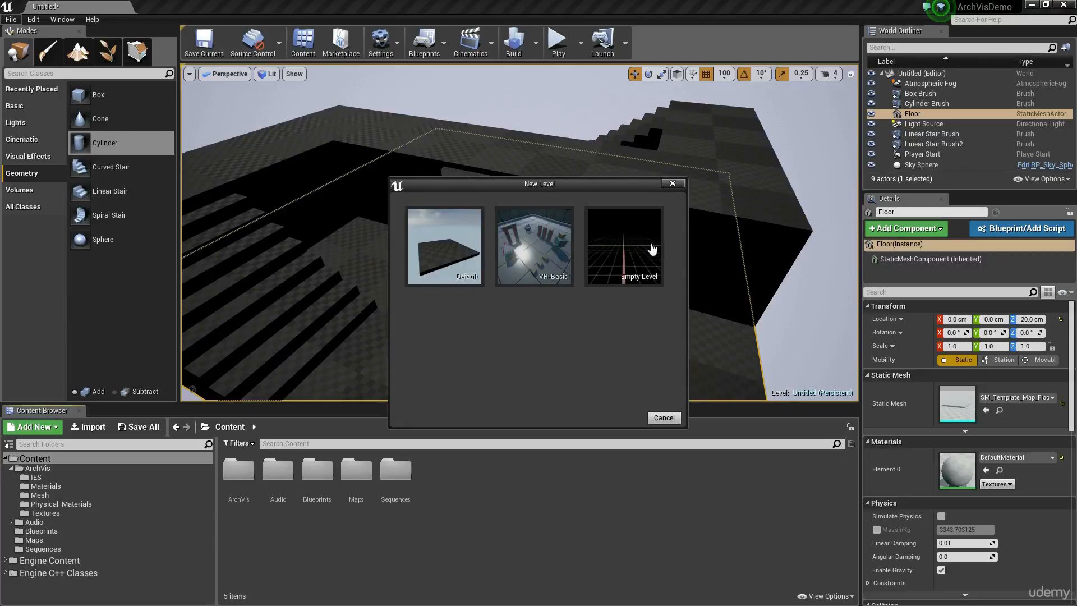
# Create a new empty level and place an additive box brush on the X axis at X 500 cm.
pyautogui.click(628, 247)
pyautogui.click(643, 412)
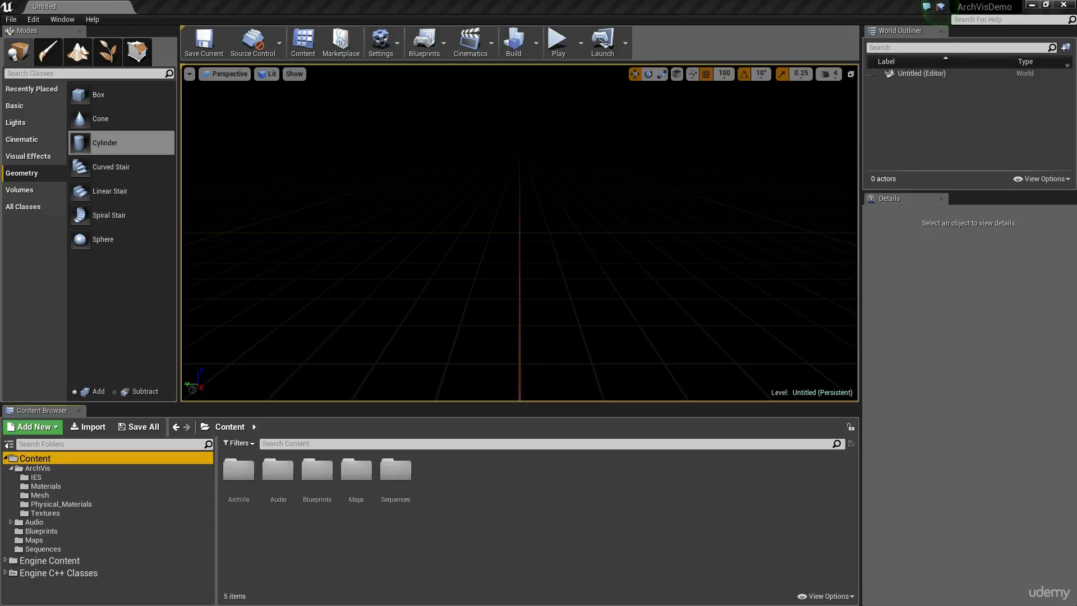
pyautogui.click(25, 54)
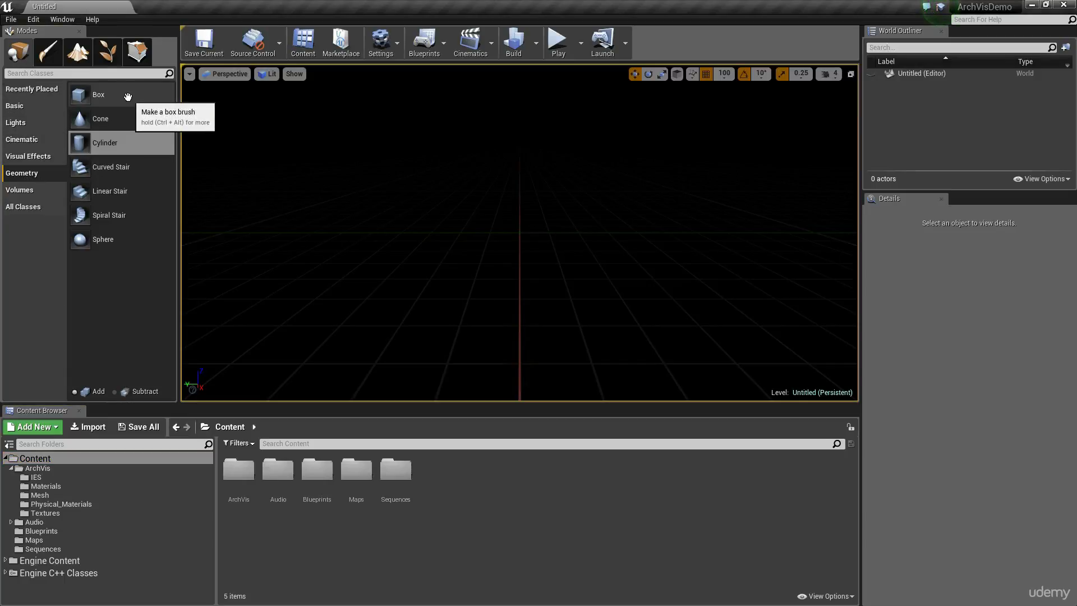
pyautogui.moveTo(129, 97); pyautogui.dragTo(512, 348)
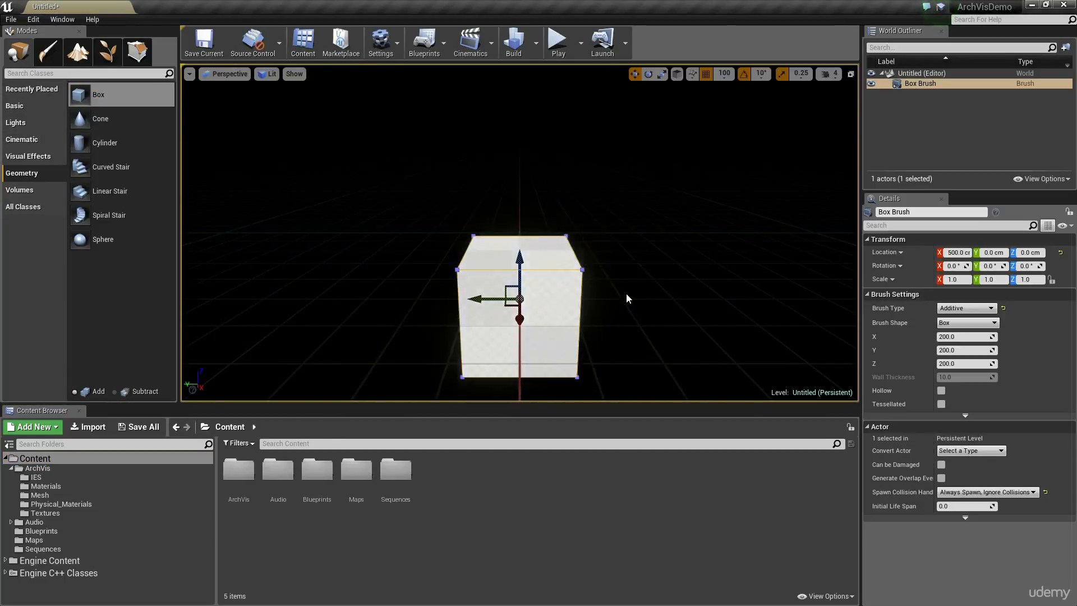
# Lower the box brush to Z -100 cm.
pyautogui.moveTo(628, 298)
pyautogui.mouseDown(button='right')
pyautogui.moveTo(620, 274)
pyautogui.moveTo(644, 318)
pyautogui.moveTo(631, 296)
pyautogui.moveTo(622, 301)
pyautogui.mouseUp(button='right')
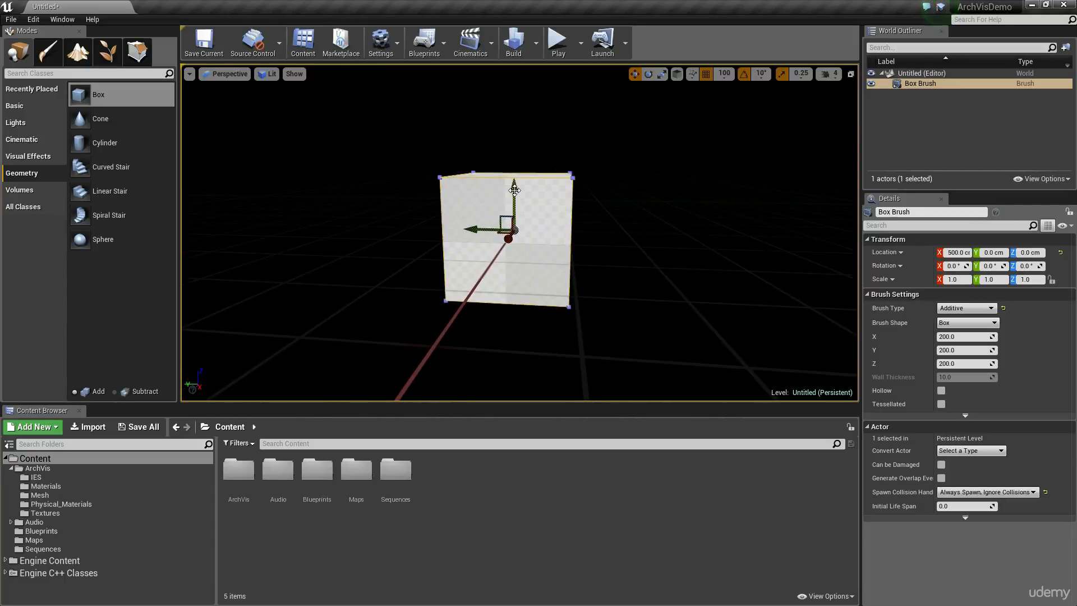
pyautogui.moveTo(514, 191); pyautogui.dragTo(506, 248)
pyautogui.moveTo(612, 252); pyautogui.dragTo(628, 234, button='right')
pyautogui.moveTo(555, 300); pyautogui.dragTo(532, 170, button='right')
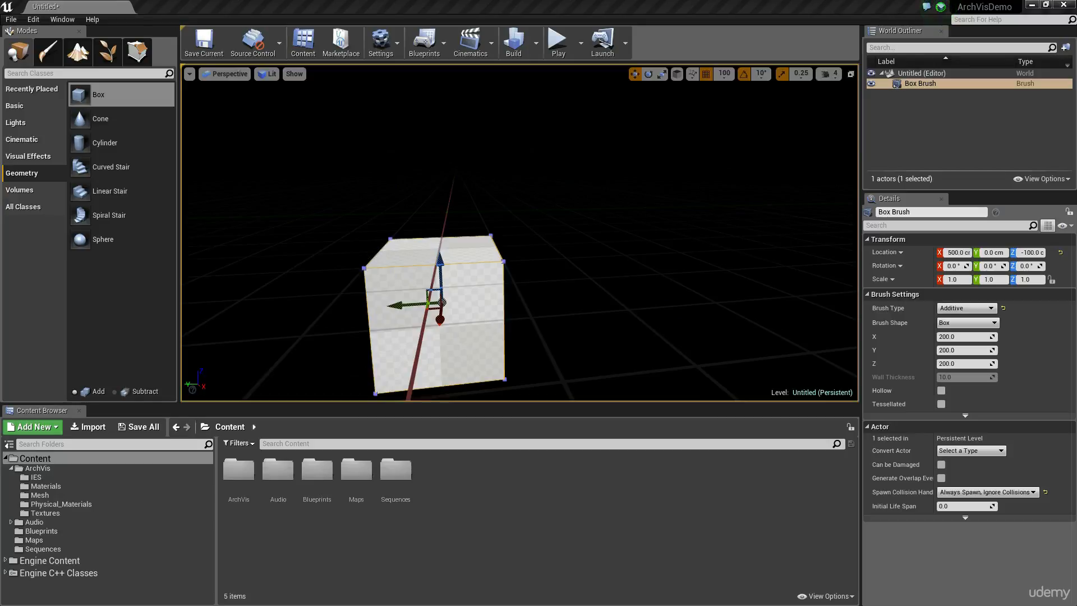
# Enter geometry editing mode and select one side face of the box brush.
pyautogui.click(145, 56)
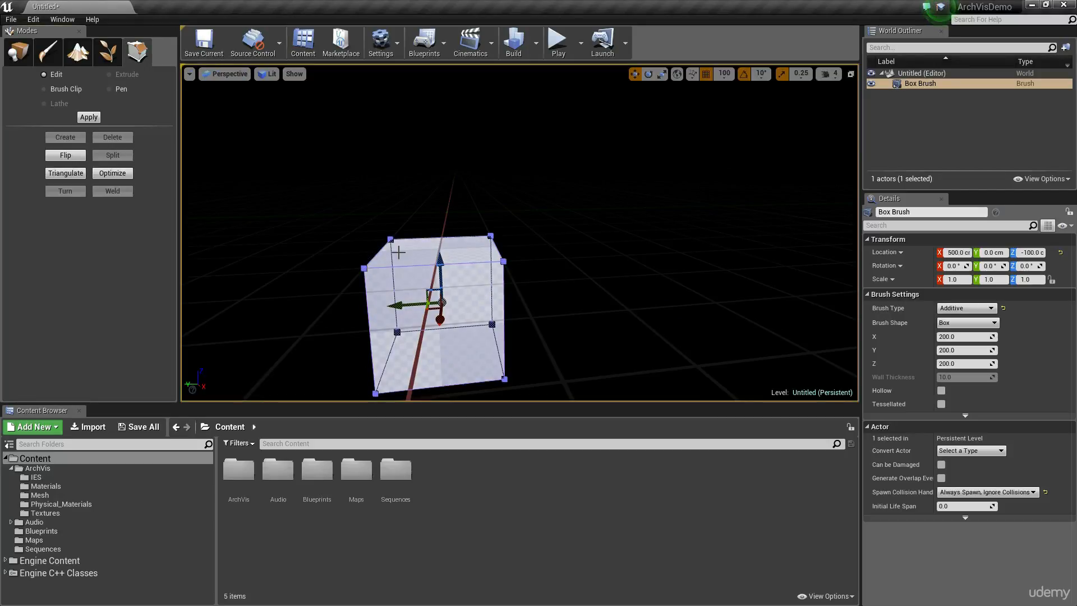
pyautogui.click(477, 345)
pyautogui.moveTo(558, 317); pyautogui.dragTo(561, 359, button='right')
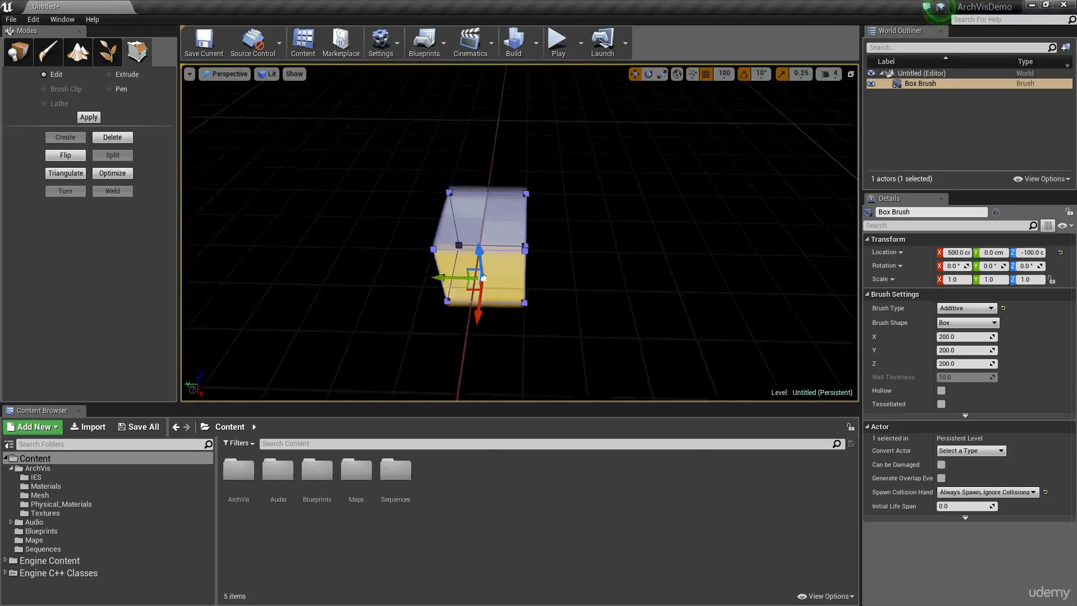
pyautogui.moveTo(598, 315); pyautogui.dragTo(598, 280, button='right')
pyautogui.moveTo(548, 221); pyautogui.dragTo(548, 269, button='right')
pyautogui.moveTo(615, 299); pyautogui.dragTo(626, 328, button='right')
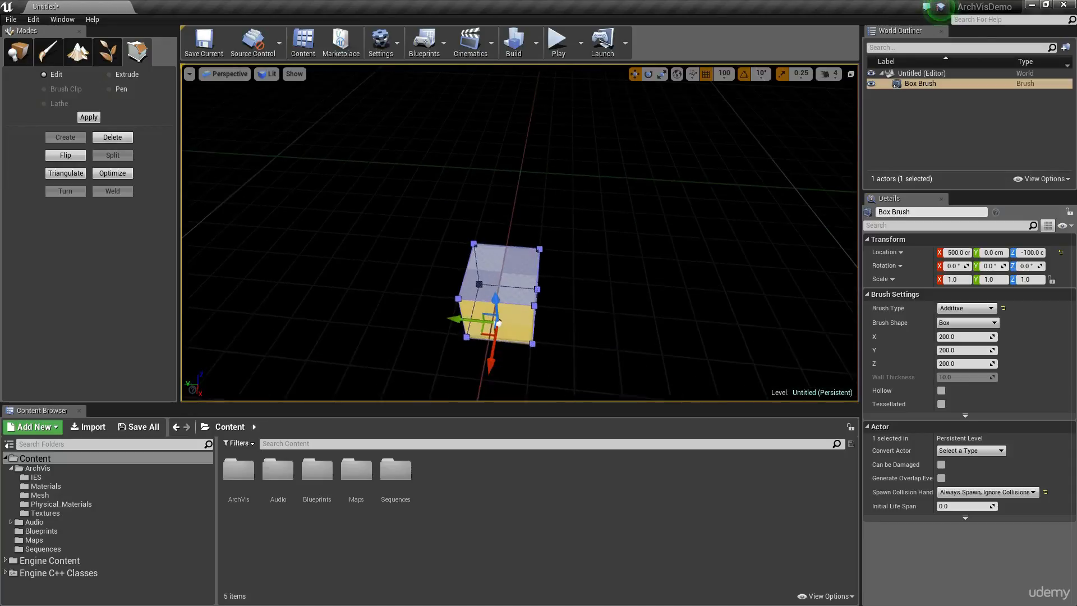
pyautogui.press('d')
pyautogui.moveTo(541, 256); pyautogui.dragTo(415, 249, button='right')
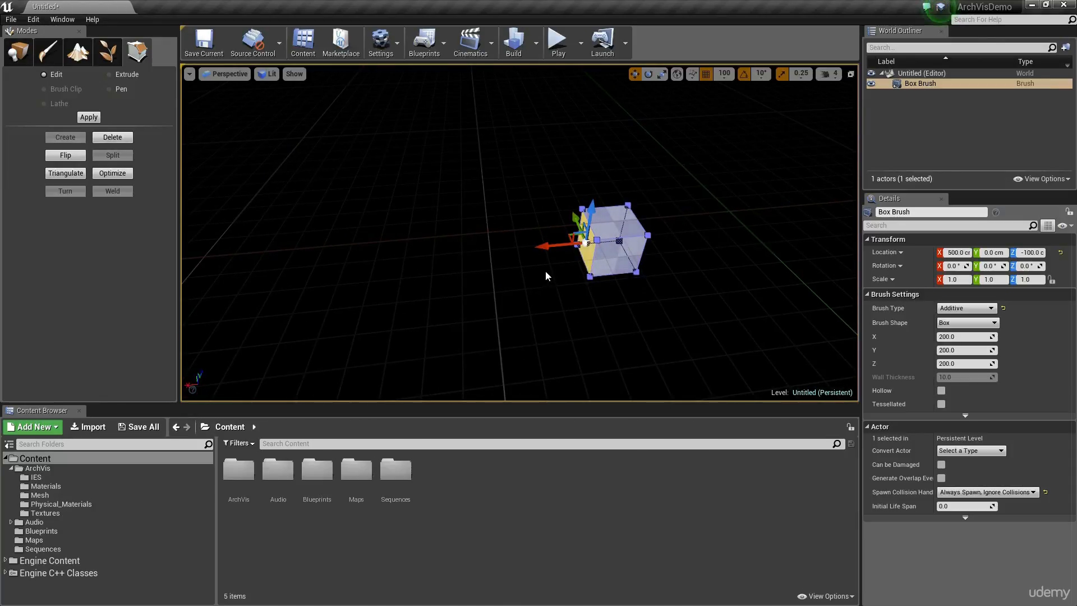
# Switch the viewport to the Top orthographic view with the box brush in view.
pyautogui.click(223, 75)
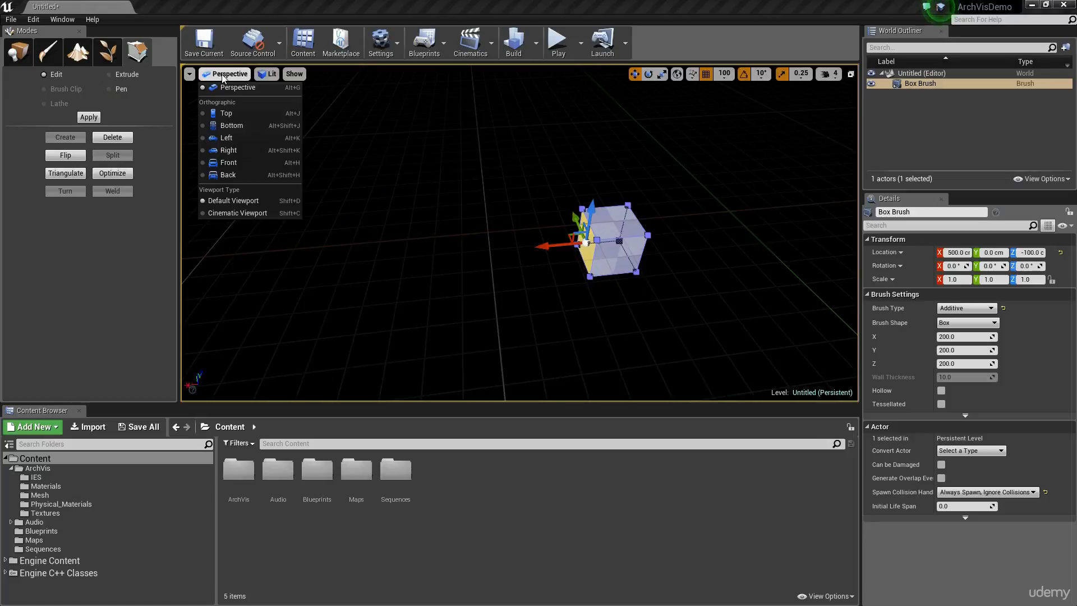
pyautogui.click(272, 112)
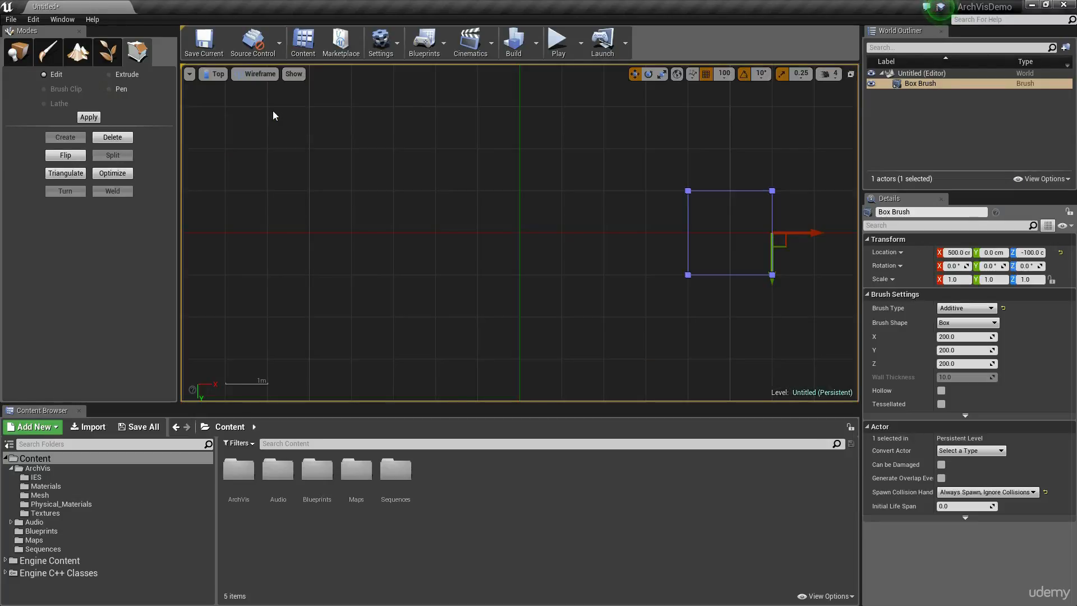
pyautogui.scroll(-7, 365, 229)
pyautogui.moveTo(392, 208); pyautogui.dragTo(385, 272, button='right')
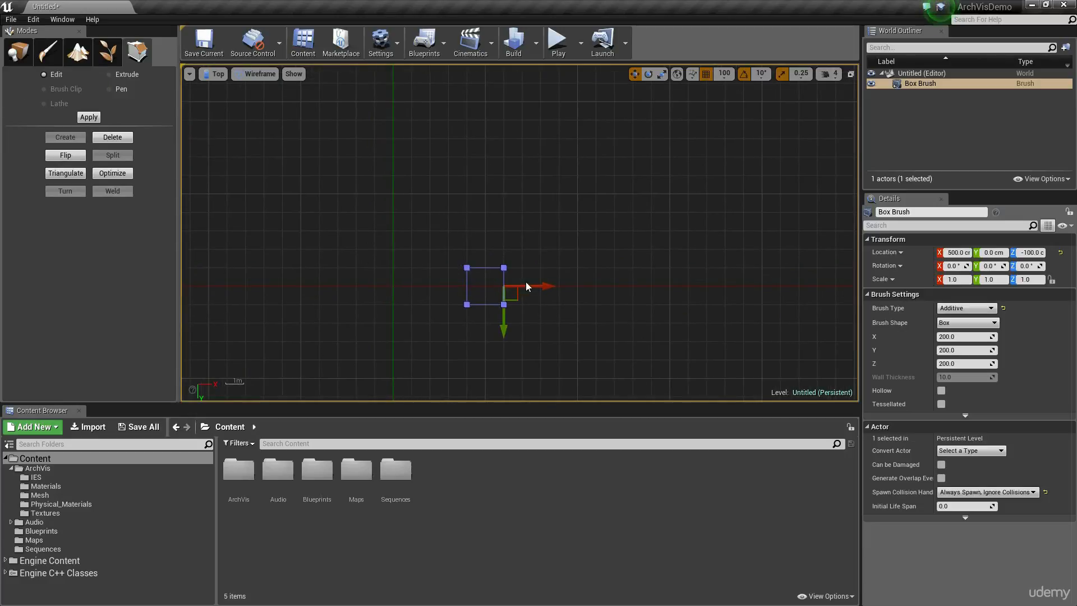
pyautogui.scroll(-5, 412, 242)
pyautogui.scroll(5, 412, 245)
pyautogui.moveTo(464, 254)
pyautogui.mouseDown(button='right')
pyautogui.moveTo(446, 184)
pyautogui.moveTo(430, 233)
pyautogui.mouseUp(button='right')
# Return to placement mode and move the whole box brush to X 0 cm and Y 0 cm.
pyautogui.click(9, 50)
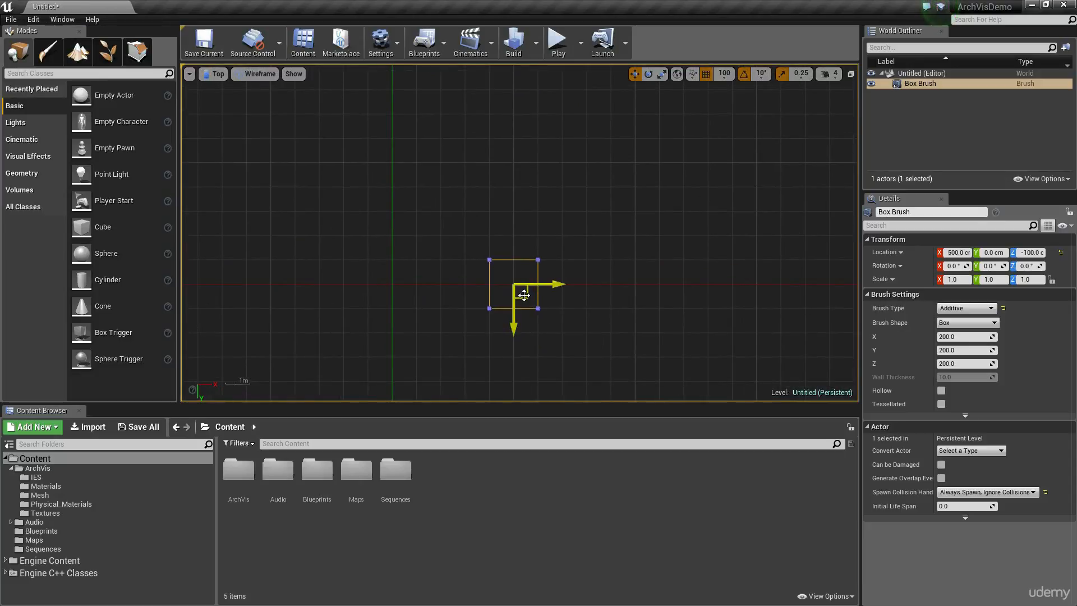
pyautogui.moveTo(523, 294)
pyautogui.mouseDown()
pyautogui.moveTo(418, 178)
pyautogui.moveTo(393, 178)
pyautogui.mouseUp()
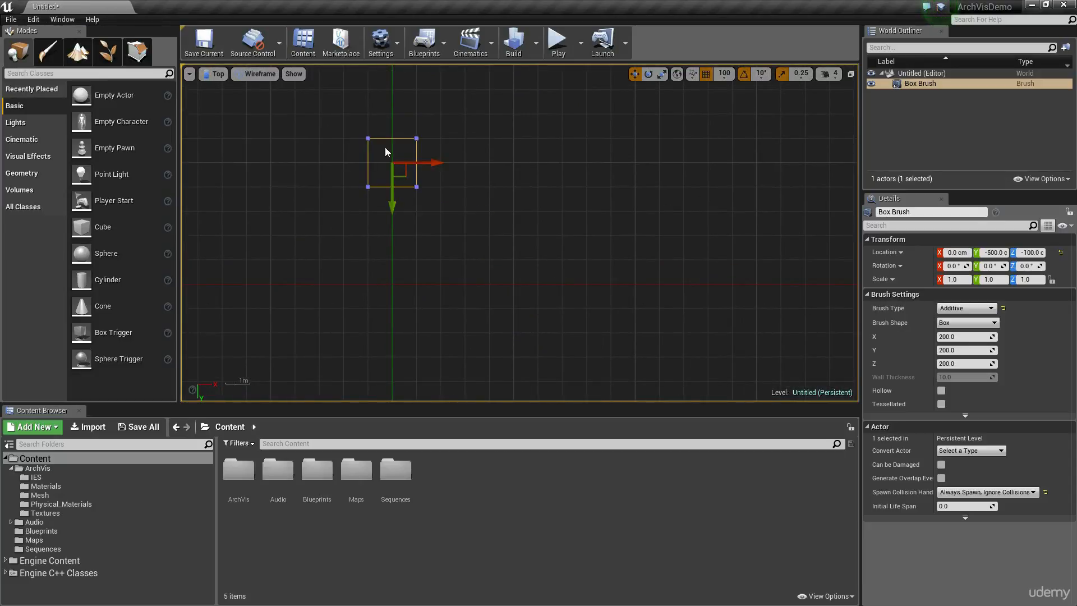
pyautogui.moveTo(378, 218)
pyautogui.mouseDown(button='right')
pyautogui.moveTo(418, 226)
pyautogui.moveTo(442, 142)
pyautogui.mouseUp(button='right')
pyautogui.moveTo(455, 124); pyautogui.dragTo(455, 239)
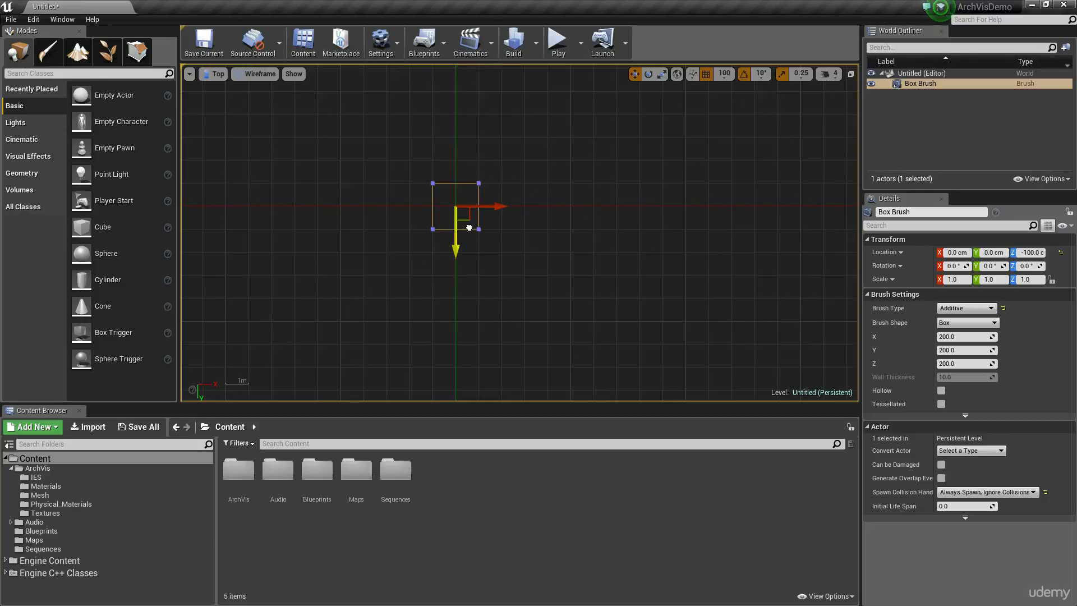
# In geometry editing mode, extend the box brush's positive X side to about 10 m from the origin.
pyautogui.click(136, 51)
pyautogui.scroll(2, 461, 200)
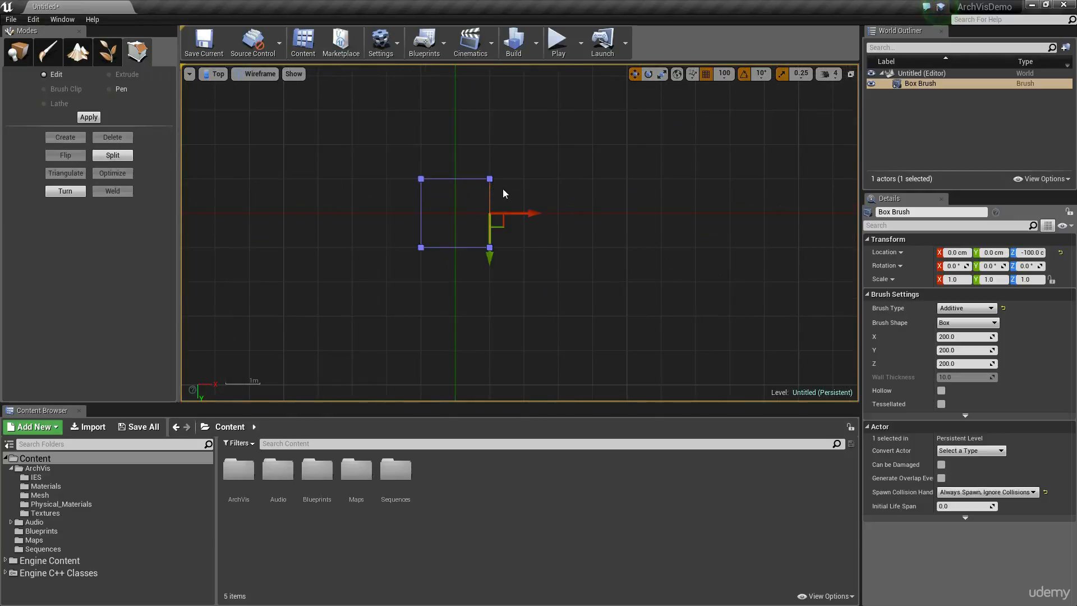
pyautogui.scroll(2, 491, 190)
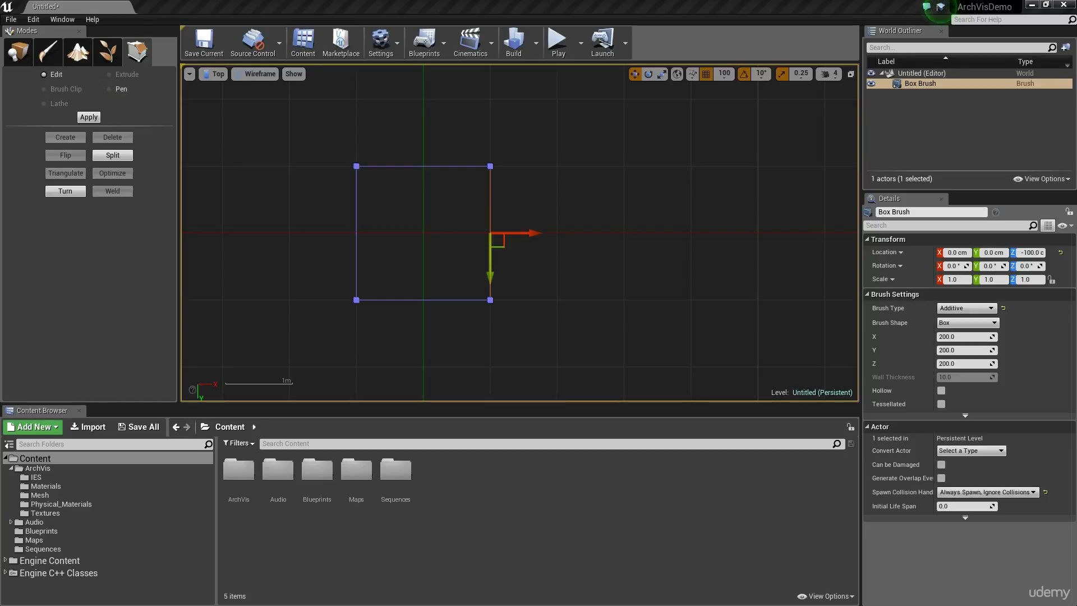
pyautogui.moveTo(644, 244); pyautogui.dragTo(583, 240, button='right')
pyautogui.scroll(-9, 587, 250)
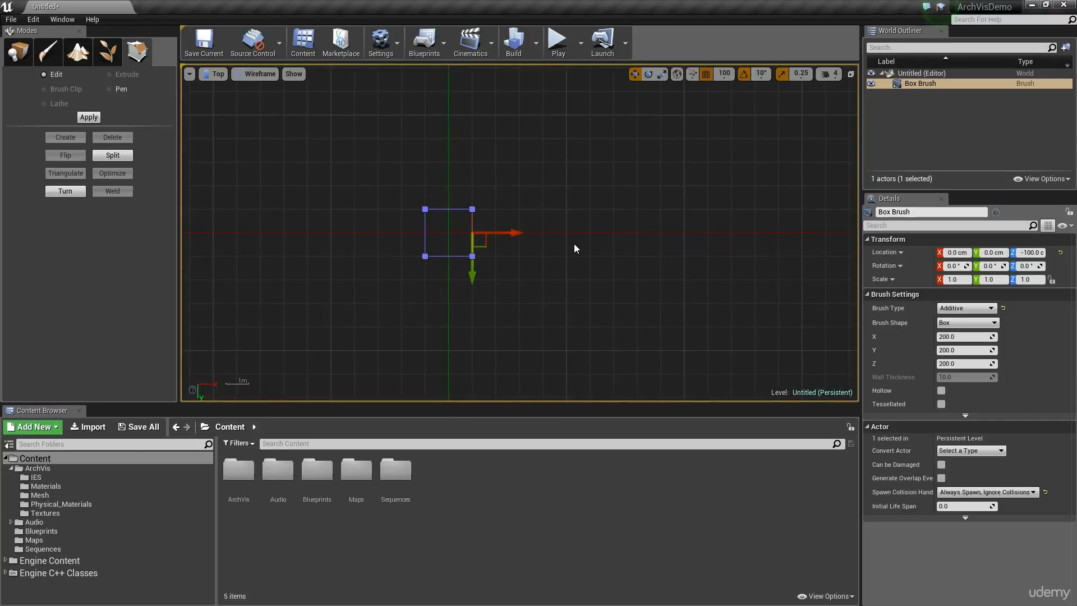
pyautogui.moveTo(511, 233)
pyautogui.mouseDown()
pyautogui.moveTo(769, 252)
pyautogui.moveTo(729, 253)
pyautogui.mouseUp()
# Extend the box brush's negative X side to about 10 m from the origin, making it about 20 m wide.
pyautogui.moveTo(452, 246)
pyautogui.mouseDown(button='right')
pyautogui.moveTo(645, 239)
pyautogui.moveTo(513, 236)
pyautogui.moveTo(546, 232)
pyautogui.mouseUp(button='right')
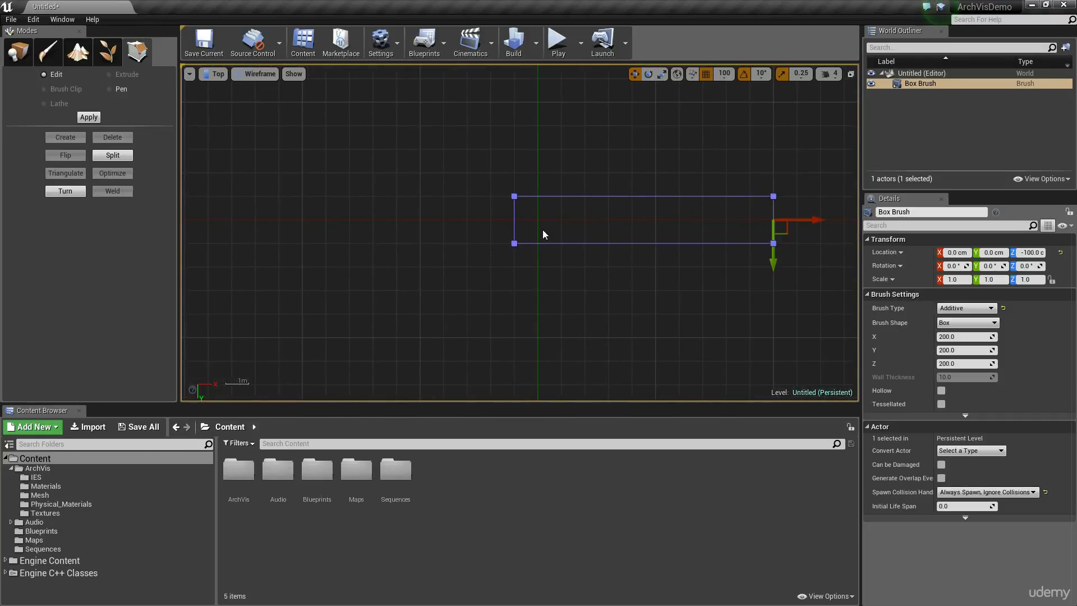
pyautogui.scroll(-3, 545, 233)
pyautogui.scroll(2, 545, 233)
pyautogui.click(516, 226)
pyautogui.scroll(-1, 519, 240)
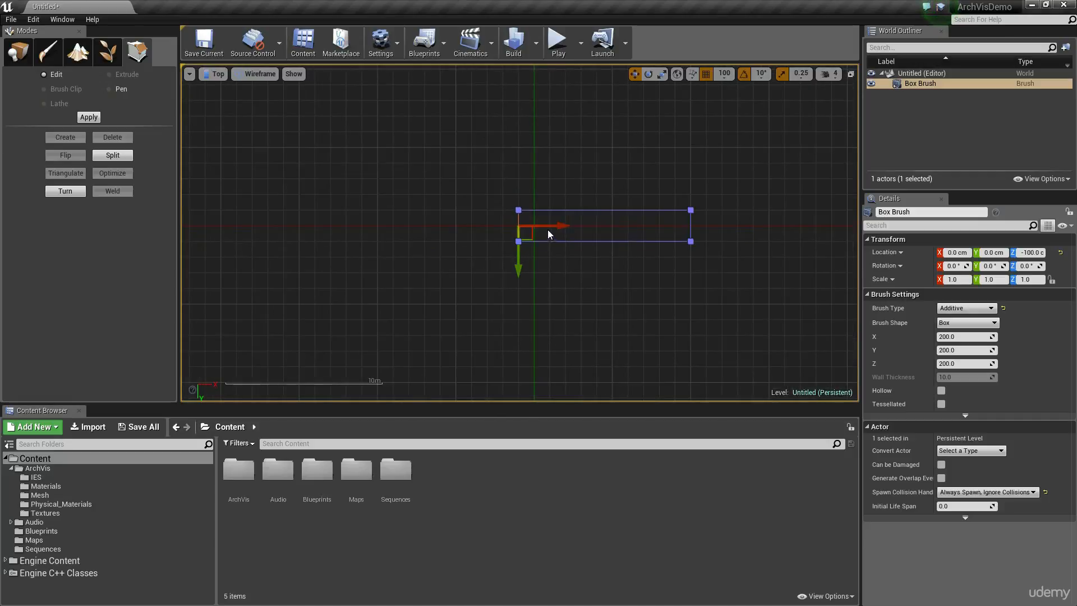
pyautogui.moveTo(560, 227)
pyautogui.mouseDown()
pyautogui.moveTo(403, 247)
pyautogui.moveTo(426, 257)
pyautogui.mouseUp()
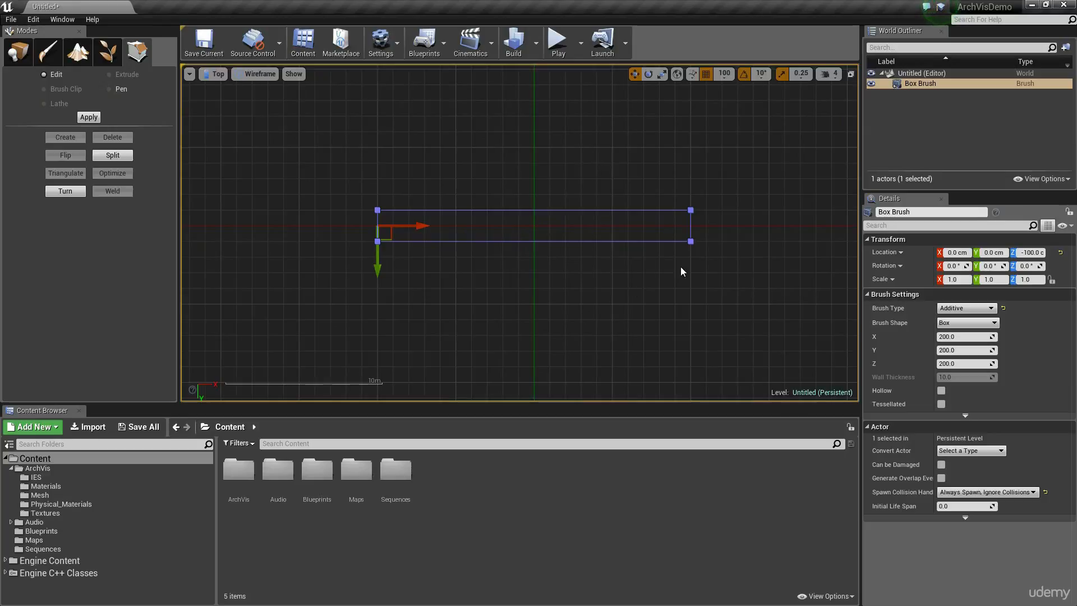
# Extend the box brush's positive and negative Y sides to about 10 m from the origin each, and deselect the brush.
pyautogui.click(448, 240)
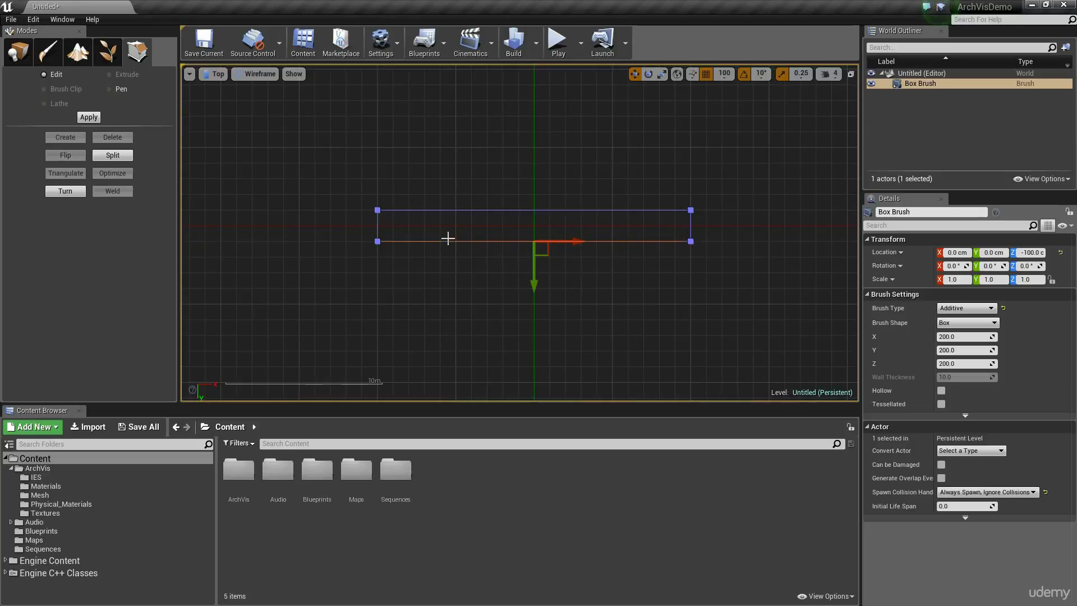
pyautogui.moveTo(535, 275); pyautogui.dragTo(561, 403)
pyautogui.moveTo(554, 302); pyautogui.dragTo(506, 213, button='right')
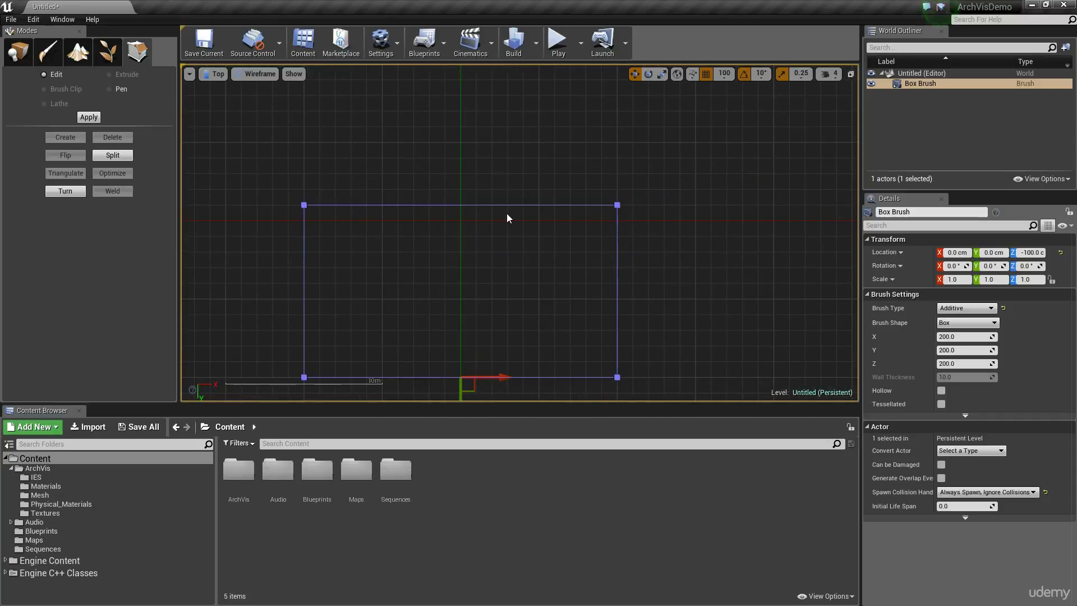
pyautogui.click(497, 204)
pyautogui.scroll(-1, 495, 204)
pyautogui.moveTo(475, 242); pyautogui.dragTo(478, 133)
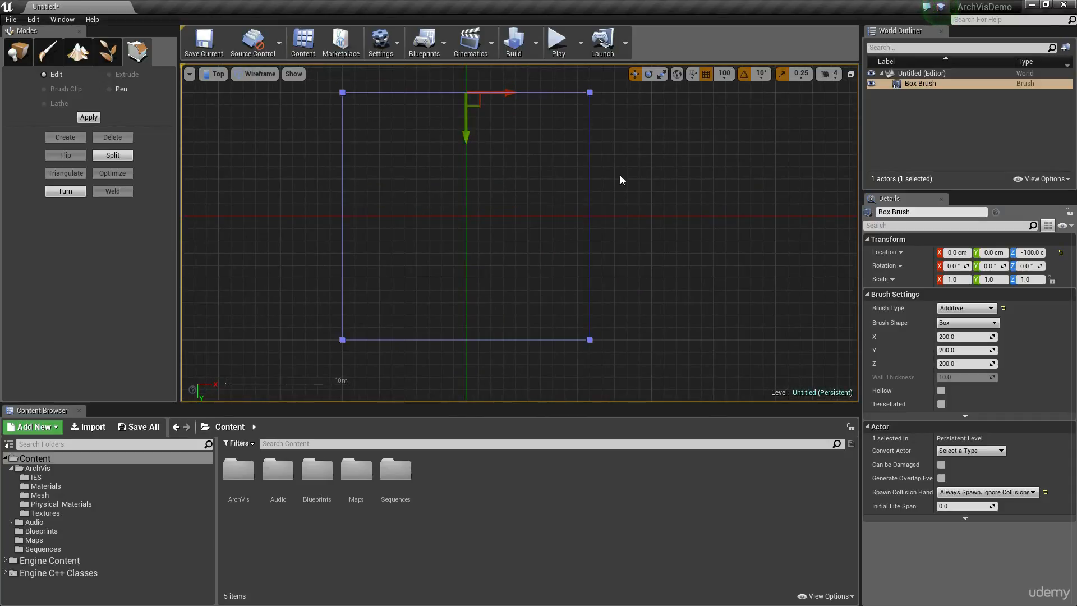
pyautogui.click(639, 216)
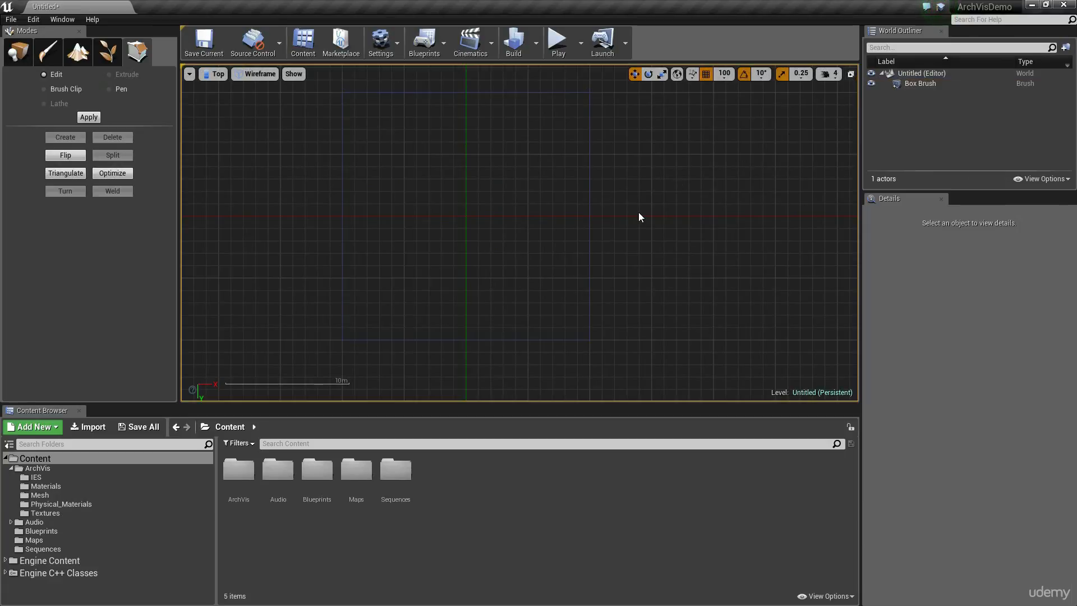
# Switch the viewport back to Perspective with the whole floor slab in view.
pyautogui.click(256, 75)
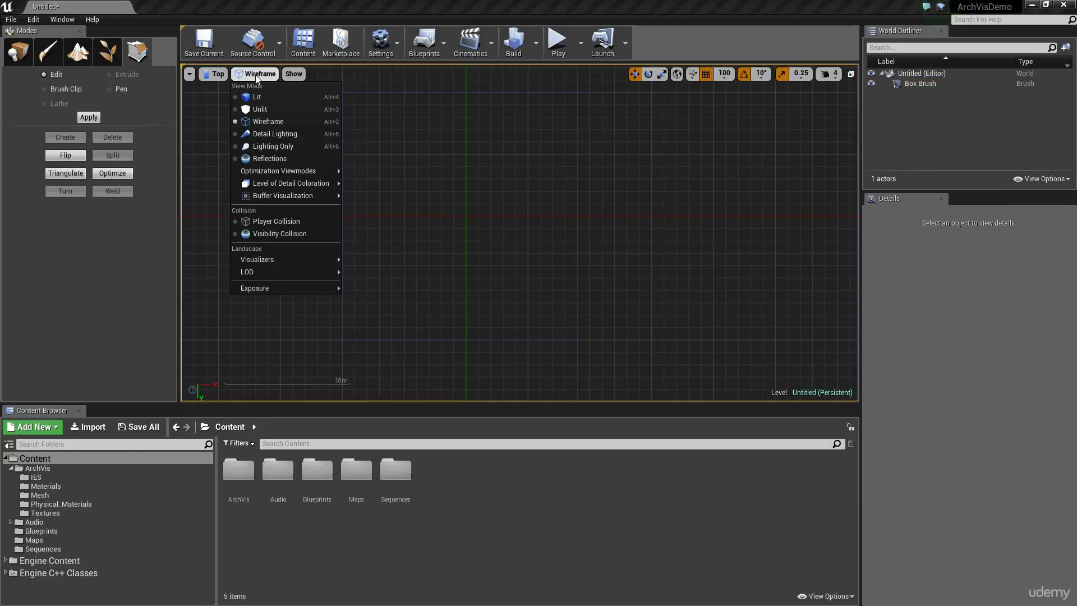
pyautogui.click(219, 76)
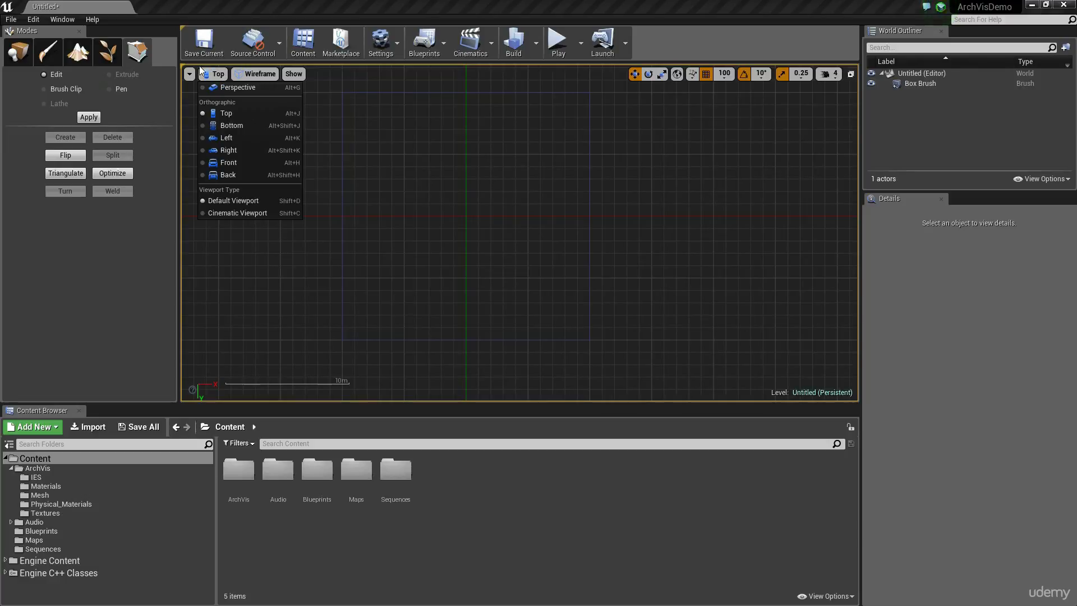
pyautogui.click(236, 87)
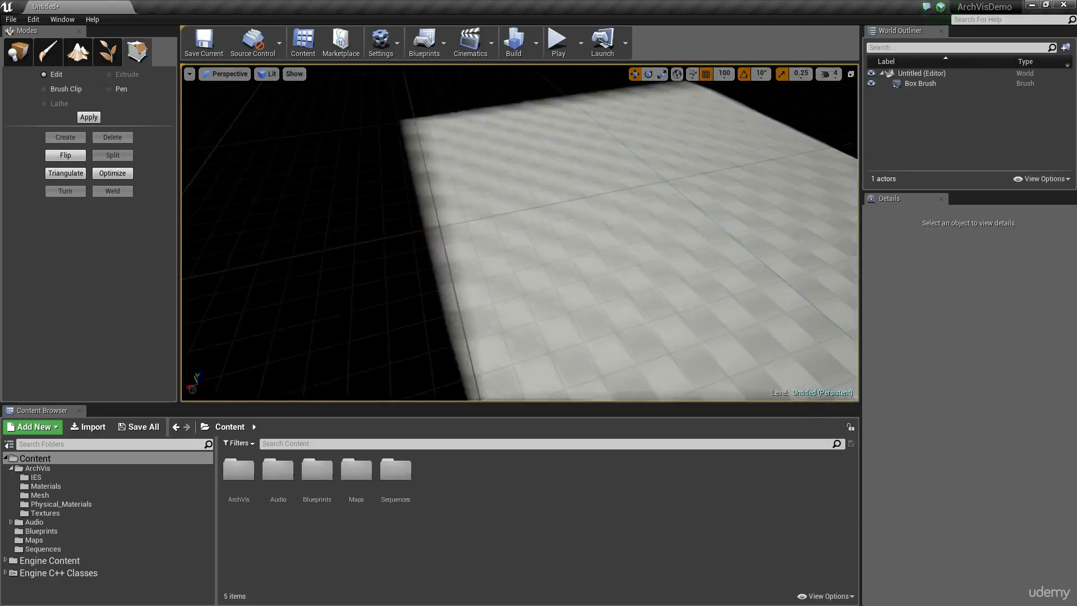
pyautogui.moveTo(519, 232)
pyautogui.mouseDown(button='right')
pyautogui.moveTo(629, 239)
pyautogui.moveTo(505, 236)
pyautogui.moveTo(620, 252)
pyautogui.mouseUp(button='right')
pyautogui.moveTo(545, 258)
pyautogui.mouseDown(button='right')
pyautogui.moveTo(606, 250)
pyautogui.moveTo(619, 269)
pyautogui.moveTo(519, 269)
pyautogui.mouseUp(button='right')
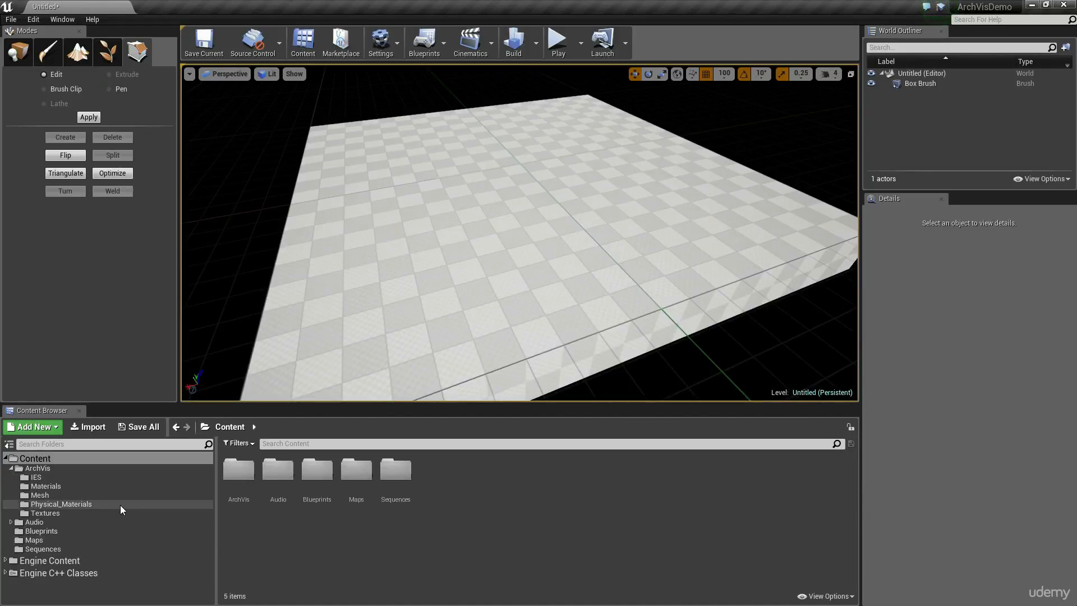
# Place the SM_Couch mesh from the ArchVis Mesh folder on the floor at X 100, Y -200, Z 0 cm as a scale reference.
pyautogui.click(62, 492)
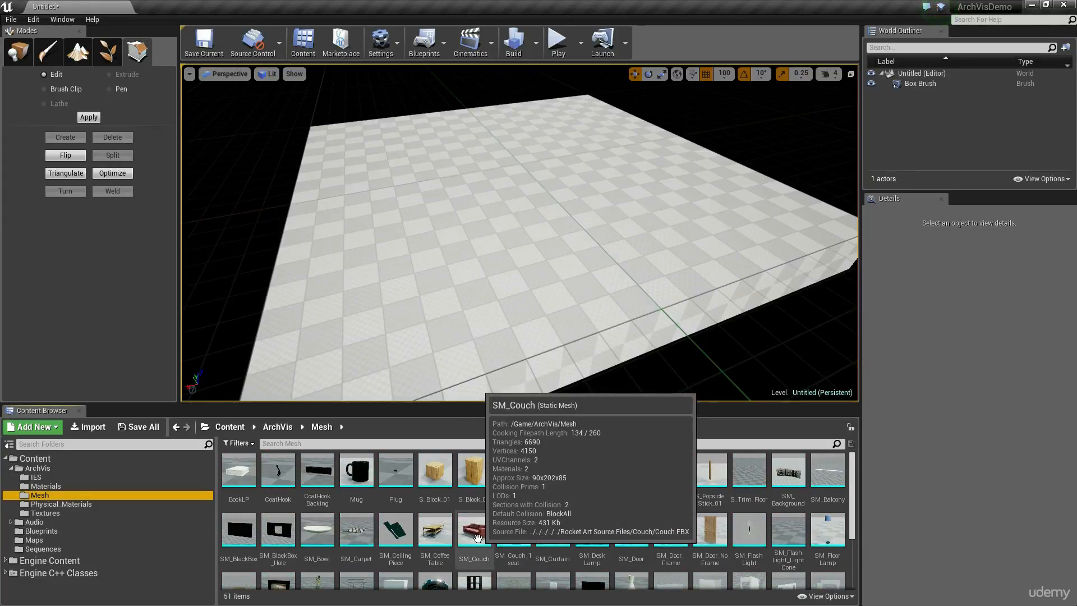
pyautogui.moveTo(490, 523); pyautogui.dragTo(587, 206)
pyautogui.press('f')
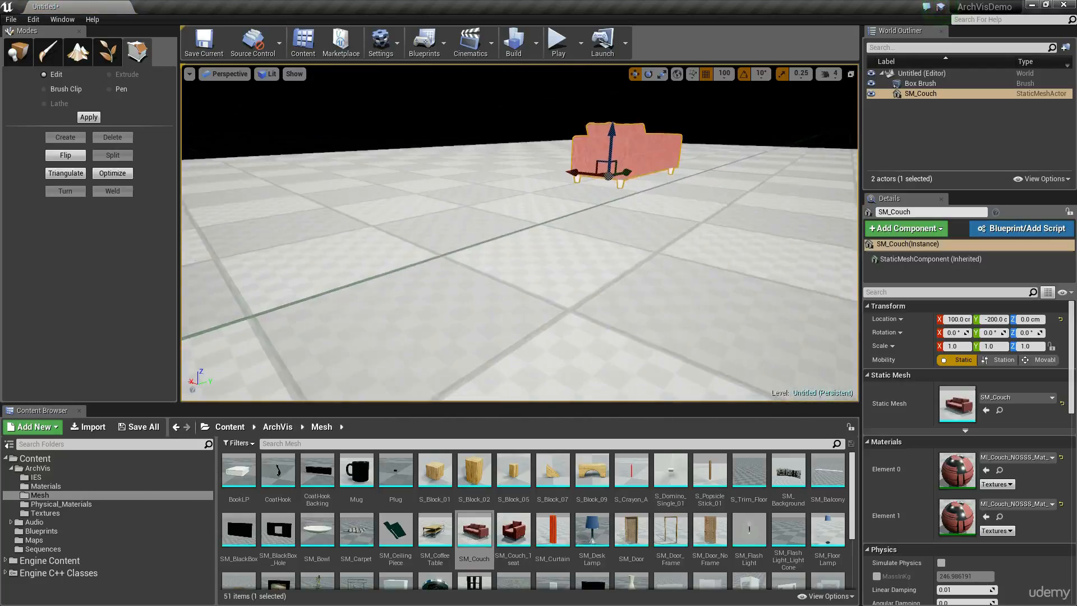
pyautogui.moveTo(577, 297)
pyautogui.mouseDown(button='right')
pyautogui.moveTo(550, 319)
pyautogui.moveTo(577, 297)
pyautogui.mouseUp(button='right')
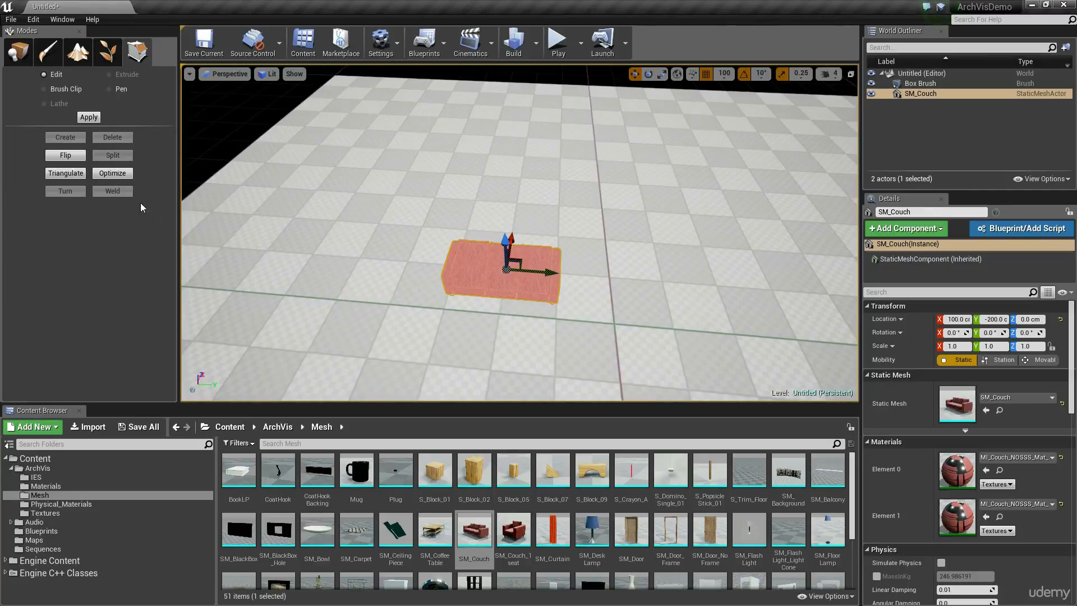
pyautogui.moveTo(547, 222); pyautogui.dragTo(595, 233, button='right')
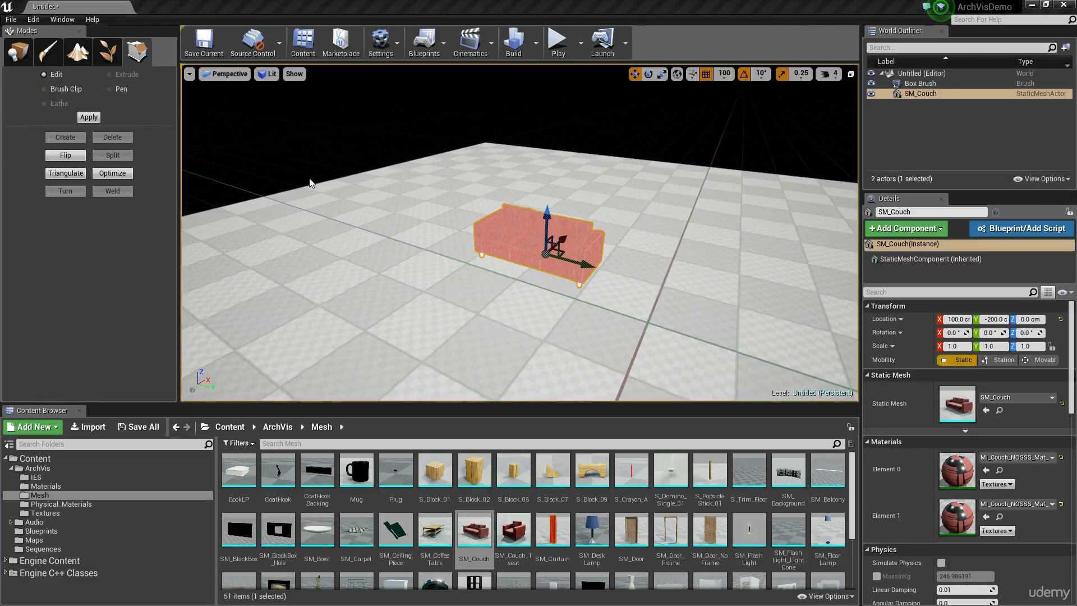
# Add a second additive box brush on the floor near its edge at X -300, Y -800, Z 100 cm.
pyautogui.click(27, 58)
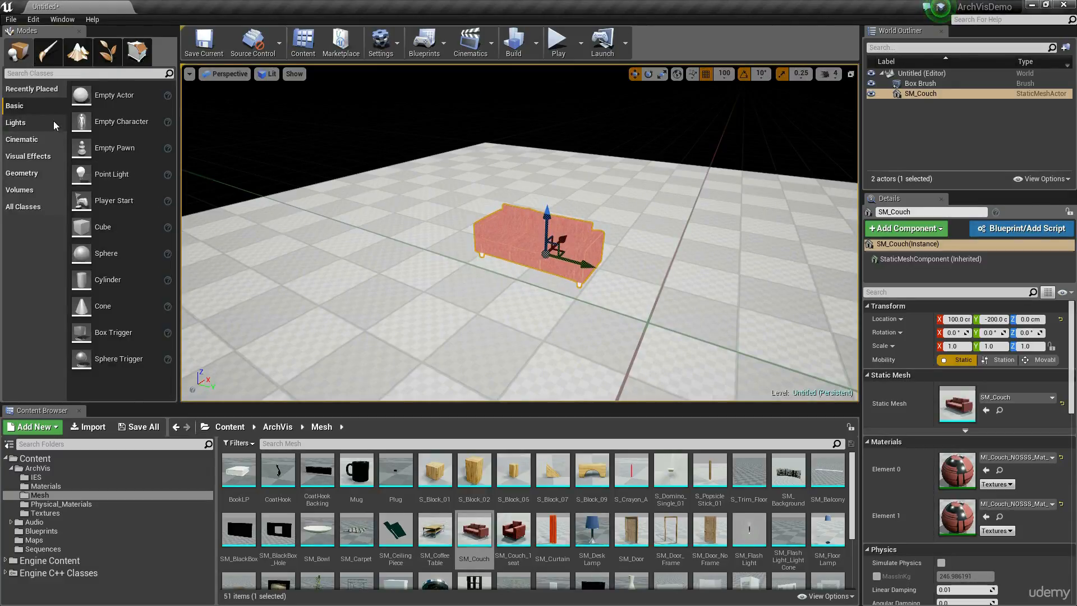
pyautogui.click(37, 174)
pyautogui.moveTo(390, 175); pyautogui.dragTo(313, 193, button='right')
pyautogui.moveTo(94, 97)
pyautogui.mouseDown()
pyautogui.moveTo(339, 133)
pyautogui.moveTo(388, 165)
pyautogui.mouseUp()
pyautogui.moveTo(388, 165)
pyautogui.mouseDown(button='right')
pyautogui.moveTo(437, 168)
pyautogui.moveTo(409, 168)
pyautogui.moveTo(449, 197)
pyautogui.moveTo(400, 231)
pyautogui.mouseUp(button='right')
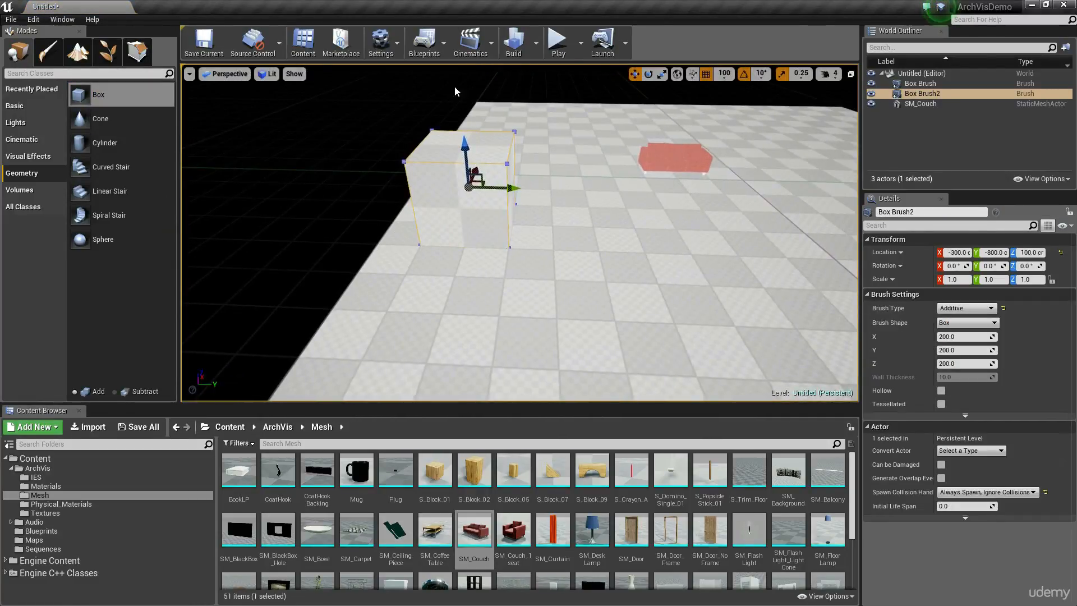
# In the Top view, move the second box brush to X 0, Y -900 cm, flush with the floor's edge.
pyautogui.click(223, 74)
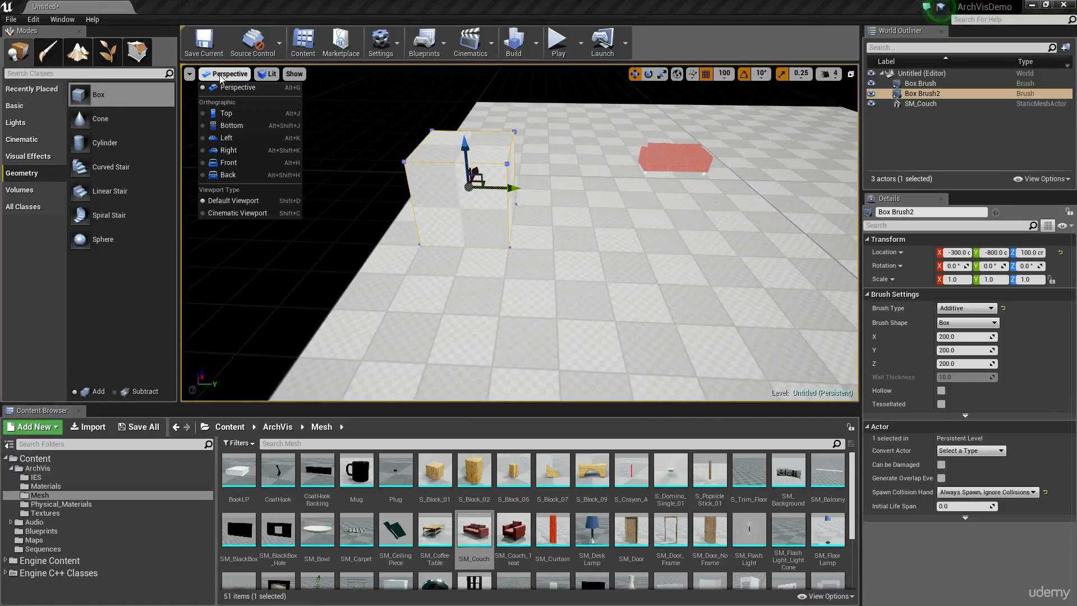
pyautogui.click(273, 113)
pyautogui.moveTo(437, 65); pyautogui.dragTo(455, 141, button='right')
pyautogui.scroll(1, 454, 141)
pyautogui.moveTo(498, 218); pyautogui.dragTo(500, 183, button='right')
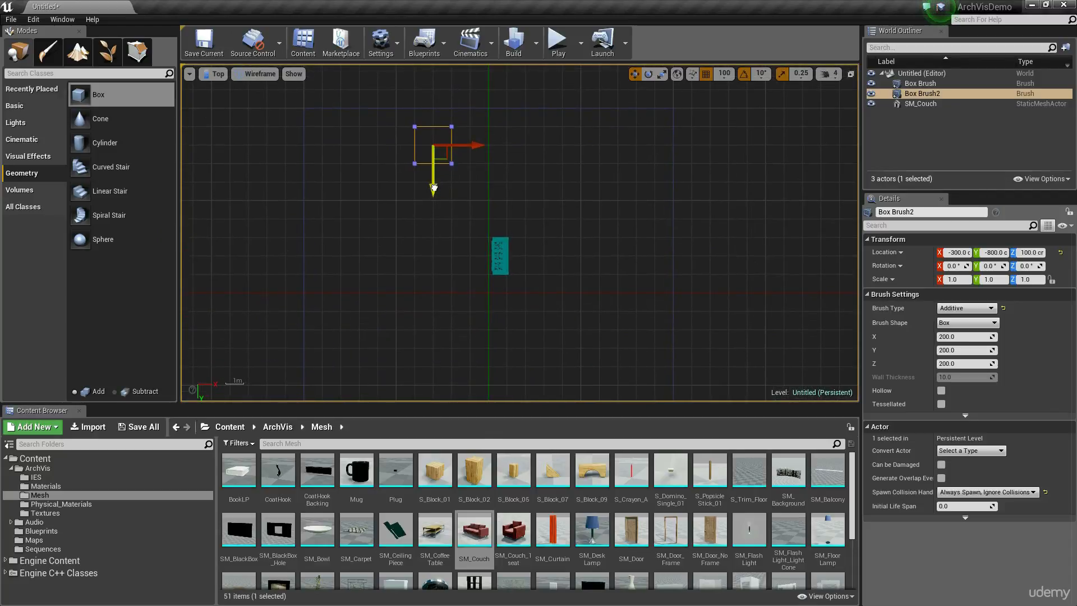
pyautogui.moveTo(433, 188); pyautogui.dragTo(443, 164)
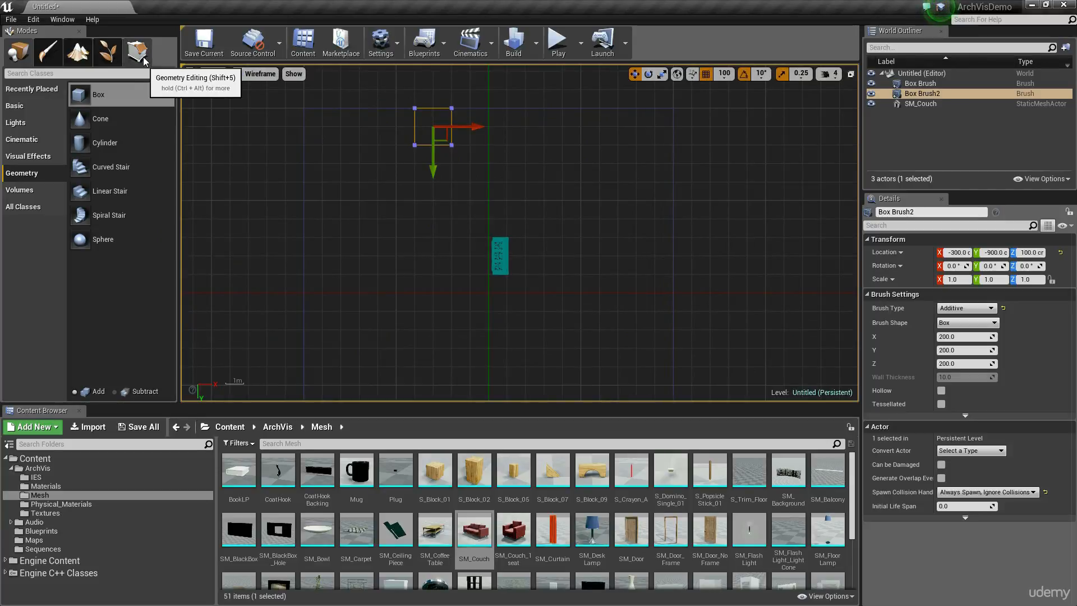
pyautogui.moveTo(467, 128)
pyautogui.mouseDown()
pyautogui.moveTo(540, 133)
pyautogui.moveTo(522, 133)
pyautogui.mouseUp()
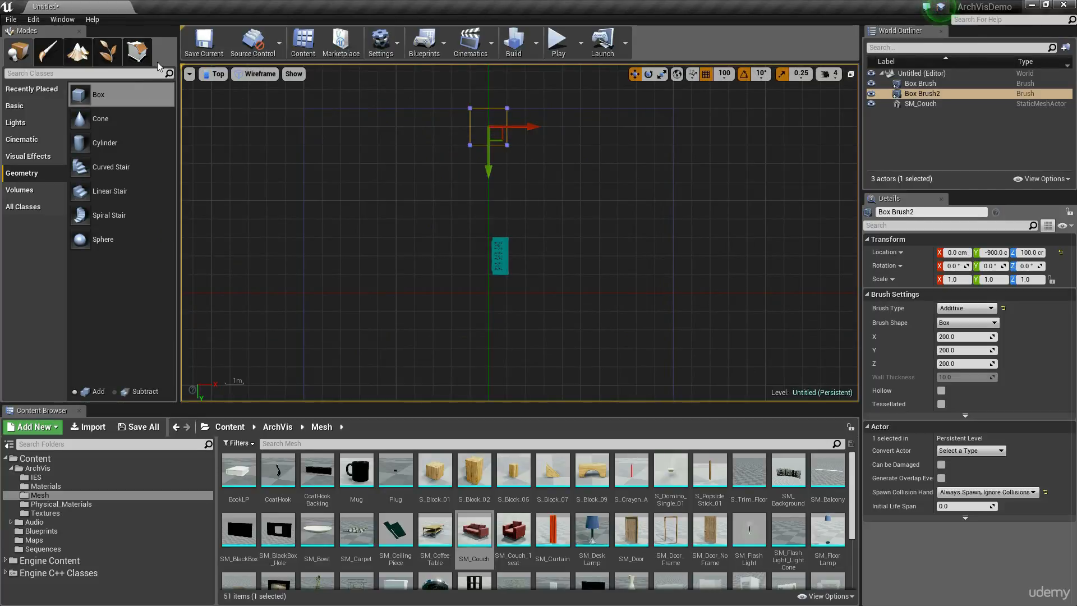
# In Geometry Editing, extend the wall brush's positive and negative X faces to the floor's edges, about 10 m from the origin each.
pyautogui.click(137, 52)
pyautogui.click(528, 120)
pyautogui.click(507, 127)
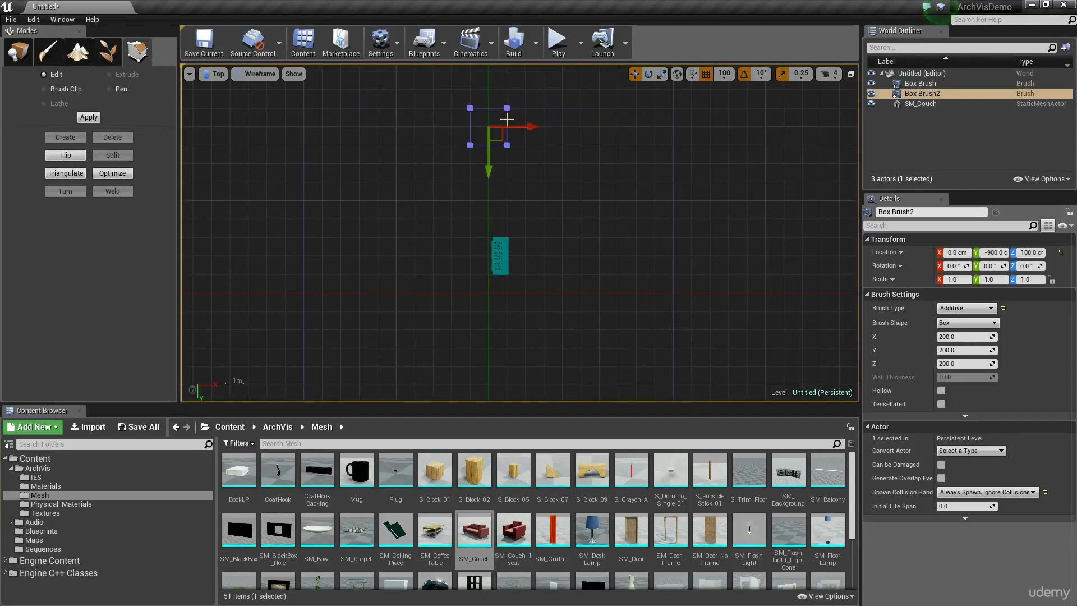
pyautogui.moveTo(543, 128); pyautogui.dragTo(708, 141)
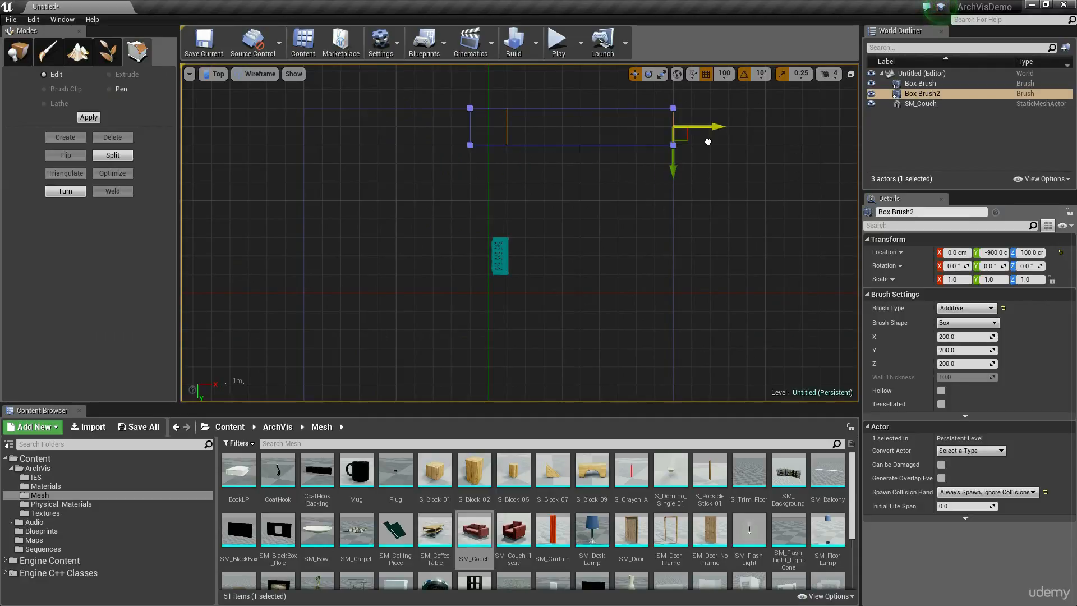
pyautogui.click(473, 126)
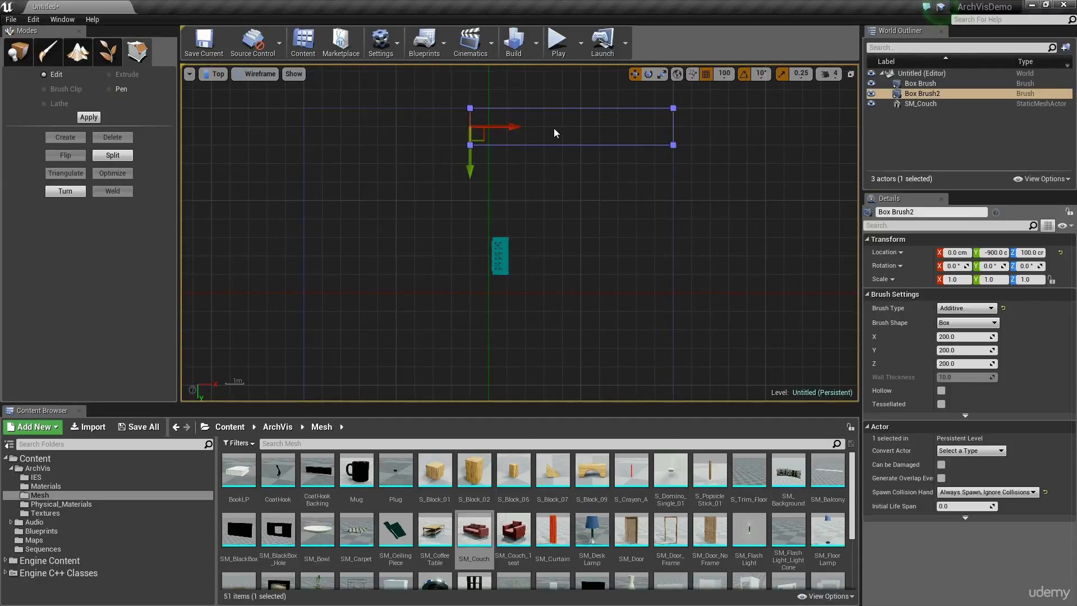
pyautogui.moveTo(521, 129); pyautogui.dragTo(351, 133)
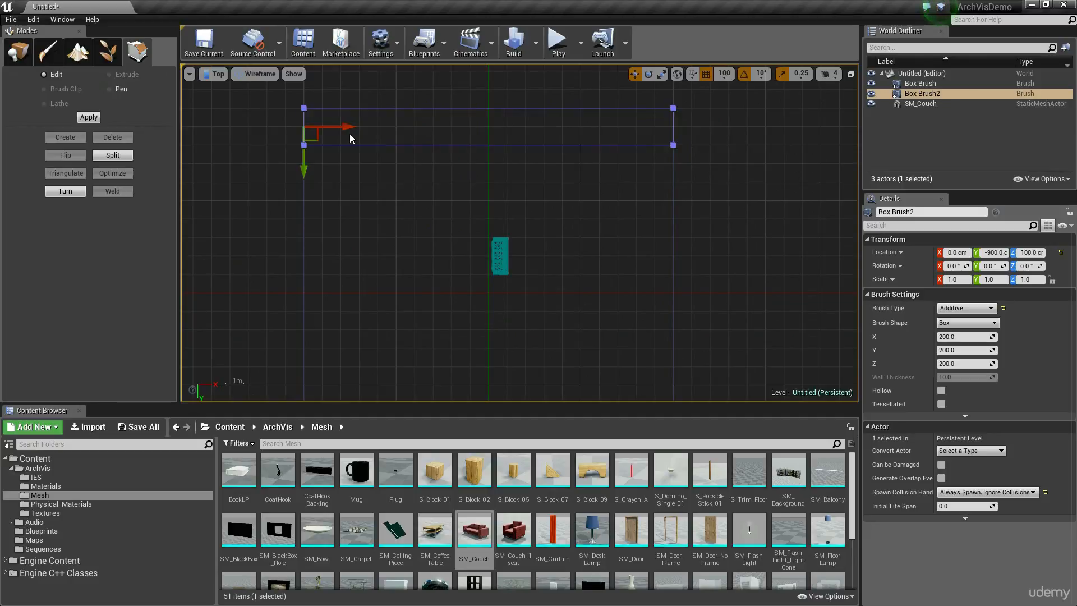
pyautogui.moveTo(472, 170); pyautogui.dragTo(449, 145, button='right')
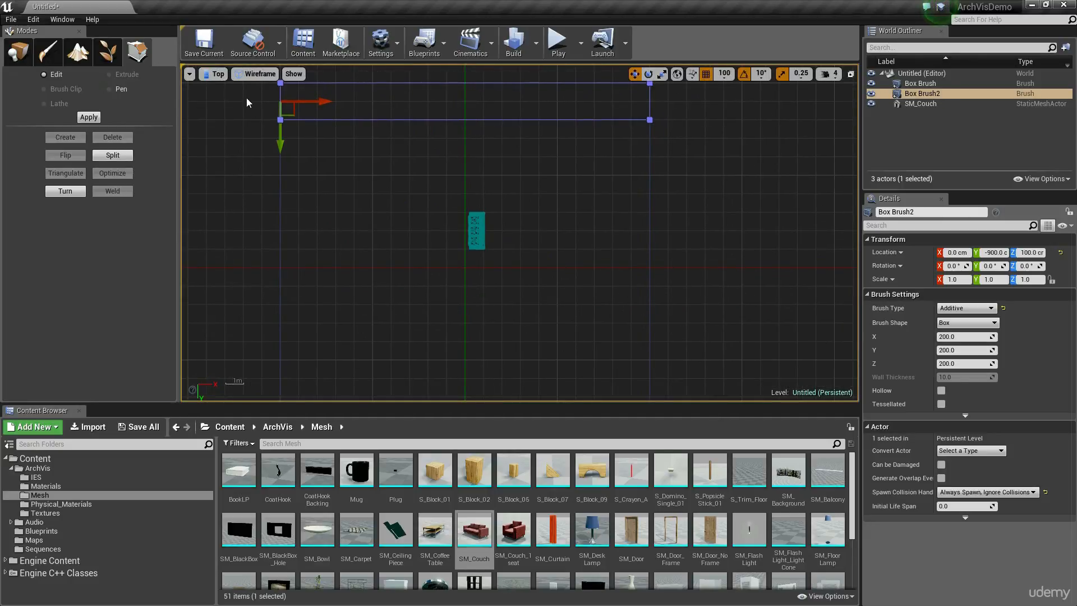
pyautogui.moveTo(346, 149); pyautogui.dragTo(330, 163, button='right')
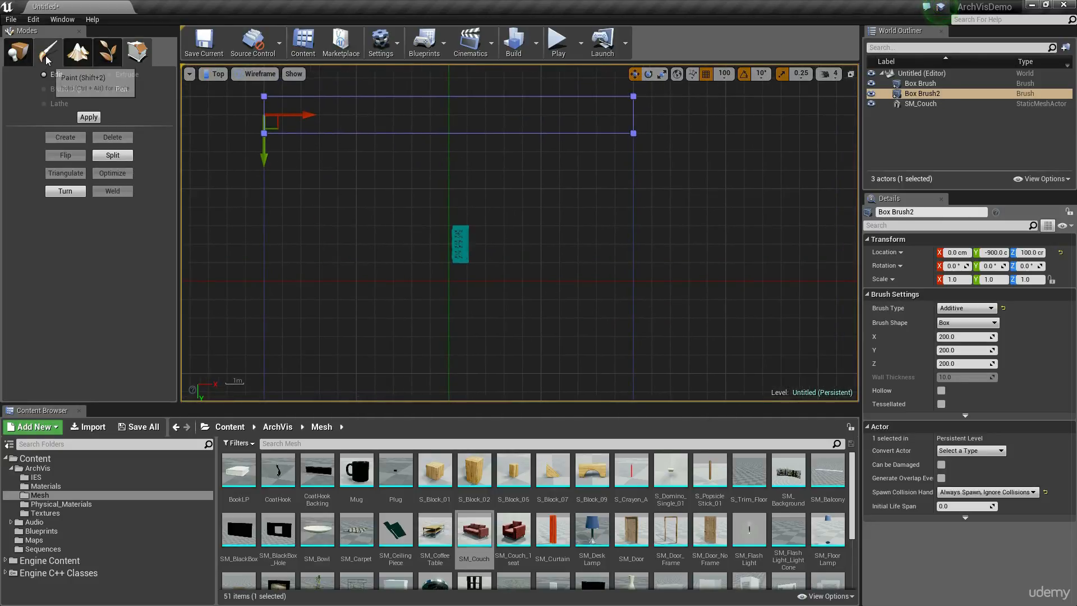
# Duplicate the wall brush to the opposite edge of the floor at Y 900 cm.
pyautogui.click(20, 53)
pyautogui.scroll(-3, 379, 175)
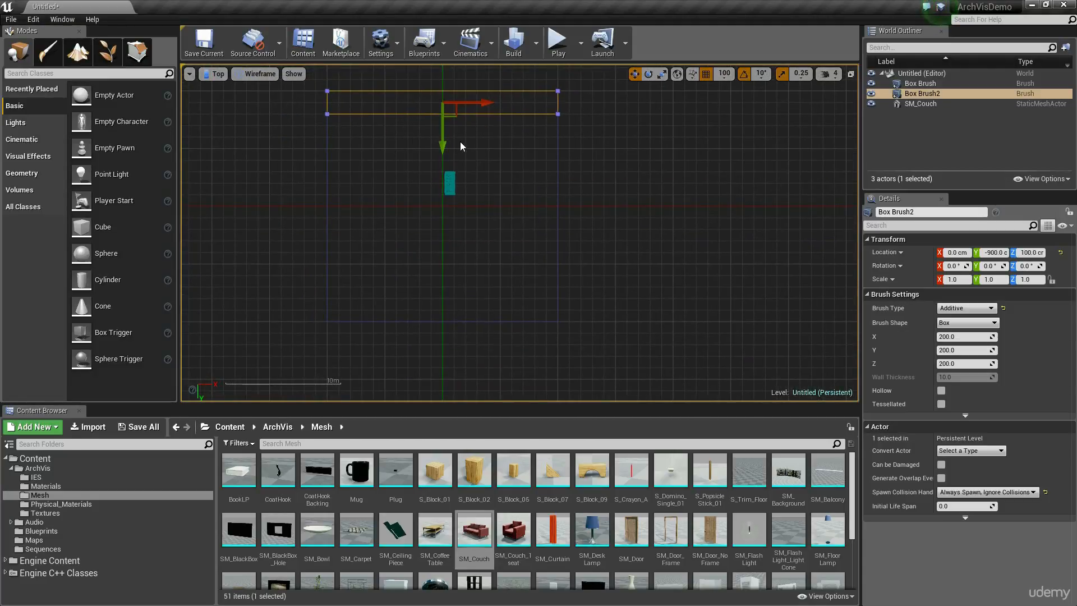
pyautogui.keyDown('alt'); pyautogui.moveTo(440, 130); pyautogui.dragTo(440, 336); pyautogui.keyUp('alt')
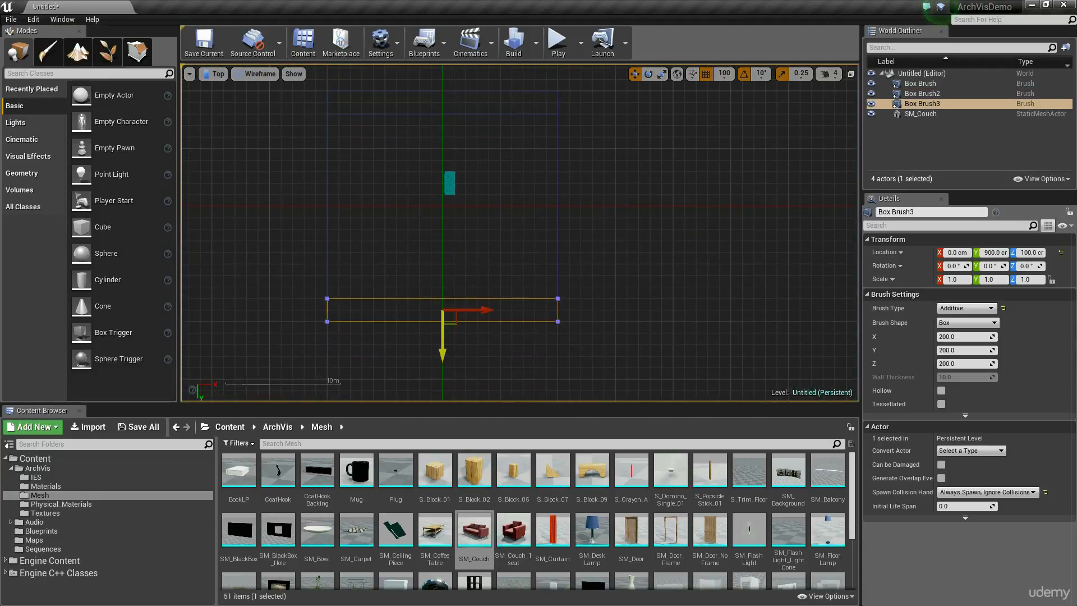
# Duplicate the Y -900 cm wall brush, rotated -90° about Z, and position the copy along the floor's negative X edge at X -900, Y 0 cm.
pyautogui.click(438, 114)
pyautogui.click(437, 113)
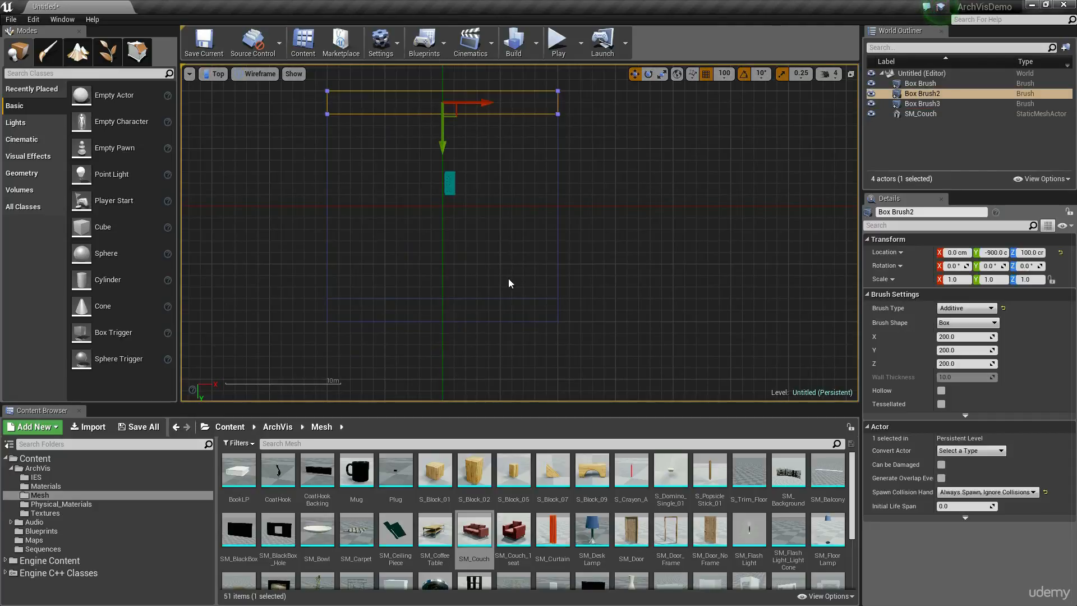
pyautogui.click(500, 297)
pyautogui.click(487, 114)
pyautogui.press('e')
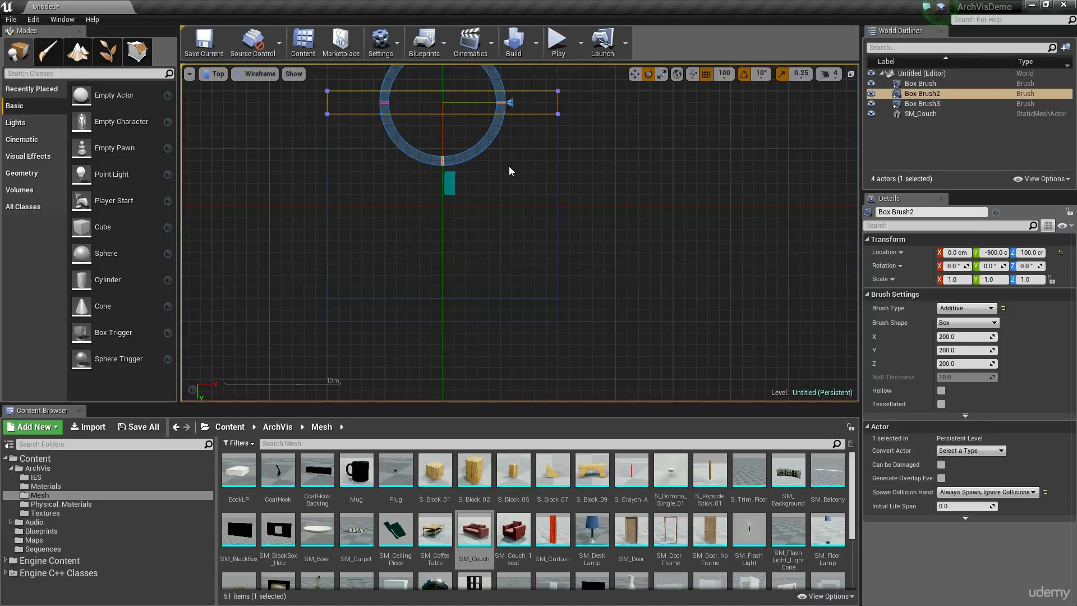
pyautogui.keyDown('alt'); pyautogui.moveTo(480, 149); pyautogui.dragTo(505, 186); pyautogui.keyUp('alt')
pyautogui.press('w')
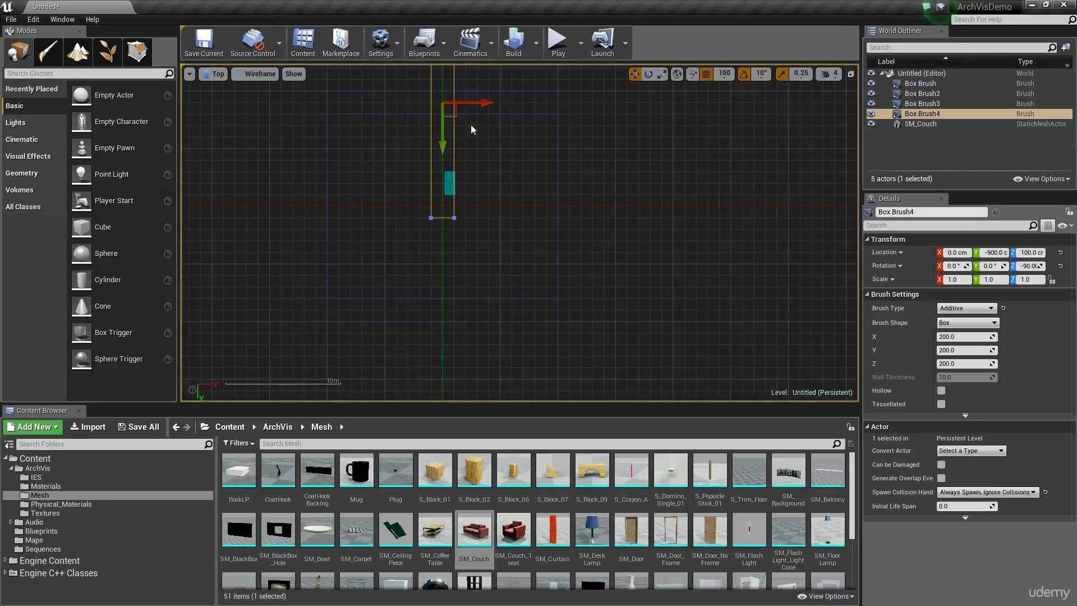
pyautogui.moveTo(449, 113)
pyautogui.mouseDown()
pyautogui.moveTo(365, 232)
pyautogui.moveTo(346, 241)
pyautogui.moveTo(354, 217)
pyautogui.mouseUp()
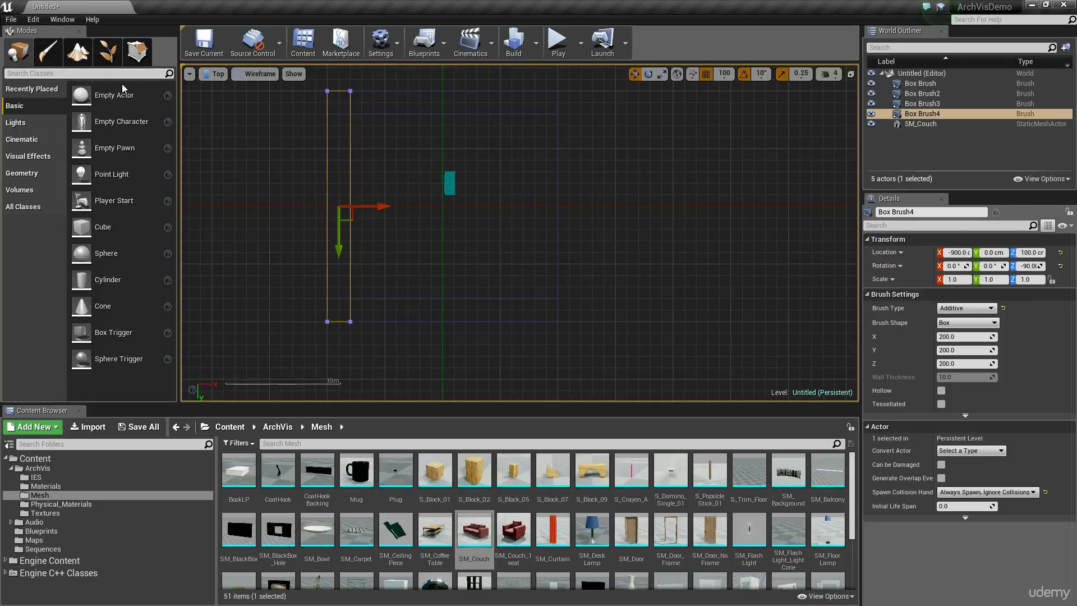
# Pull in both end faces of the side wall brush about 2 m each so it fits between the other two walls.
pyautogui.click(137, 51)
pyautogui.click(339, 91)
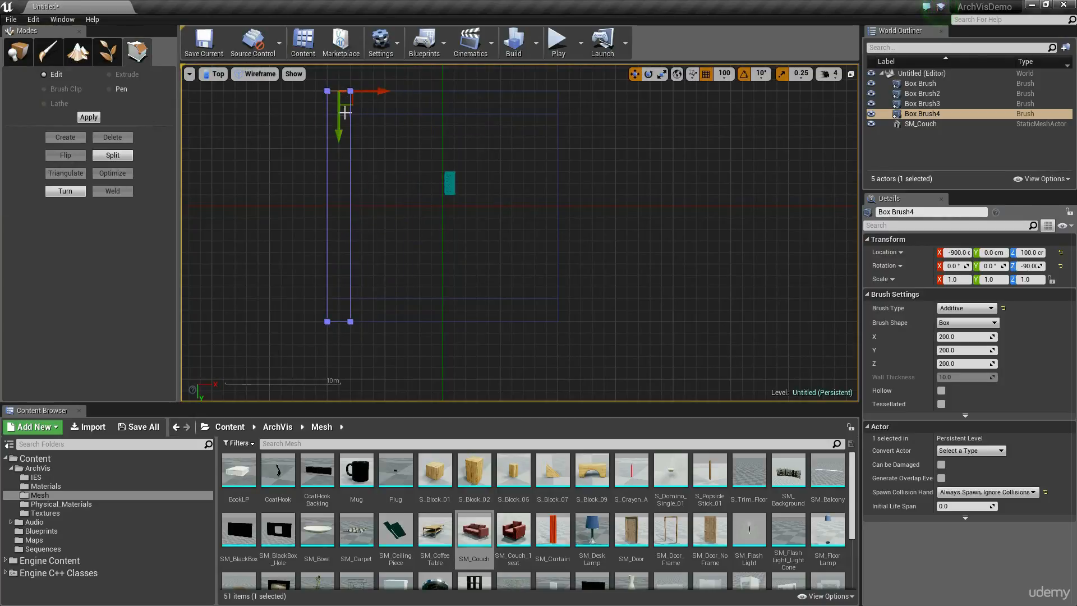
pyautogui.moveTo(345, 113)
pyautogui.mouseDown()
pyautogui.moveTo(344, 150)
pyautogui.moveTo(343, 141)
pyautogui.mouseUp()
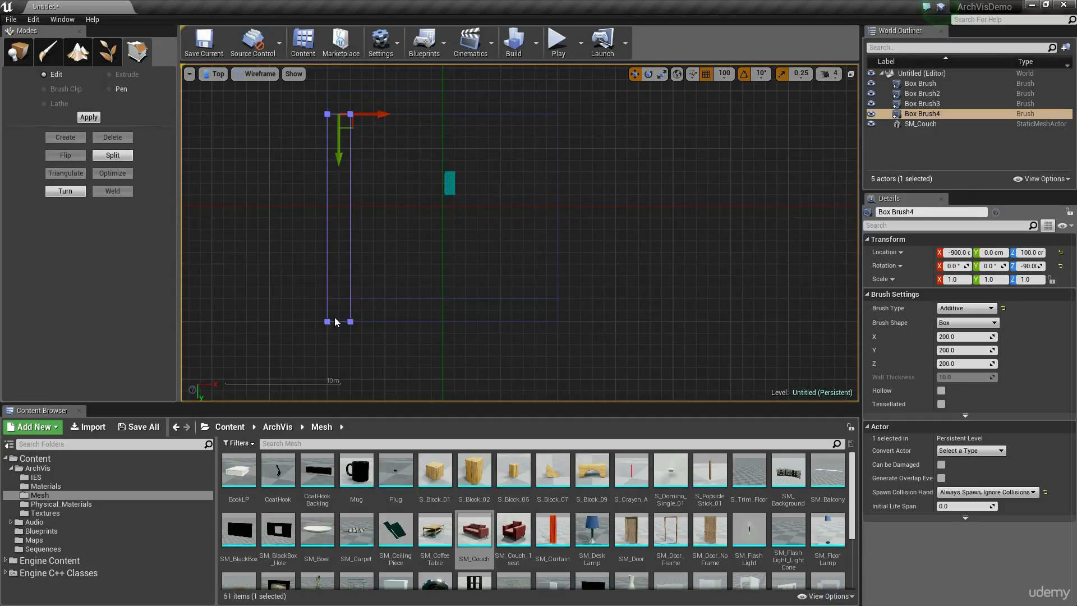
pyautogui.click(344, 312)
pyautogui.click(349, 263)
pyautogui.click(339, 322)
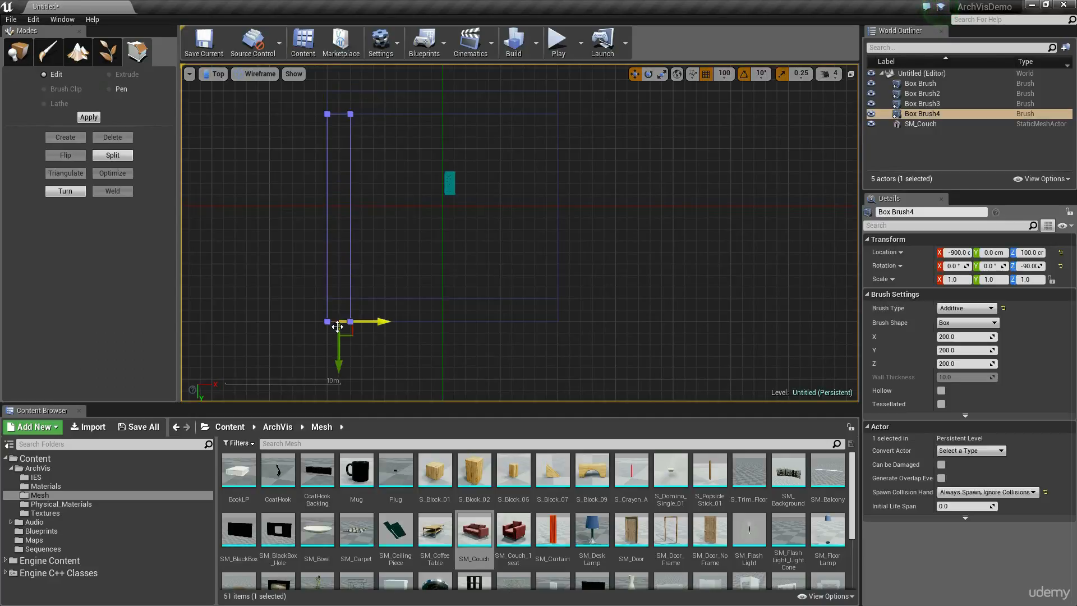
pyautogui.hotkey('shift', '1')
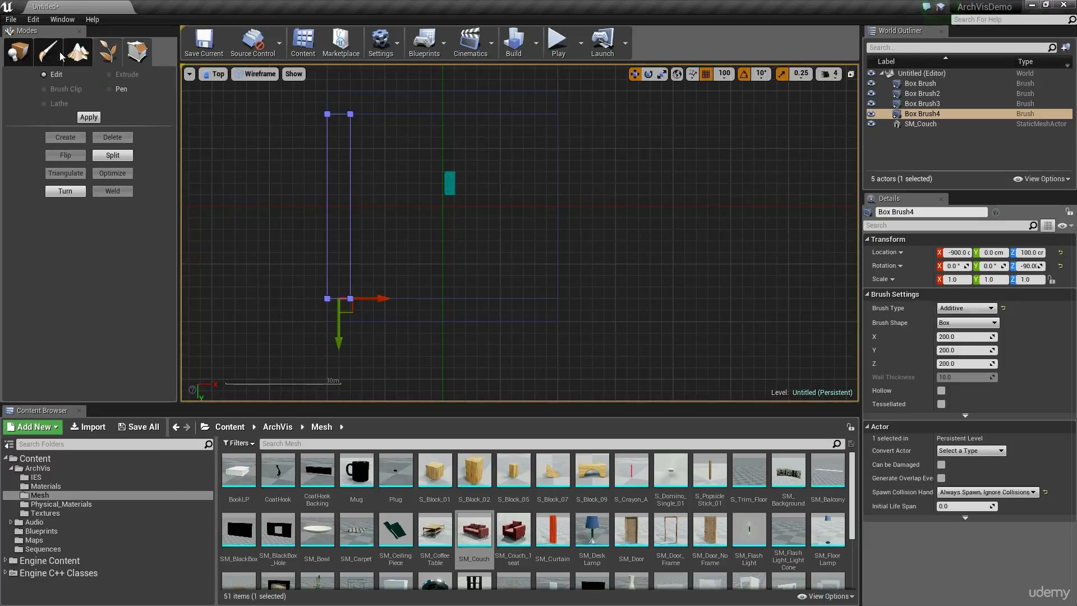
# In the Perspective view, duplicate the side wall brush to the opposite floor edge at X 900, Y 0 cm.
pyautogui.click(218, 74)
pyautogui.click(225, 89)
pyautogui.moveTo(520, 233)
pyautogui.mouseDown(button='right')
pyautogui.moveTo(505, 244)
pyautogui.moveTo(477, 233)
pyautogui.moveTo(375, 233)
pyautogui.moveTo(359, 208)
pyautogui.moveTo(415, 230)
pyautogui.moveTo(413, 139)
pyautogui.mouseUp(button='right')
pyautogui.click(391, 185)
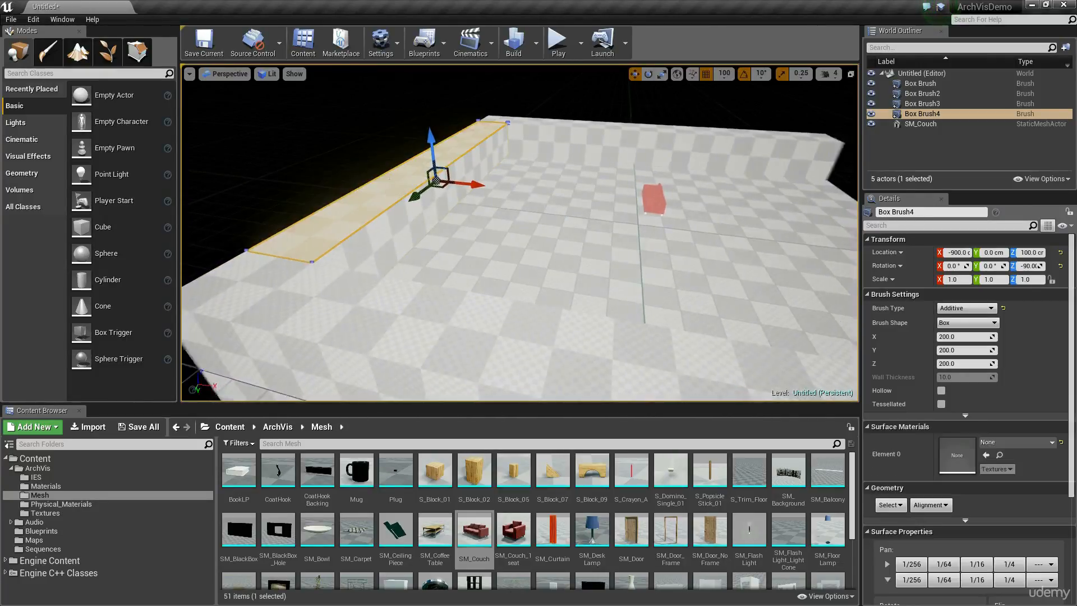
pyautogui.moveTo(403, 190); pyautogui.dragTo(482, 193, button='right')
pyautogui.keyDown('alt'); pyautogui.moveTo(370, 182); pyautogui.dragTo(703, 211); pyautogui.keyUp('alt')
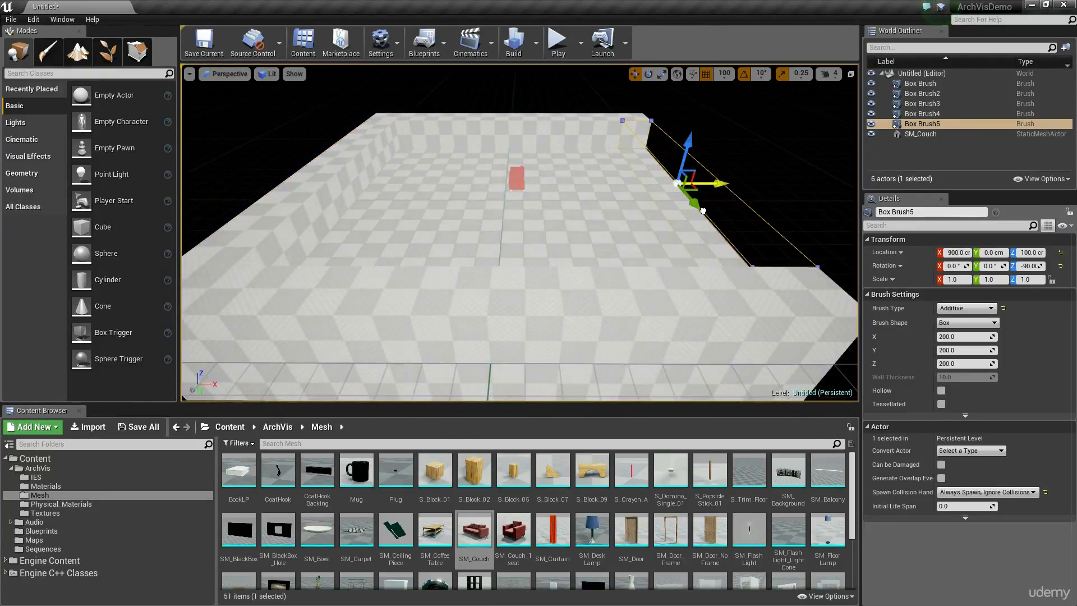
# Examine the walled room from inside, comparing the walls and floor with the couch for scale.
pyautogui.press('w')
pyautogui.moveTo(602, 255)
pyautogui.mouseDown(button='right')
pyautogui.moveTo(595, 196)
pyautogui.moveTo(578, 216)
pyautogui.moveTo(628, 219)
pyautogui.mouseUp(button='right')
pyautogui.press('g')
pyautogui.press('g')
pyautogui.click(535, 228)
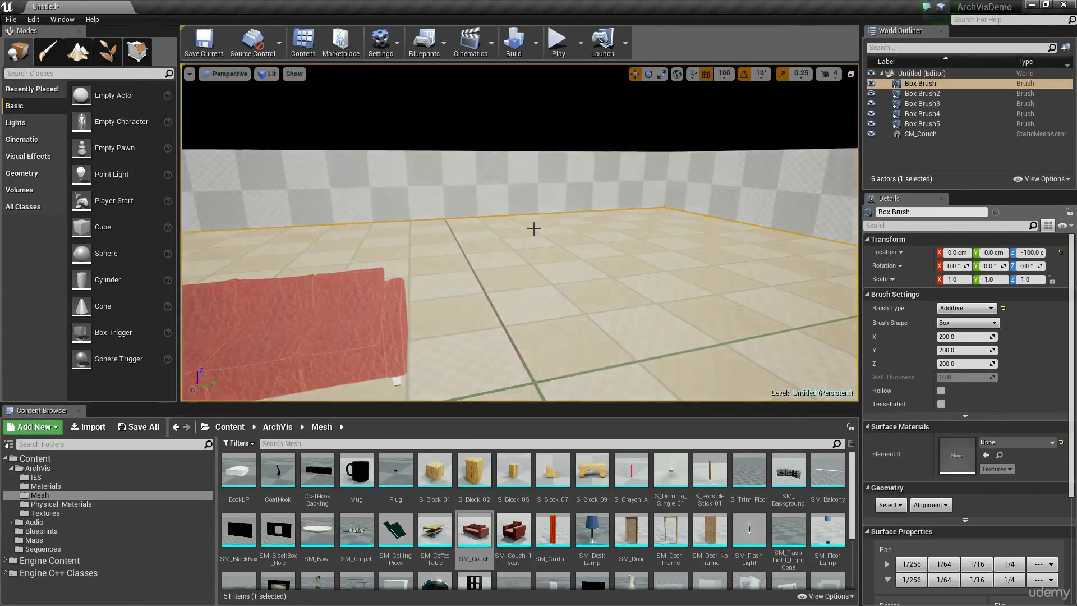
pyautogui.moveTo(533, 228)
pyautogui.mouseDown(button='right')
pyautogui.moveTo(628, 226)
pyautogui.moveTo(509, 222)
pyautogui.mouseUp(button='right')
pyautogui.press('s')
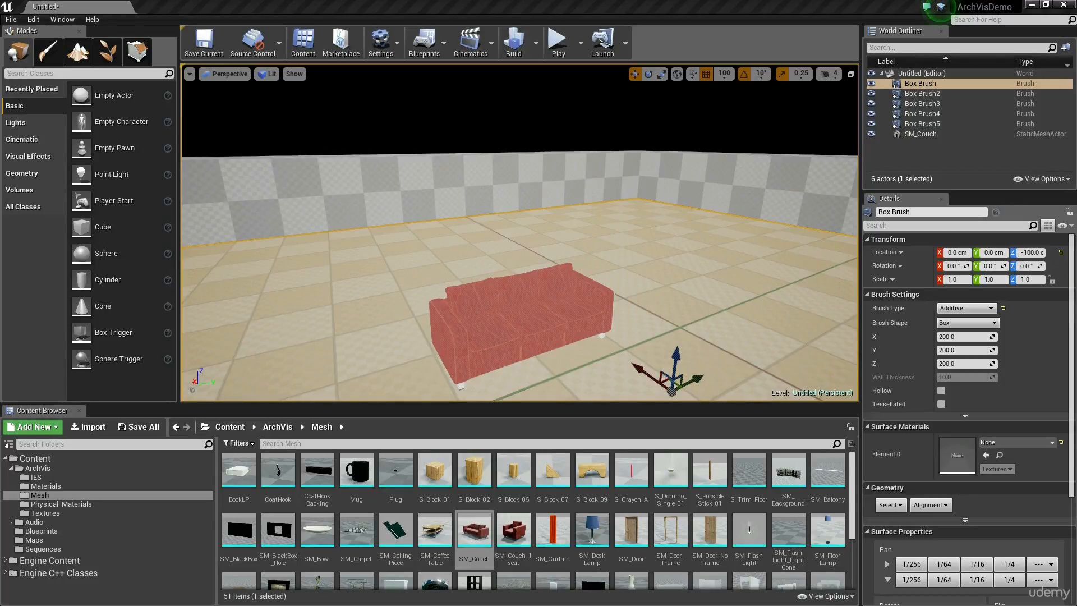
pyautogui.moveTo(538, 237); pyautogui.dragTo(494, 239, button='right')
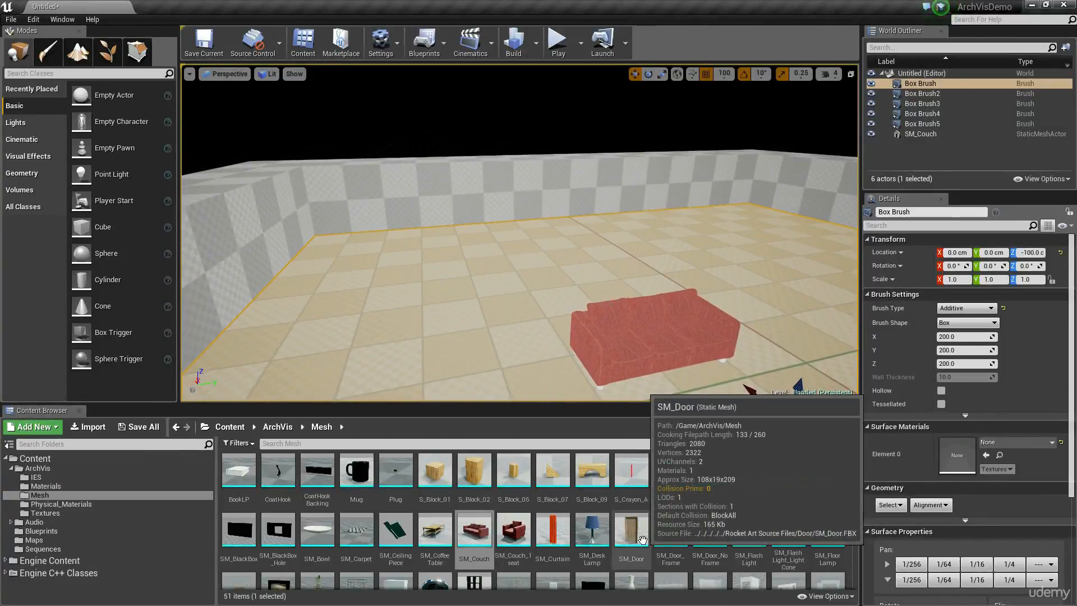
# Place the SM_Door mesh against the positive X wall at X 800, Y 200, Z 0 cm, rotated -90° about Z.
pyautogui.press('w')
pyautogui.moveTo(574, 241); pyautogui.dragTo(530, 279, button='right')
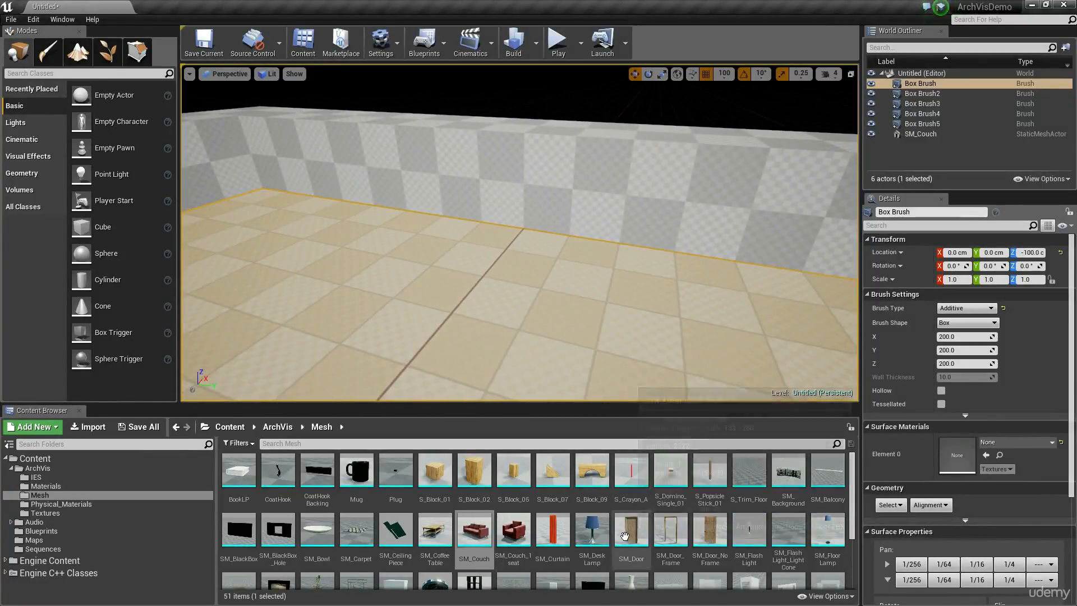
pyautogui.moveTo(631, 530); pyautogui.dragTo(609, 273)
pyautogui.press('e')
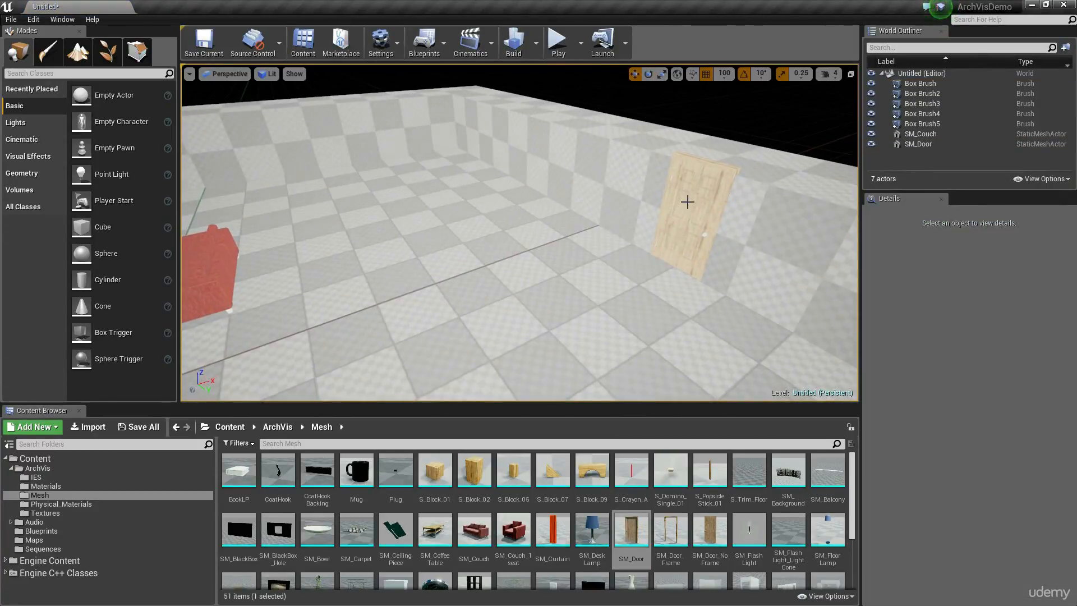
pyautogui.click(684, 200)
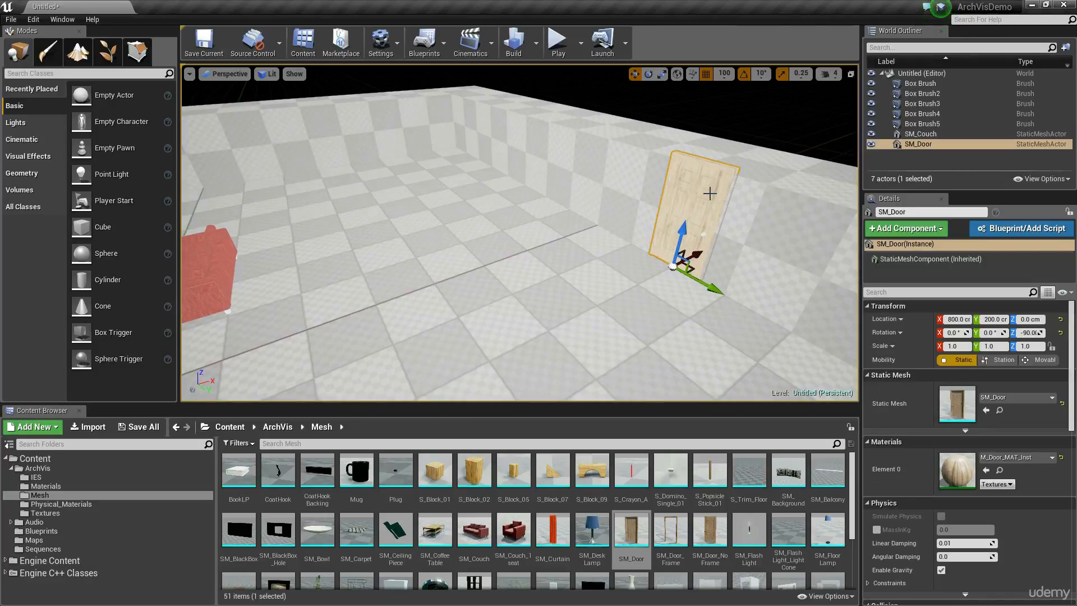
# Select all four wall brushes together, leaving out the floor brush.
pyautogui.click(556, 175)
pyautogui.click(349, 152)
pyautogui.moveTo(440, 219)
pyautogui.mouseDown(button='right')
pyautogui.moveTo(337, 220)
pyautogui.moveTo(334, 252)
pyautogui.moveTo(332, 231)
pyautogui.moveTo(421, 276)
pyautogui.mouseUp(button='right')
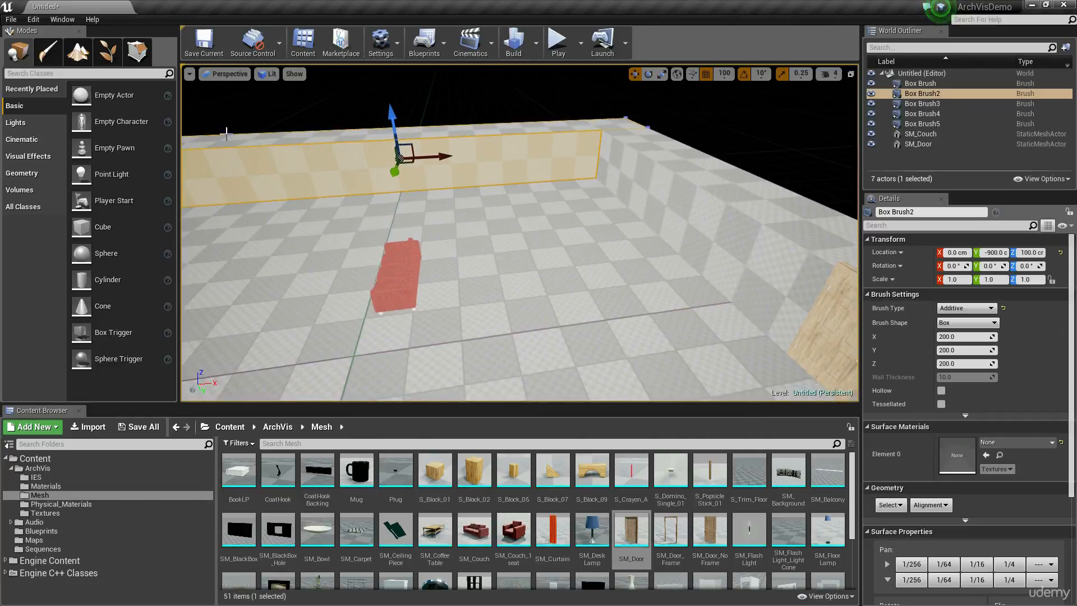
pyautogui.moveTo(558, 181); pyautogui.dragTo(536, 207, button='right')
pyautogui.keyDown('ctrl'); pyautogui.click(688, 173); pyautogui.keyUp('ctrl')
pyautogui.moveTo(687, 173)
pyautogui.mouseDown(button='right')
pyautogui.moveTo(595, 225)
pyautogui.moveTo(518, 297)
pyautogui.mouseUp(button='right')
pyautogui.scroll(-3, 518, 297)
pyautogui.keyDown('ctrl'); pyautogui.click(457, 332); pyautogui.keyUp('ctrl')
pyautogui.keyDown('ctrl'); pyautogui.click(356, 181); pyautogui.keyUp('ctrl')
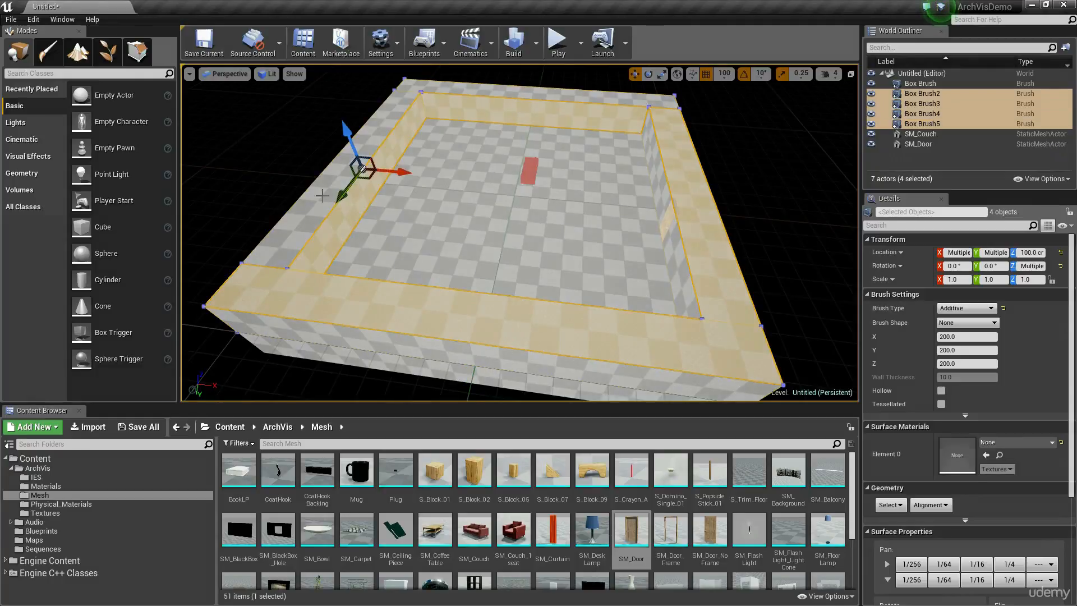
# In Geometry Editing, select the top faces of all four wall brushes.
pyautogui.click(138, 52)
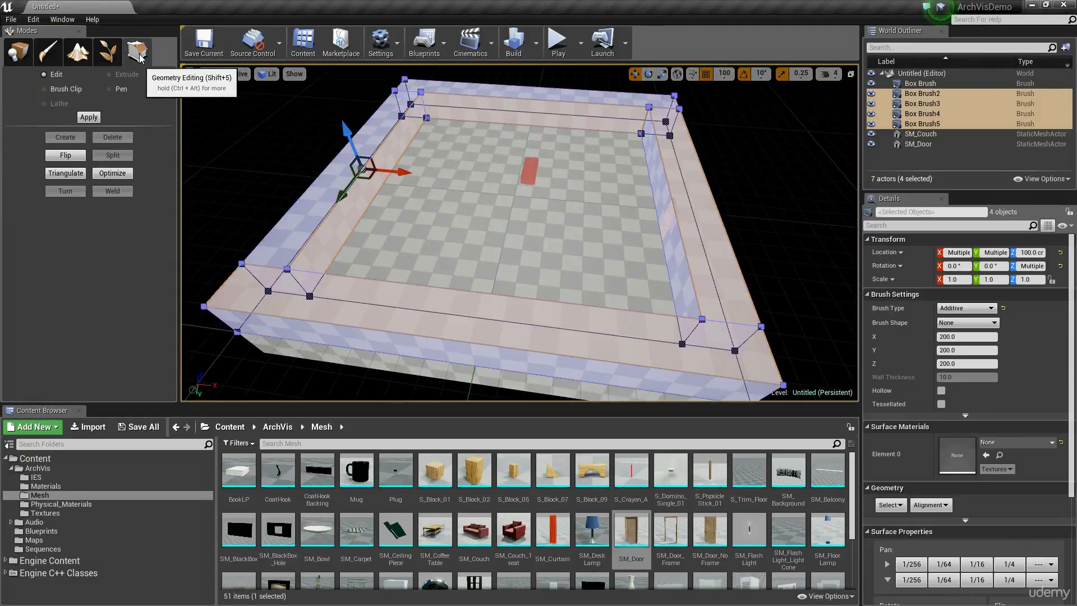
pyautogui.click(536, 105)
pyautogui.keyDown('ctrl'); pyautogui.click(706, 203); pyautogui.keyUp('ctrl')
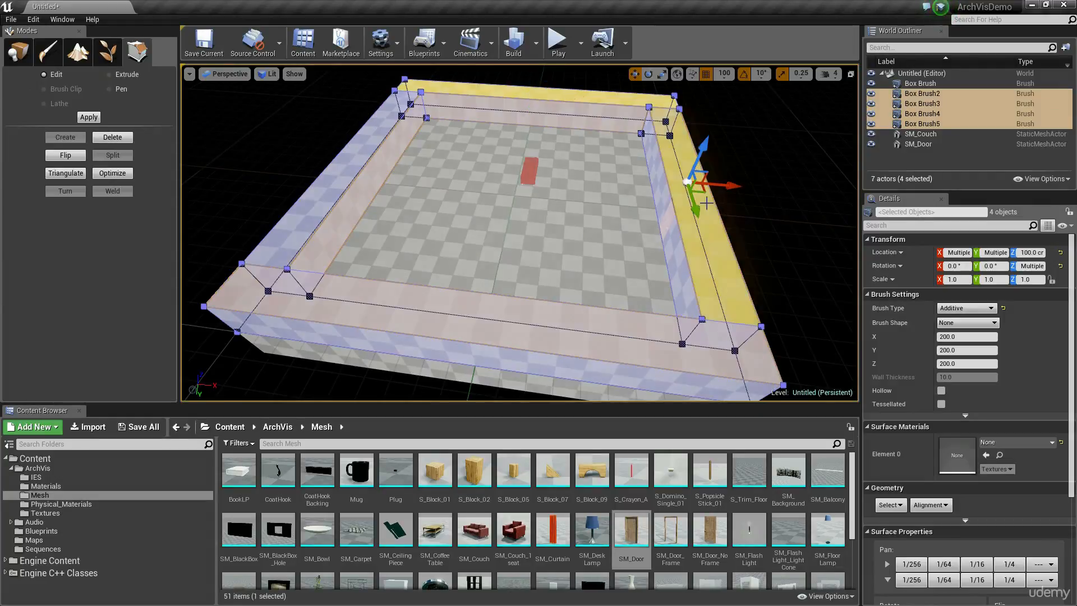
pyautogui.keyDown('ctrl'); pyautogui.click(558, 332); pyautogui.keyUp('ctrl')
pyautogui.keyDown('ctrl'); pyautogui.click(345, 177); pyautogui.keyUp('ctrl')
# Raise the selected top faces together so the walls stand well above the top of the door.
pyautogui.press('w')
pyautogui.moveTo(344, 177); pyautogui.dragTo(594, 181, button='right')
pyautogui.press('s')
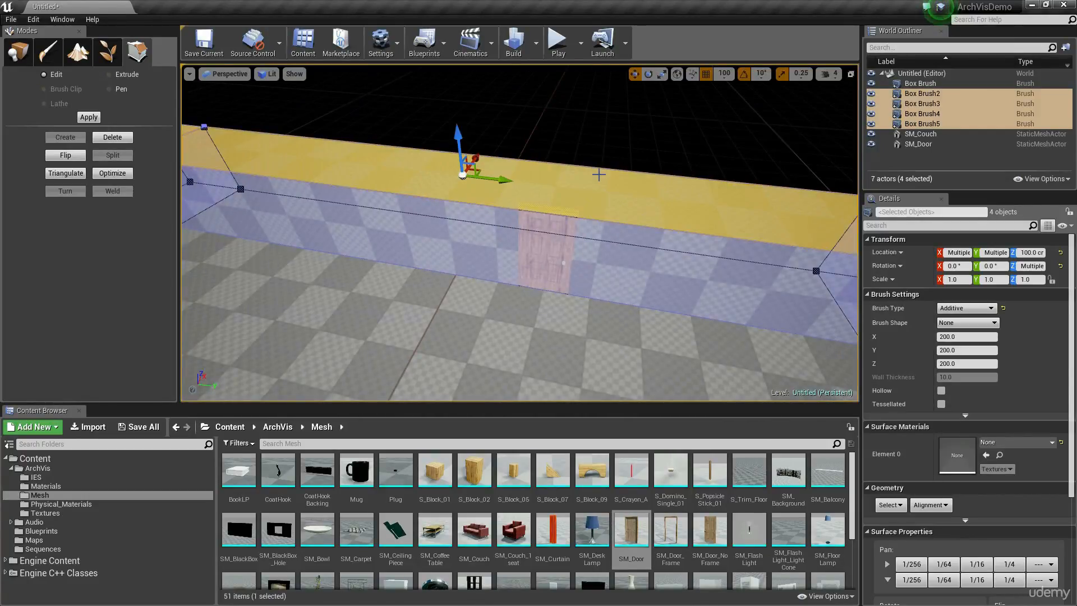
pyautogui.press('w')
pyautogui.moveTo(499, 252); pyautogui.dragTo(552, 112, button='right')
pyautogui.press('s')
pyautogui.press('w')
pyautogui.moveTo(479, 163)
pyautogui.mouseDown(button='right')
pyautogui.moveTo(505, 177)
pyautogui.moveTo(479, 163)
pyautogui.mouseUp(button='right')
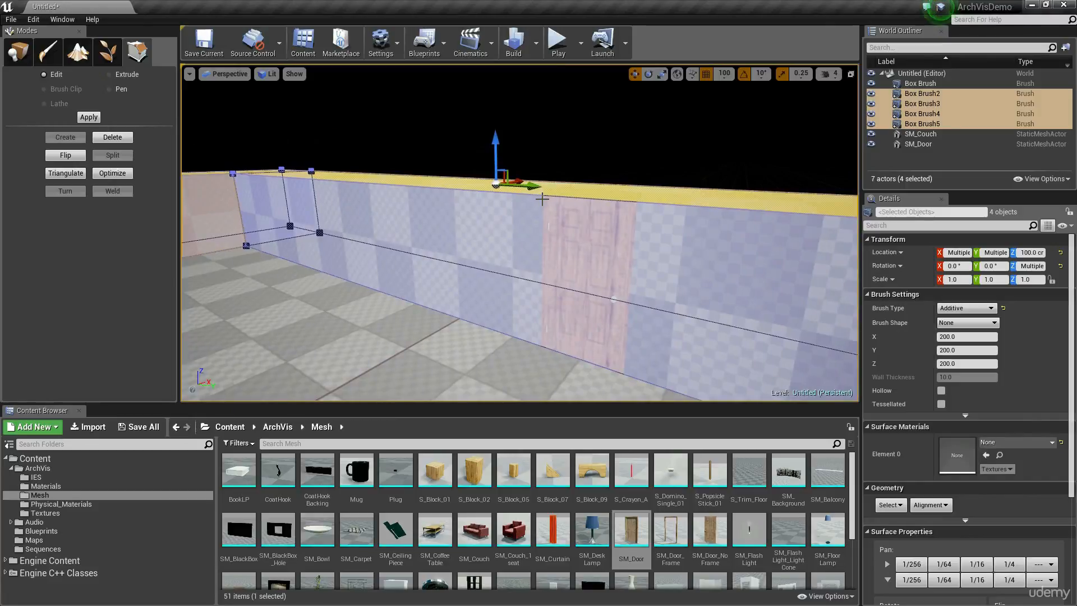
pyautogui.moveTo(496, 114); pyautogui.dragTo(496, 84)
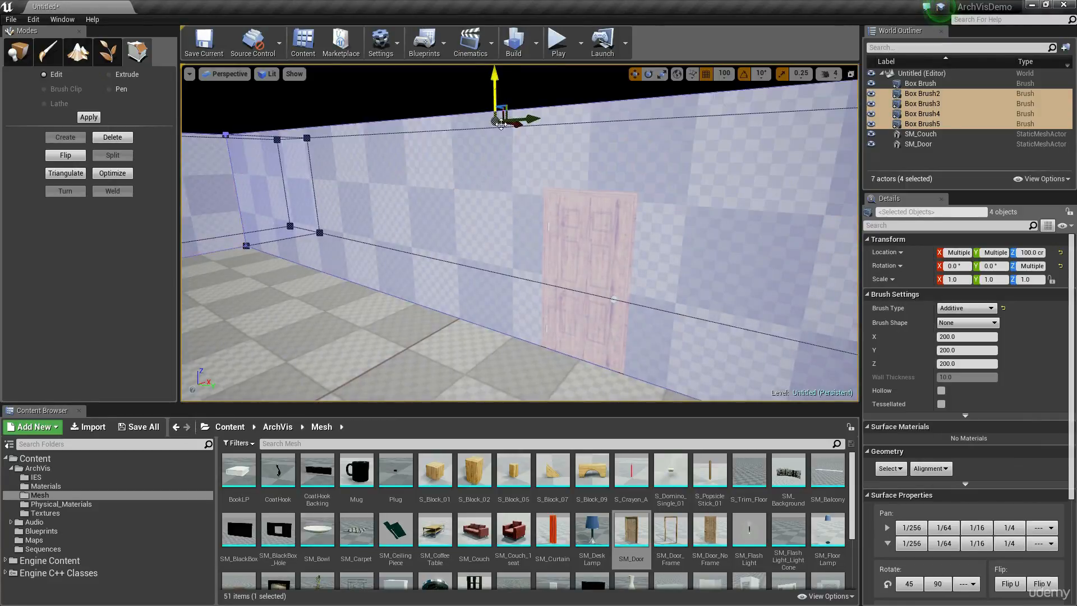
# Examine the height of the four walls against the door and couch from inside the room.
pyautogui.moveTo(496, 85); pyautogui.dragTo(552, 101, button='right')
pyautogui.press('s')
pyautogui.press('w')
pyautogui.press('s')
pyautogui.press('w')
pyautogui.press('s')
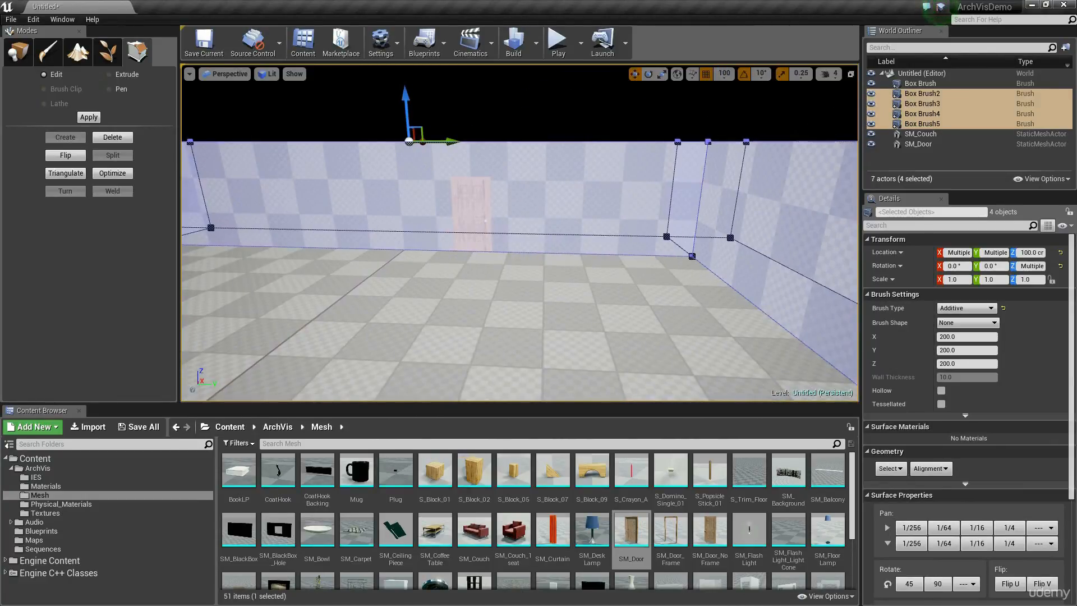
pyautogui.press('s')
pyautogui.moveTo(589, 168); pyautogui.dragTo(529, 149, button='right')
pyautogui.press('w')
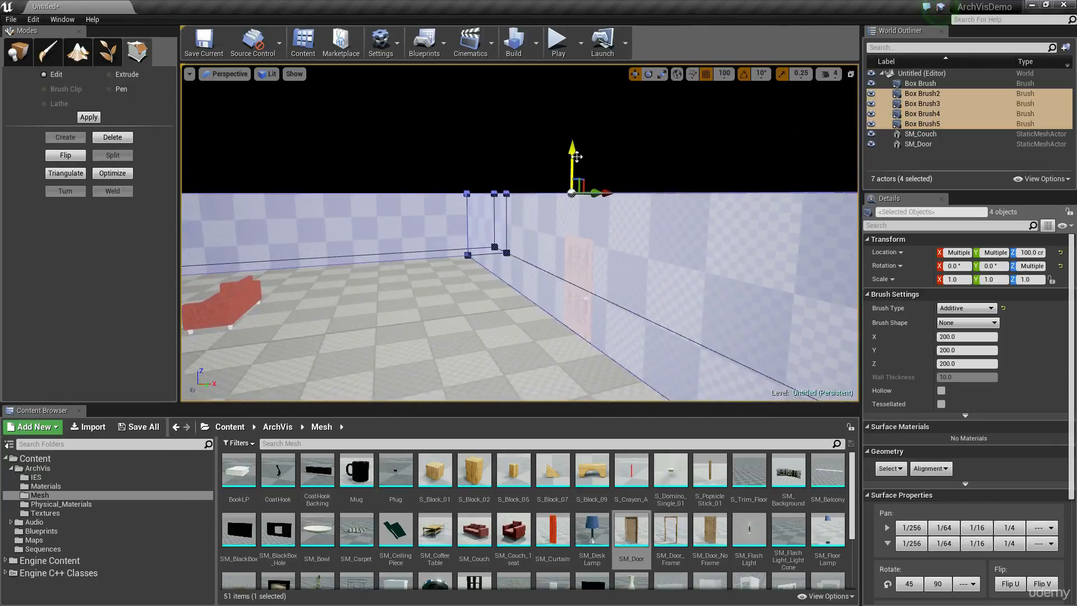
# Try raising the selected top faces of the four walls one more grid step, and lower them back again.
pyautogui.moveTo(576, 157); pyautogui.dragTo(575, 128)
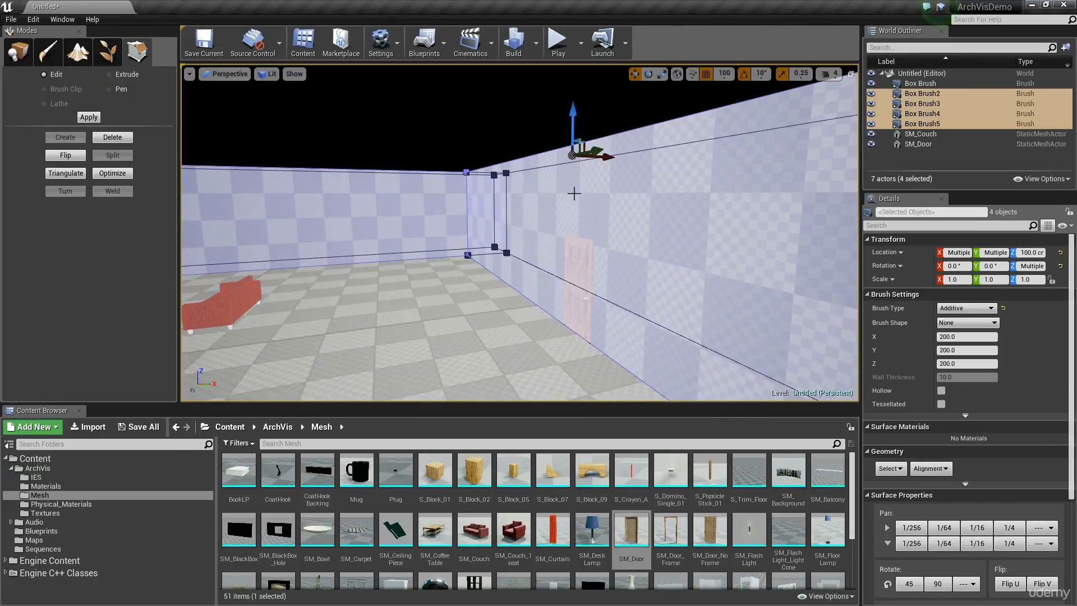
pyautogui.press('a')
pyautogui.moveTo(540, 100)
pyautogui.mouseDown(button='right')
pyautogui.moveTo(584, 102)
pyautogui.moveTo(540, 100)
pyautogui.mouseUp(button='right')
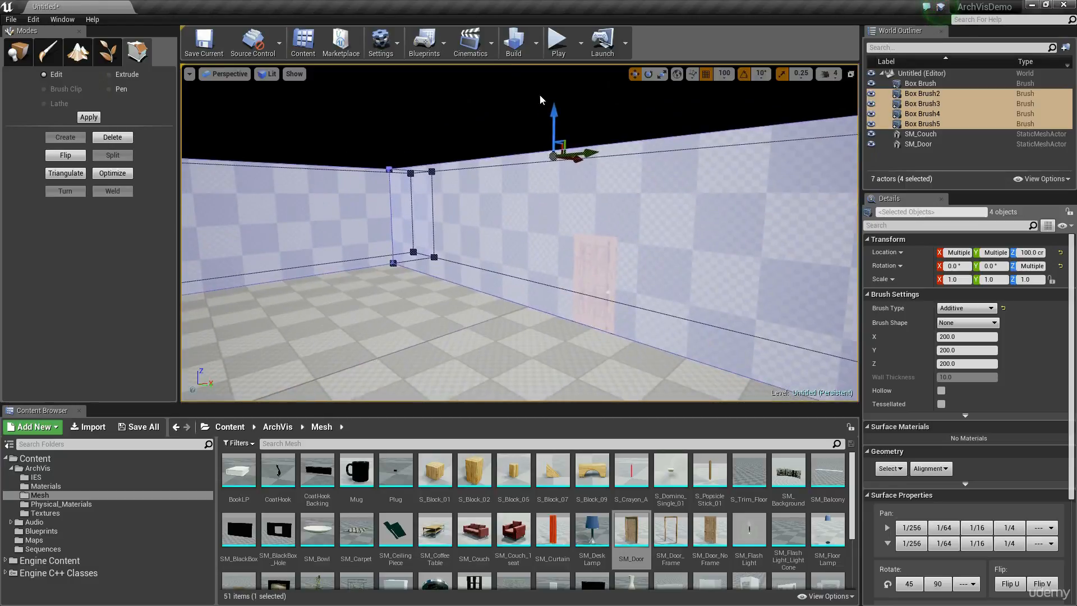
pyautogui.moveTo(551, 111); pyautogui.dragTo(553, 142)
# Clear the brush selection and look over the room with its couch and door from above.
pyautogui.click(596, 147)
pyautogui.moveTo(596, 147); pyautogui.dragTo(688, 205, button='right')
pyautogui.press('s')
pyautogui.press('w')
pyautogui.moveTo(593, 180); pyautogui.dragTo(443, 170, button='right')
pyautogui.press('s')
pyautogui.moveTo(605, 180)
pyautogui.mouseDown(button='right')
pyautogui.moveTo(665, 180)
pyautogui.moveTo(808, 140)
pyautogui.moveTo(533, 168)
pyautogui.moveTo(616, 179)
pyautogui.mouseUp(button='right')
pyautogui.press('w')
pyautogui.press('s')
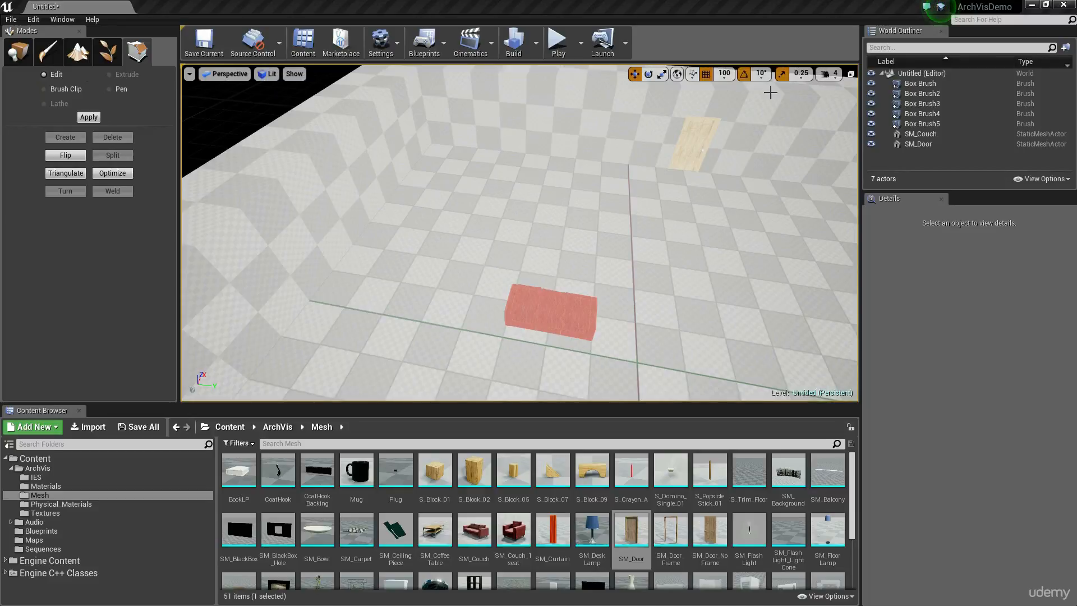
pyautogui.press('s')
pyautogui.press('d')
pyautogui.moveTo(683, 173); pyautogui.dragTo(550, 189, button='right')
pyautogui.press('w')
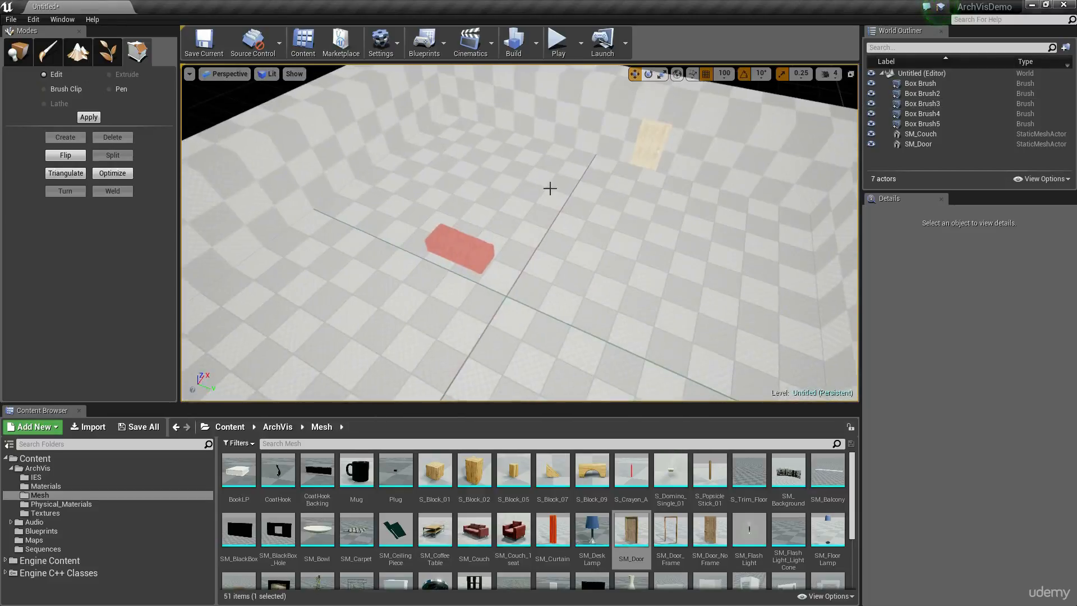
# Switch to the four-view layout and inspect the room in the Left, Front and Top wireframe views.
pyautogui.click(850, 77)
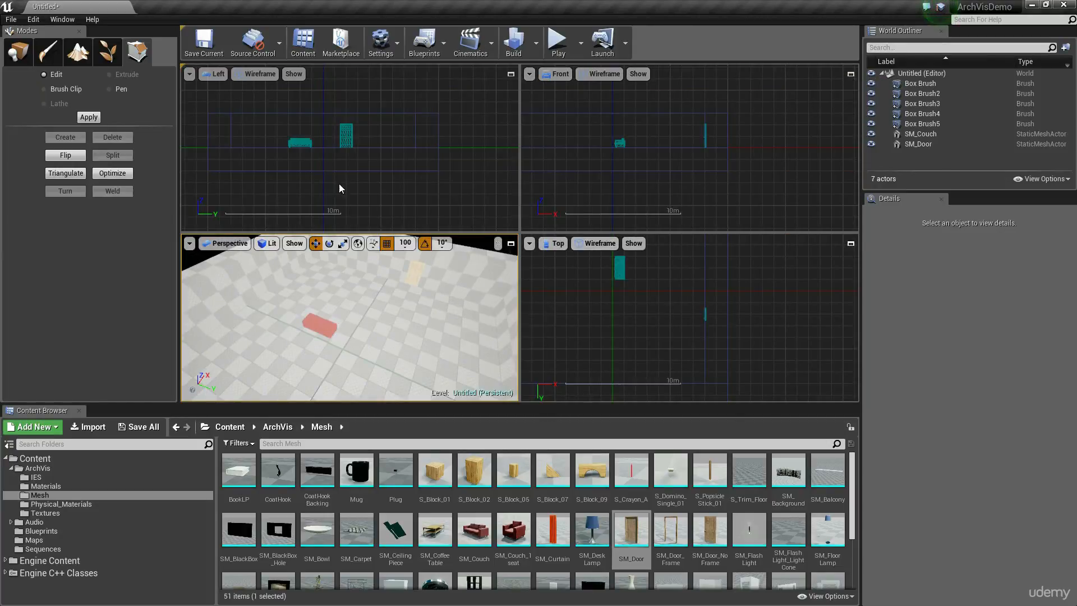
pyautogui.moveTo(332, 165); pyautogui.dragTo(361, 192, button='right')
pyautogui.moveTo(329, 142)
pyautogui.mouseDown(button='right')
pyautogui.moveTo(308, 142)
pyautogui.moveTo(313, 128)
pyautogui.mouseUp(button='right')
pyautogui.moveTo(663, 145); pyautogui.dragTo(715, 105, button='right')
pyautogui.moveTo(652, 286)
pyautogui.mouseDown(button='right')
pyautogui.moveTo(677, 290)
pyautogui.moveTo(655, 272)
pyautogui.mouseUp(button='right')
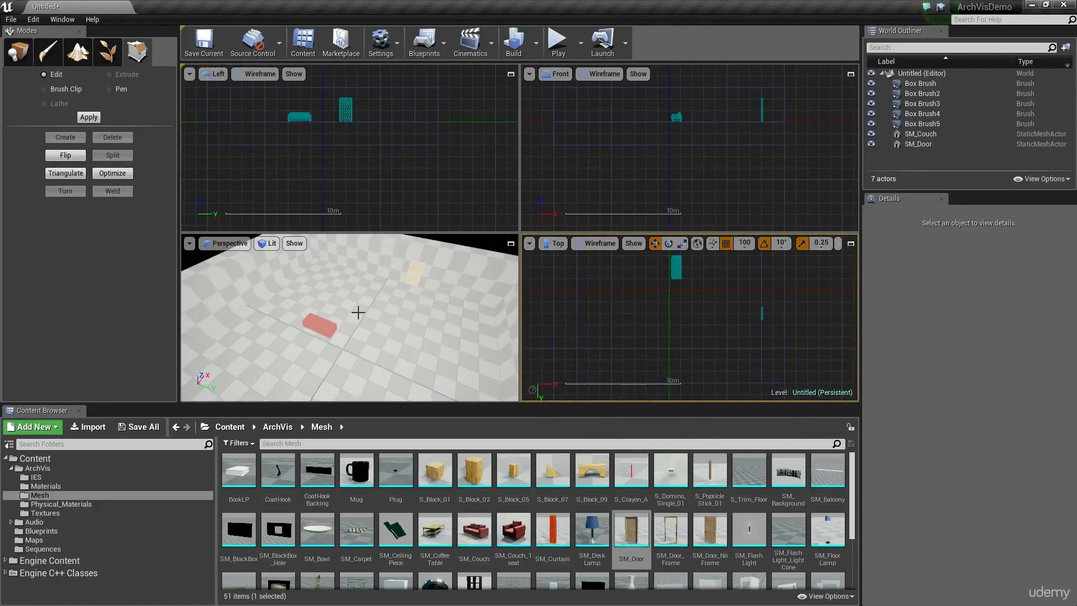
# Select SM_Couch, return to the single perspective view, and move the couch to X 300, Y -300 cm.
pyautogui.click(328, 326)
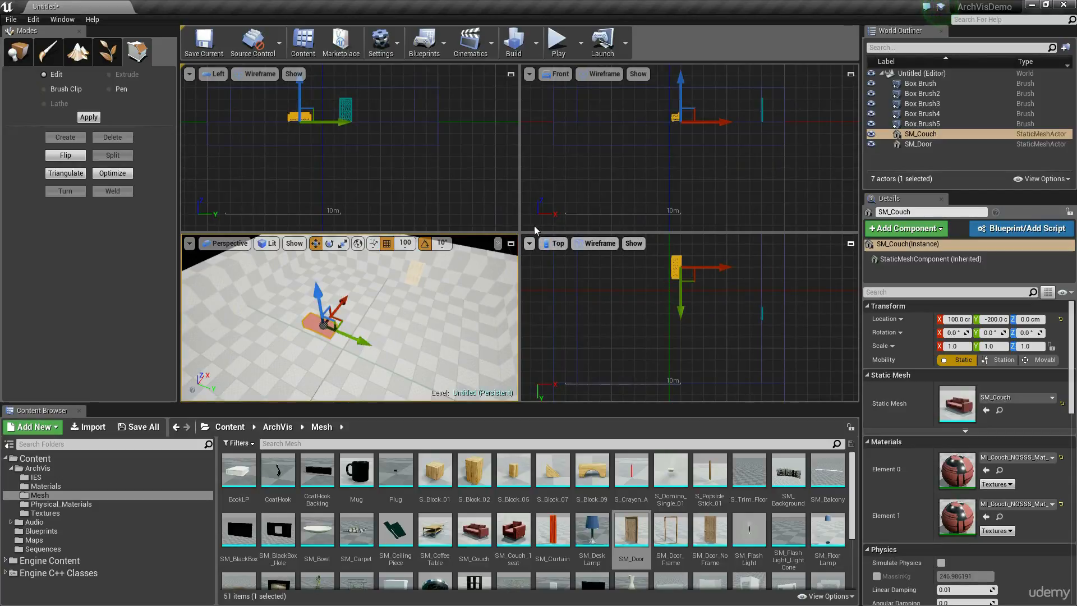
pyautogui.click(511, 245)
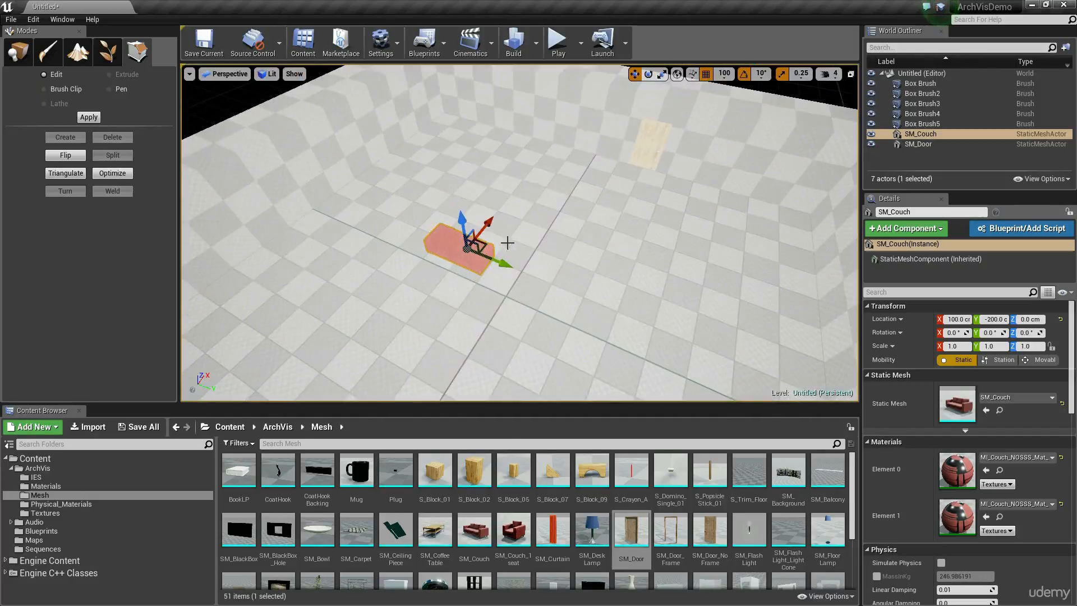
pyautogui.moveTo(520, 315); pyautogui.dragTo(536, 298, button='right')
pyautogui.moveTo(561, 210); pyautogui.dragTo(558, 238, button='right')
pyautogui.moveTo(548, 162); pyautogui.dragTo(548, 160, button='right')
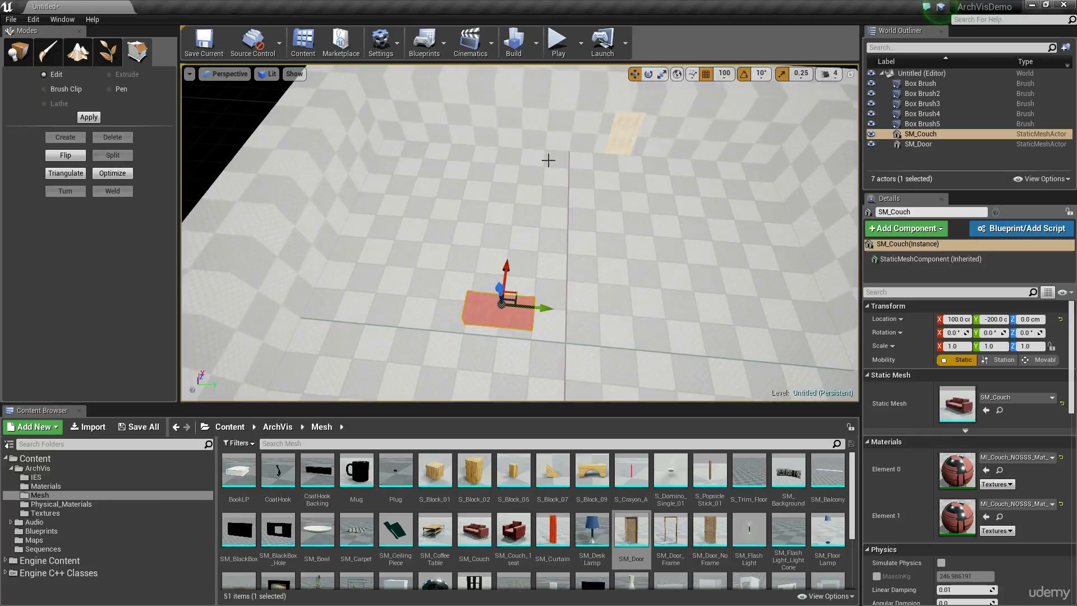
pyautogui.moveTo(548, 201); pyautogui.dragTo(493, 219, button='right')
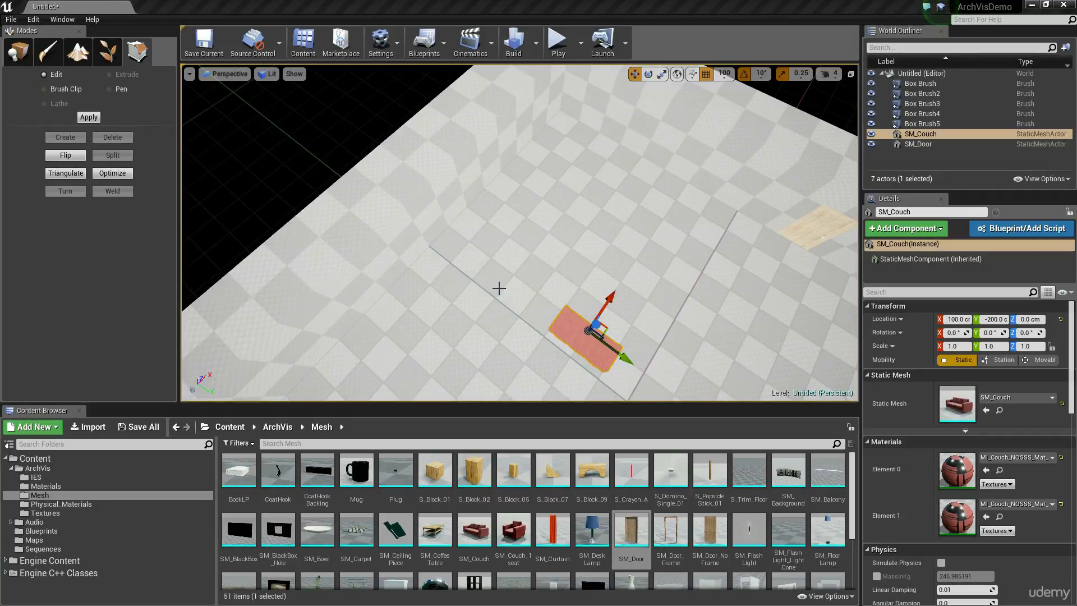
pyautogui.moveTo(585, 326); pyautogui.dragTo(625, 309, button='right')
pyautogui.press('e')
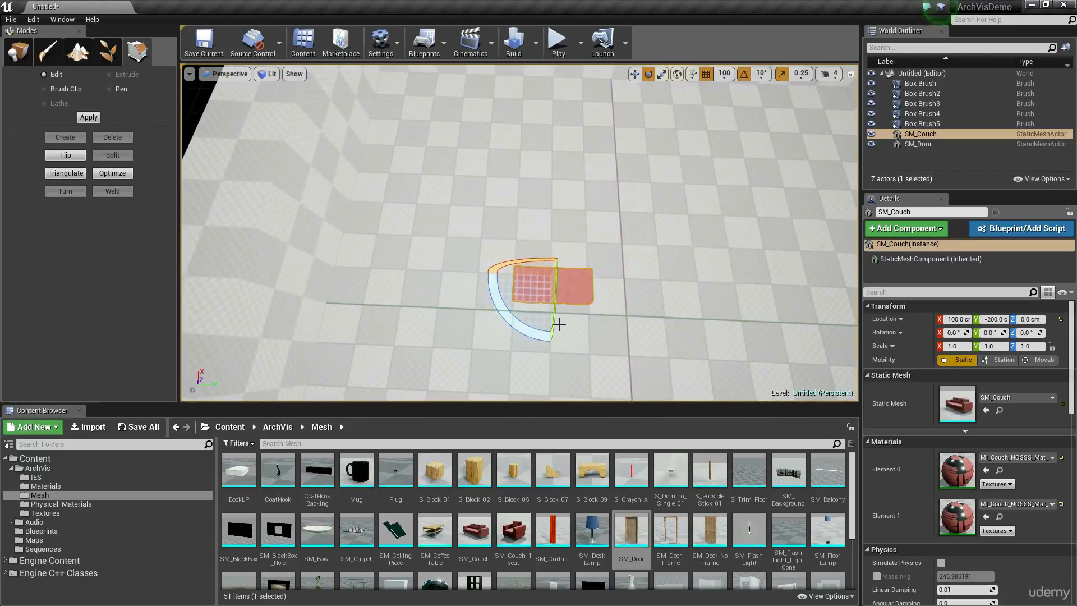
pyautogui.moveTo(549, 335)
pyautogui.mouseDown()
pyautogui.moveTo(477, 314)
pyautogui.moveTo(550, 325)
pyautogui.mouseUp()
pyautogui.press('w')
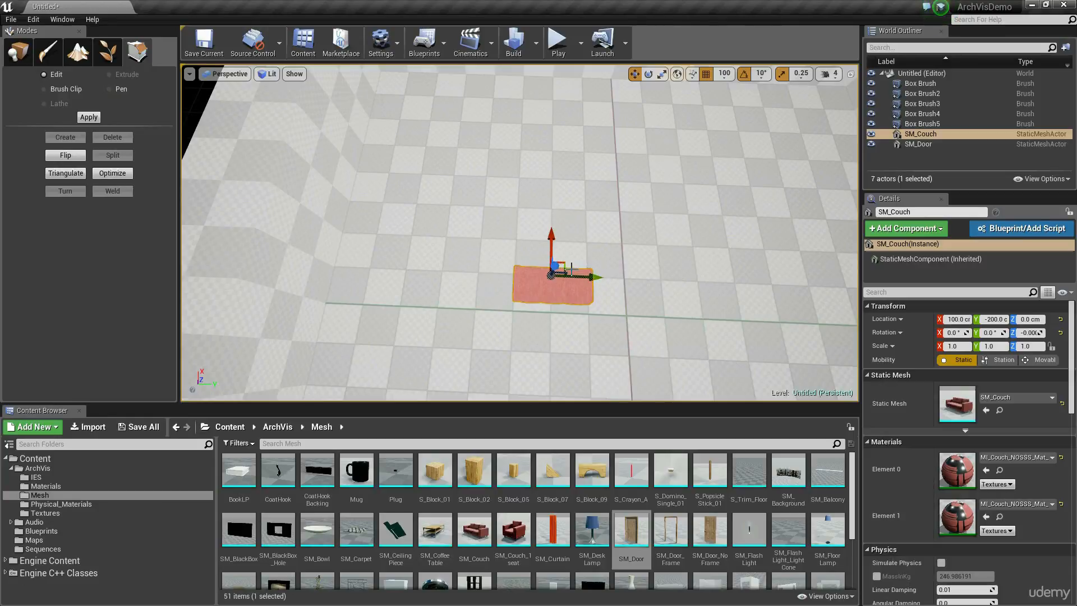
pyautogui.moveTo(564, 264); pyautogui.dragTo(526, 203)
pyautogui.moveTo(537, 207); pyautogui.dragTo(427, 195, button='right')
# Rotate SM_Couch to 180° about Z and move it to X 200, Y -300 cm.
pyautogui.press('e')
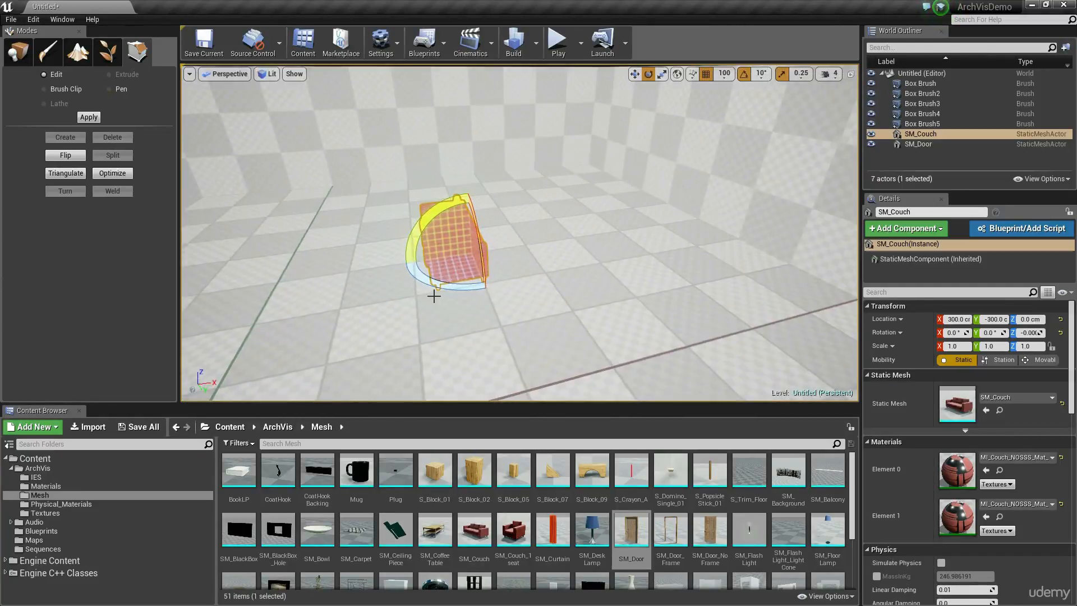
pyautogui.moveTo(472, 288); pyautogui.dragTo(567, 282)
pyautogui.moveTo(522, 304); pyautogui.dragTo(533, 241, button='right')
pyautogui.press('w')
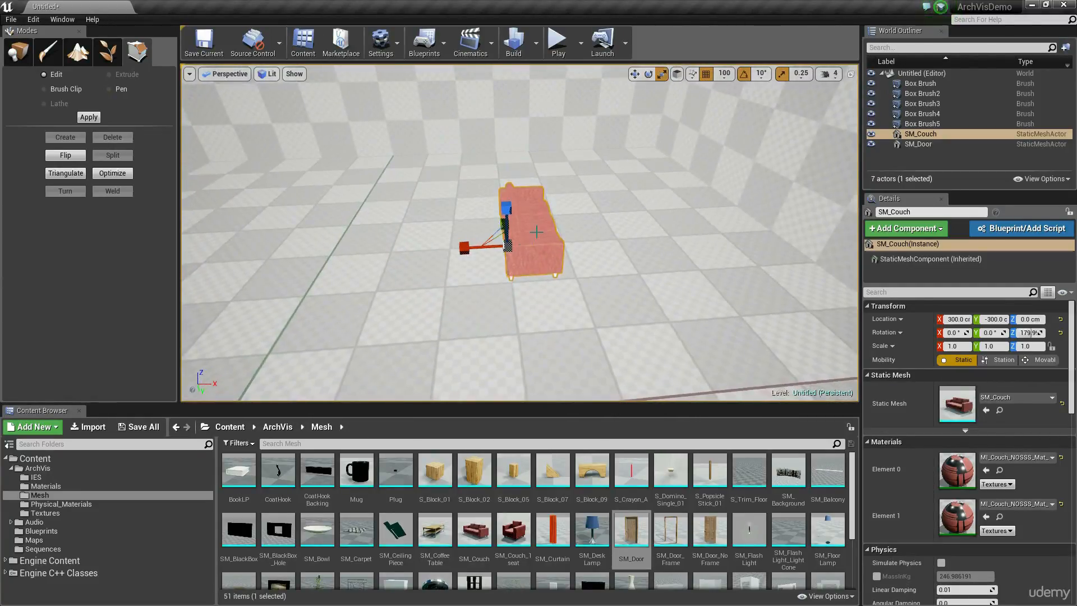
pyautogui.moveTo(526, 245); pyautogui.dragTo(491, 298)
pyautogui.moveTo(491, 298); pyautogui.dragTo(533, 271, button='right')
# Place a duplicate of the couch at X 400, Y -100 cm, rotated 90° about Z.
pyautogui.press('e')
pyautogui.keyDown('alt'); pyautogui.moveTo(444, 343); pyautogui.dragTo(469, 320); pyautogui.keyUp('alt')
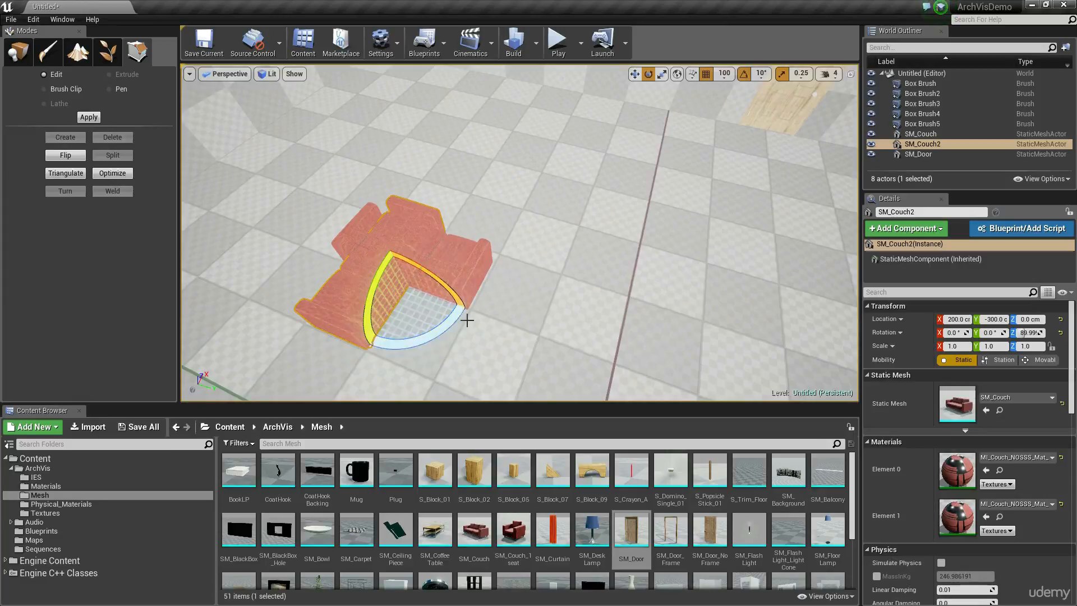
pyautogui.press('w')
pyautogui.moveTo(424, 278); pyautogui.dragTo(611, 223)
pyautogui.moveTo(521, 304)
pyautogui.mouseDown(button='right')
pyautogui.moveTo(584, 305)
pyautogui.moveTo(521, 304)
pyautogui.mouseUp(button='right')
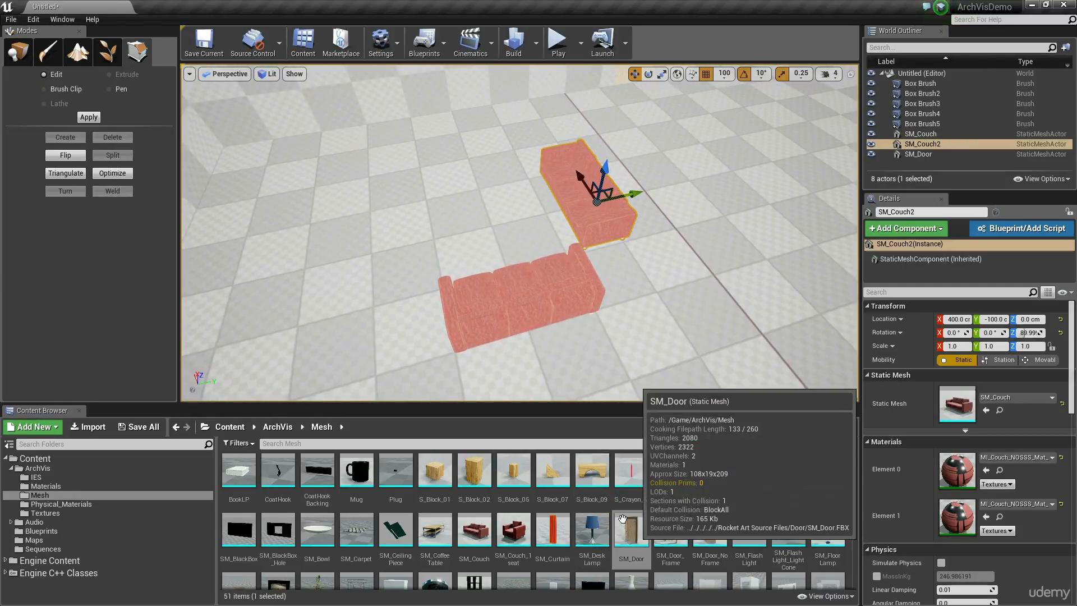
# Place the SM_CoffeeTable mesh between the two couches at X 400, Y -300, Z 0 cm.
pyautogui.scroll(-1, 434, 523)
pyautogui.scroll(1, 434, 523)
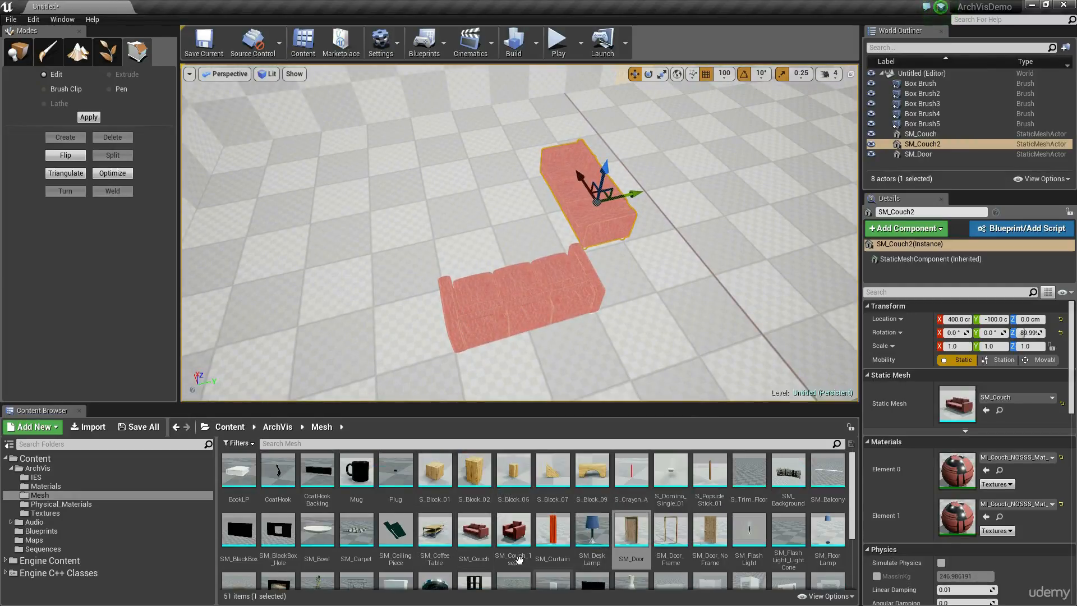
pyautogui.click(438, 538)
pyautogui.moveTo(438, 538); pyautogui.dragTo(491, 222)
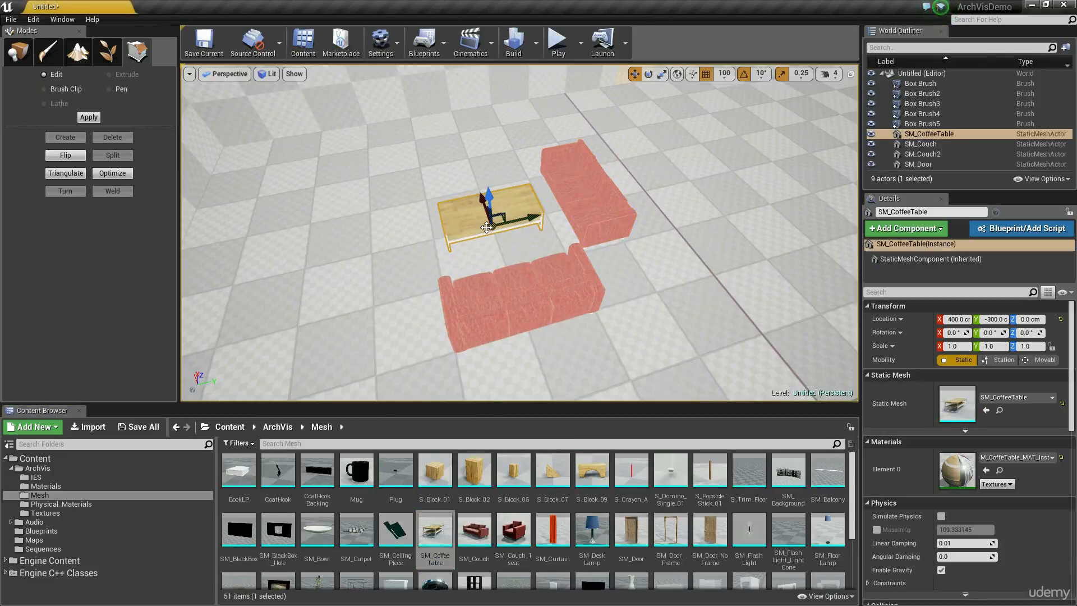
pyautogui.moveTo(609, 306); pyautogui.dragTo(599, 301, button='right')
pyautogui.press('s')
pyautogui.press('w')
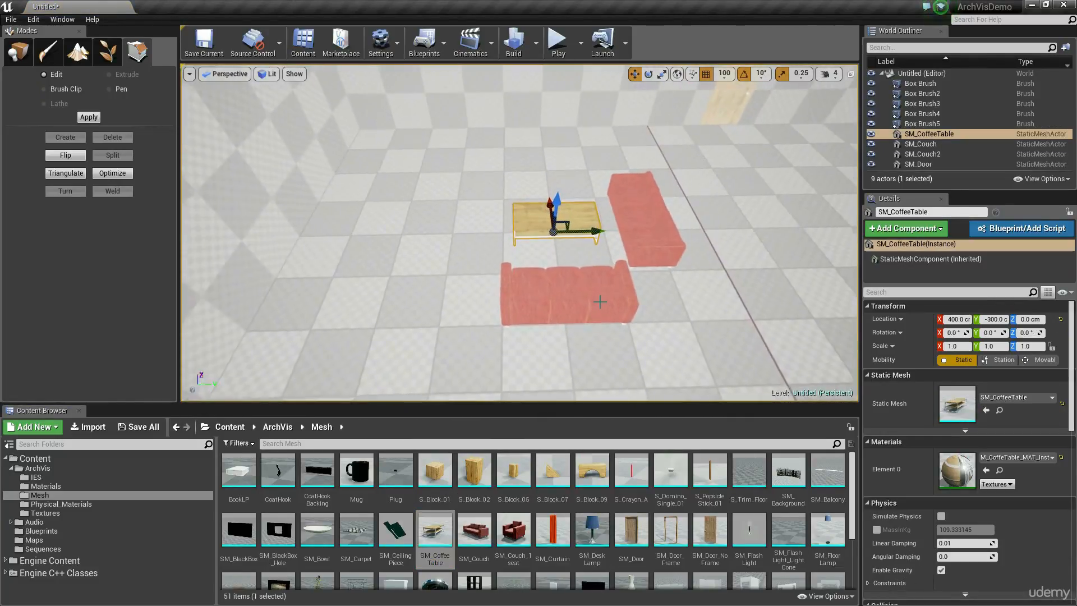
pyautogui.press('f')
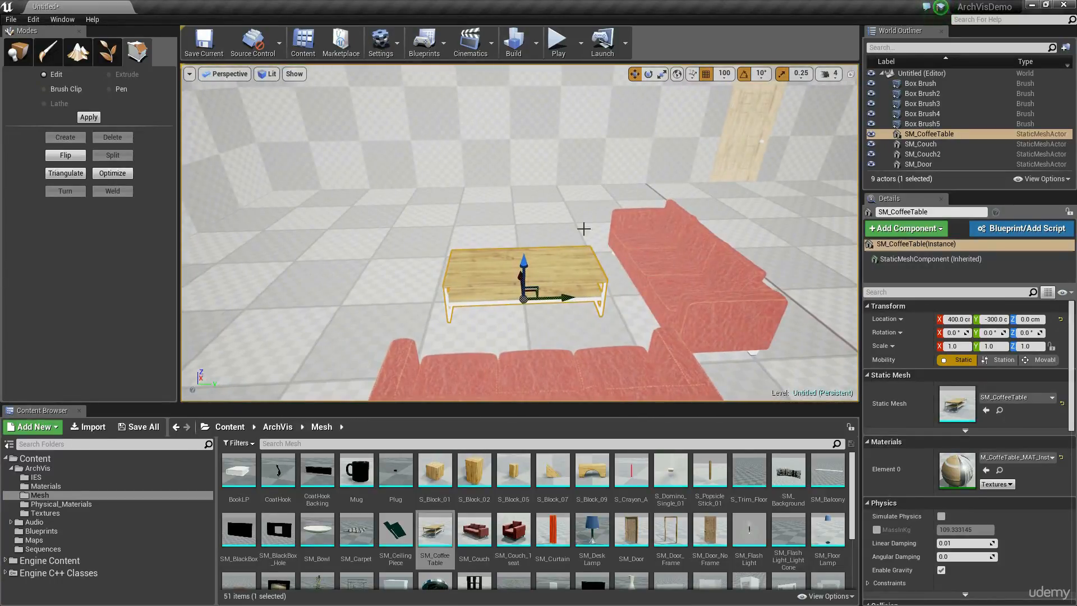
# Move SM_Door along its wall to Y -500 cm.
pyautogui.click(755, 125)
pyautogui.moveTo(772, 180); pyautogui.dragTo(449, 214)
pyautogui.press('s')
pyautogui.moveTo(434, 223); pyautogui.dragTo(544, 242, button='right')
pyautogui.press('a')
pyautogui.press('s')
pyautogui.moveTo(389, 334); pyautogui.dragTo(390, 312, button='right')
pyautogui.press('s')
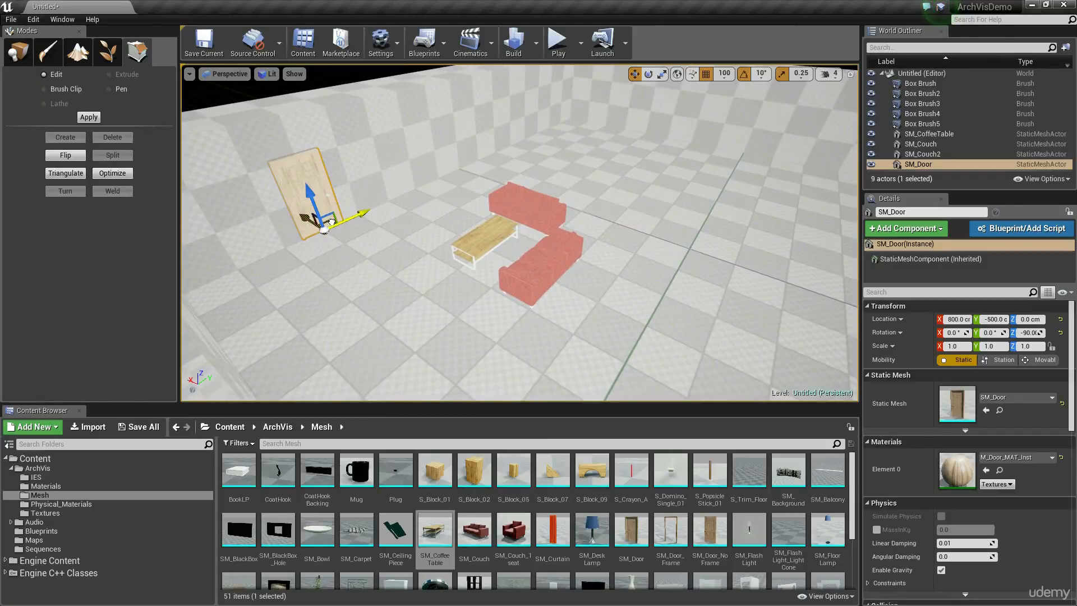
# Place a duplicate of the door beside the couches at X 100, Y 0, Z 0 cm, rotated to 0° about Z.
pyautogui.keyDown('alt'); pyautogui.moveTo(331, 222); pyautogui.dragTo(699, 290); pyautogui.keyUp('alt')
pyautogui.press('e')
pyautogui.press('w')
pyautogui.moveTo(647, 303); pyautogui.dragTo(707, 270, button='right')
pyautogui.press('space')
pyautogui.press('space')
pyautogui.moveTo(531, 248); pyautogui.dragTo(477, 247)
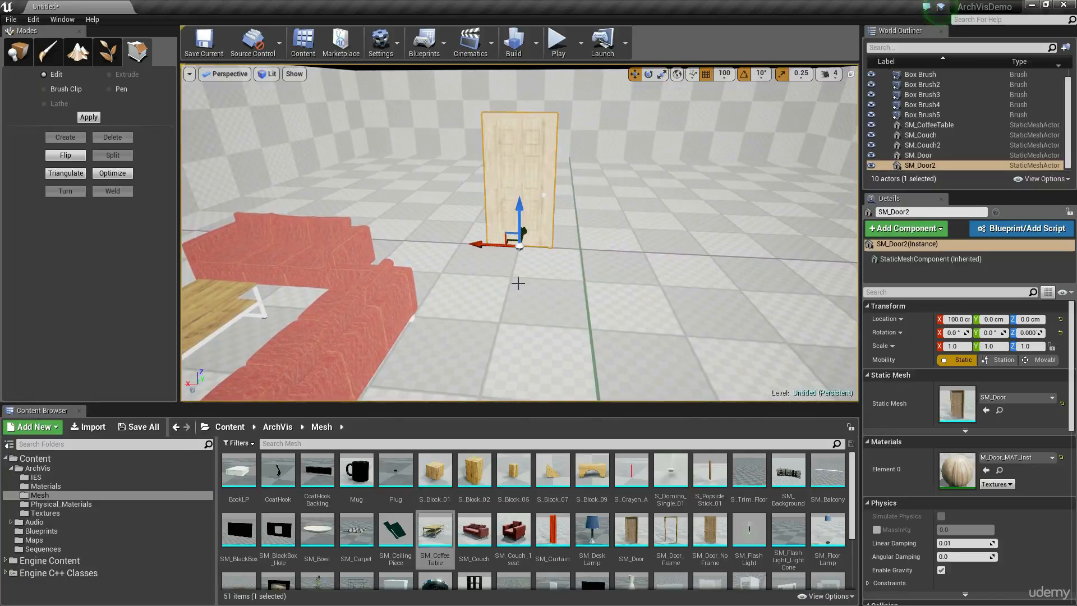
pyautogui.press('d')
pyautogui.moveTo(516, 284); pyautogui.dragTo(432, 309, button='right')
pyautogui.moveTo(488, 109); pyautogui.dragTo(446, 105, button='right')
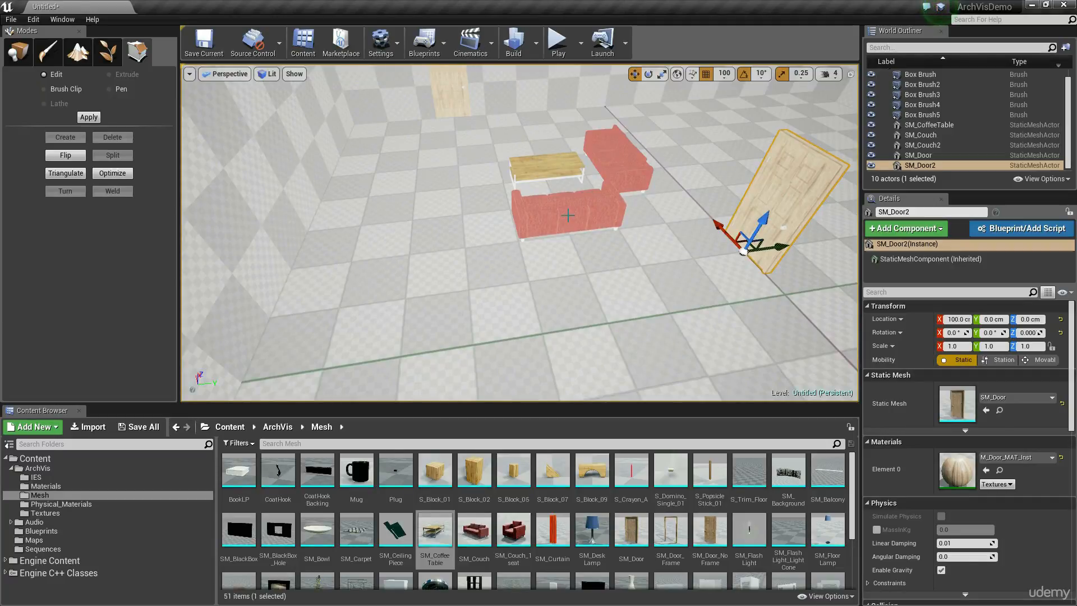
# Place the SM_Couch_1seat mesh at X 300, Y -500, Z 0 cm and rotate it -140° about Z.
pyautogui.moveTo(513, 530); pyautogui.dragTo(470, 225)
pyautogui.moveTo(470, 225); pyautogui.dragTo(454, 236, button='right')
pyautogui.press('w')
pyautogui.moveTo(476, 319); pyautogui.dragTo(448, 284, button='right')
pyautogui.press('e')
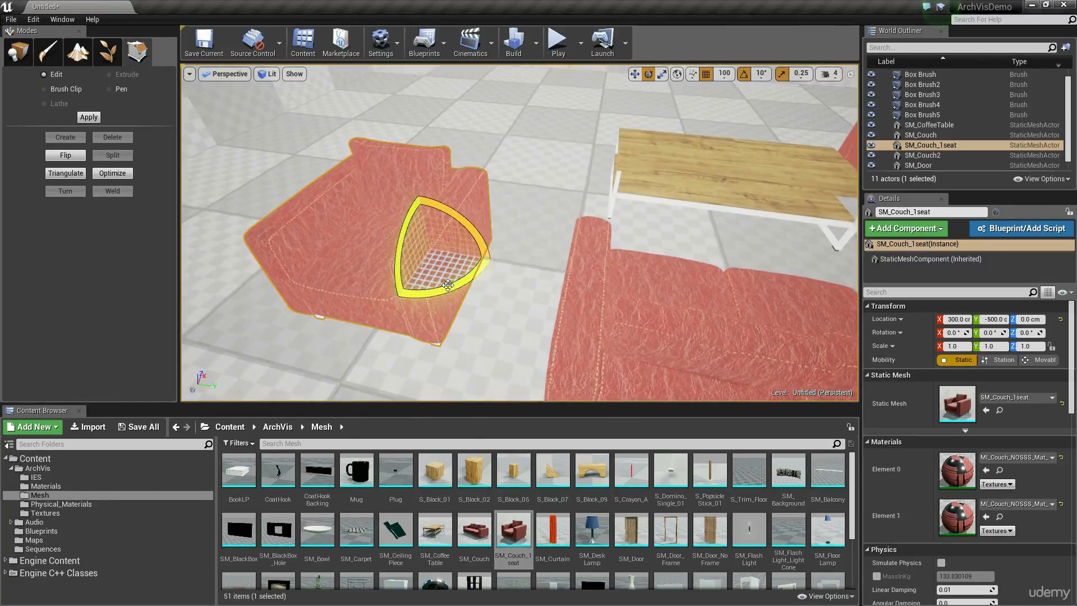
pyautogui.moveTo(448, 290); pyautogui.dragTo(416, 346)
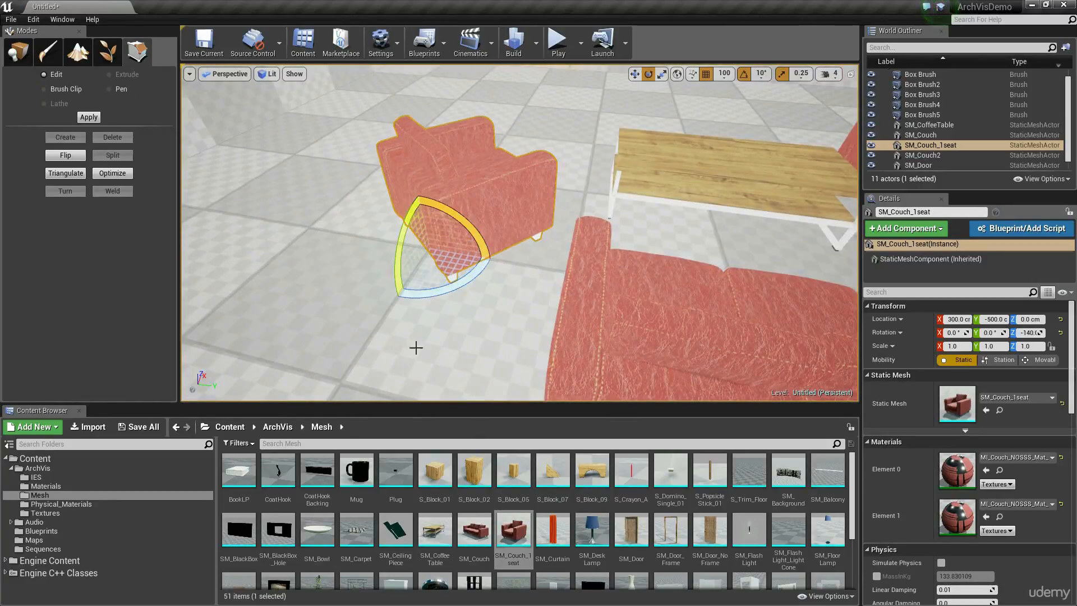
# Examine the seating arrangement around the coffee table from several angles.
pyautogui.press('a')
pyautogui.moveTo(416, 346)
pyautogui.mouseDown(button='right')
pyautogui.moveTo(392, 359)
pyautogui.moveTo(415, 353)
pyautogui.mouseUp(button='right')
pyautogui.press('w')
pyautogui.press('s')
pyautogui.moveTo(507, 300); pyautogui.dragTo(504, 303, button='right')
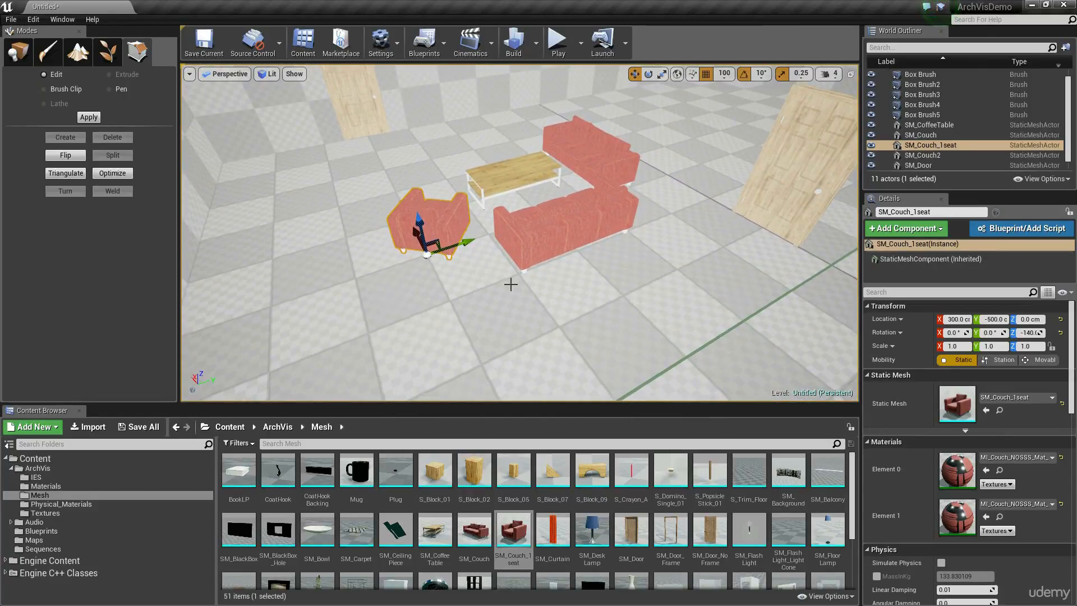
pyautogui.press('a')
pyautogui.moveTo(597, 290); pyautogui.dragTo(695, 291, button='right')
pyautogui.press('d')
pyautogui.moveTo(557, 299); pyautogui.dragTo(502, 306, button='right')
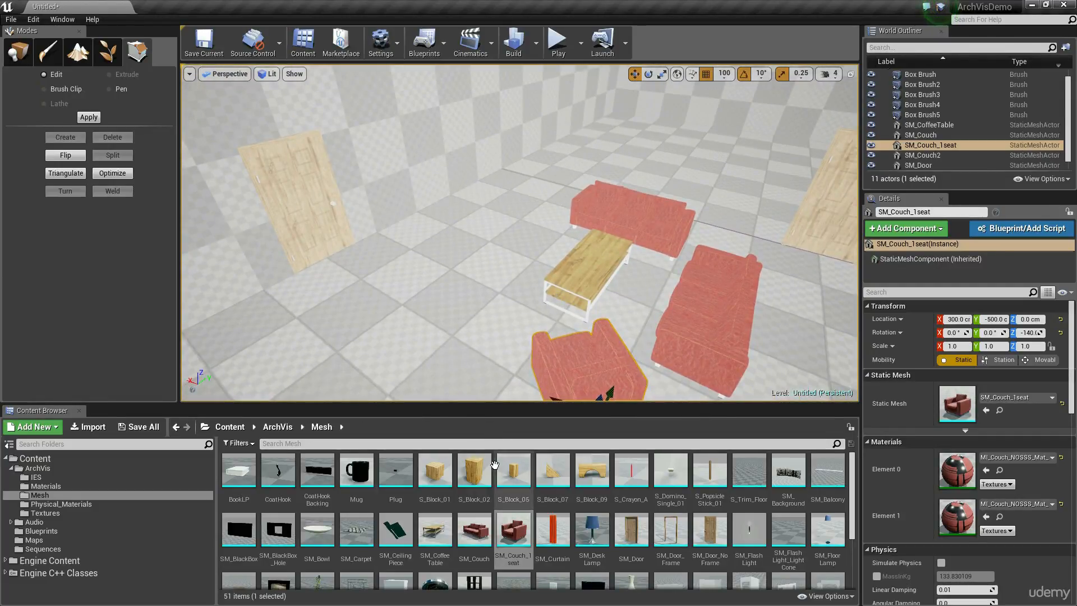
# Add the SM_TV mesh on the floor at X 700, Y -200 cm and rotate it -90° about Z.
pyautogui.moveTo(449, 282)
pyautogui.mouseDown(button='right')
pyautogui.moveTo(457, 232)
pyautogui.moveTo(423, 244)
pyautogui.moveTo(476, 289)
pyautogui.moveTo(453, 295)
pyautogui.mouseUp(button='right')
pyautogui.press('w')
pyautogui.scroll(-3, 519, 562)
pyautogui.scroll(1, 522, 565)
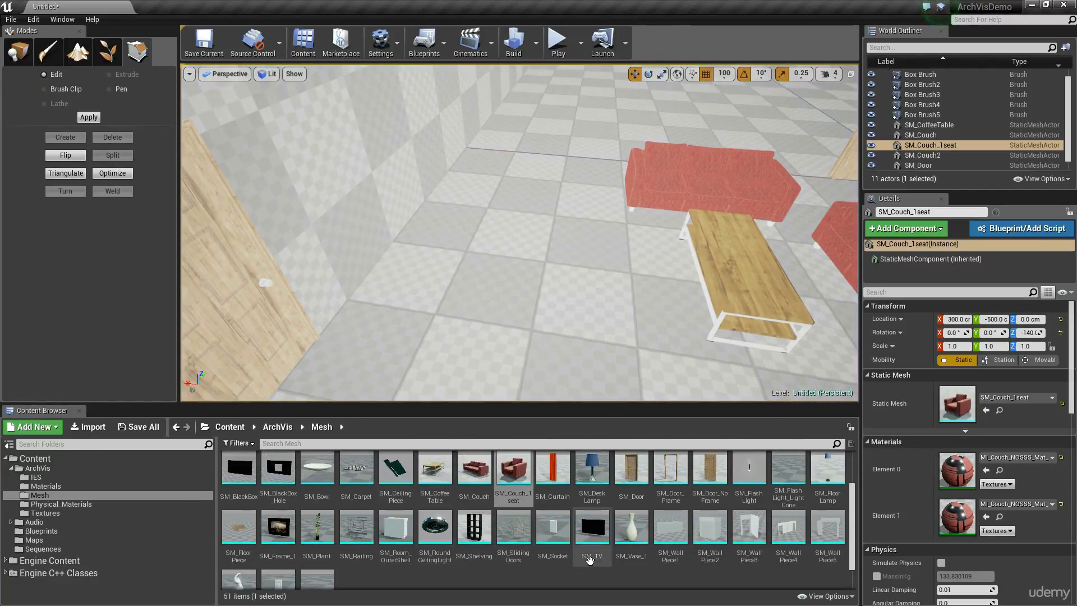
pyautogui.click(586, 539)
pyautogui.moveTo(587, 539); pyautogui.dragTo(456, 220)
pyautogui.press('f')
pyautogui.press('e')
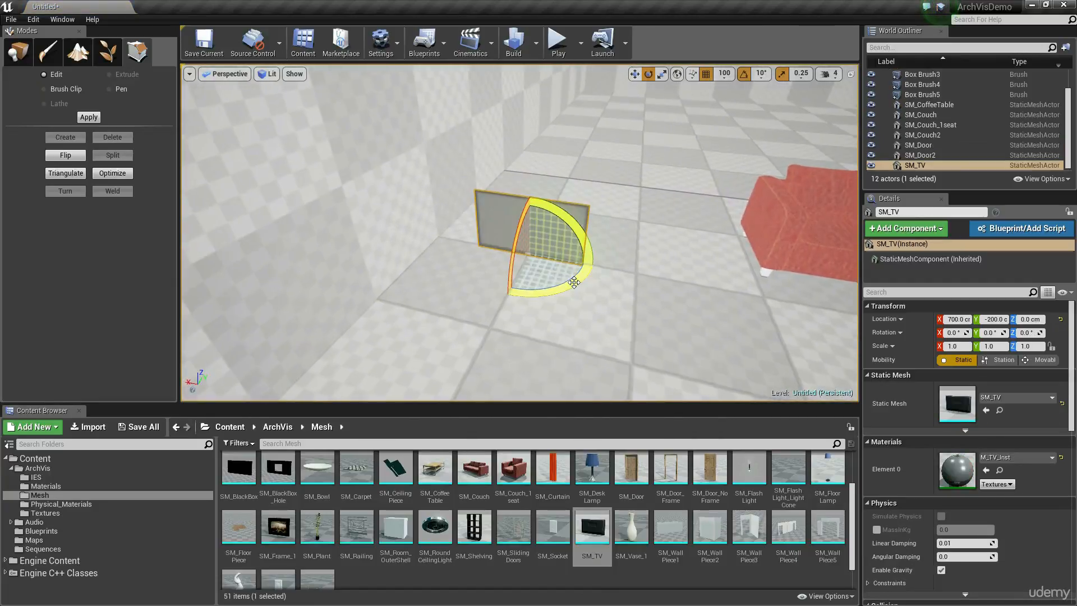
pyautogui.moveTo(550, 291); pyautogui.dragTo(508, 297)
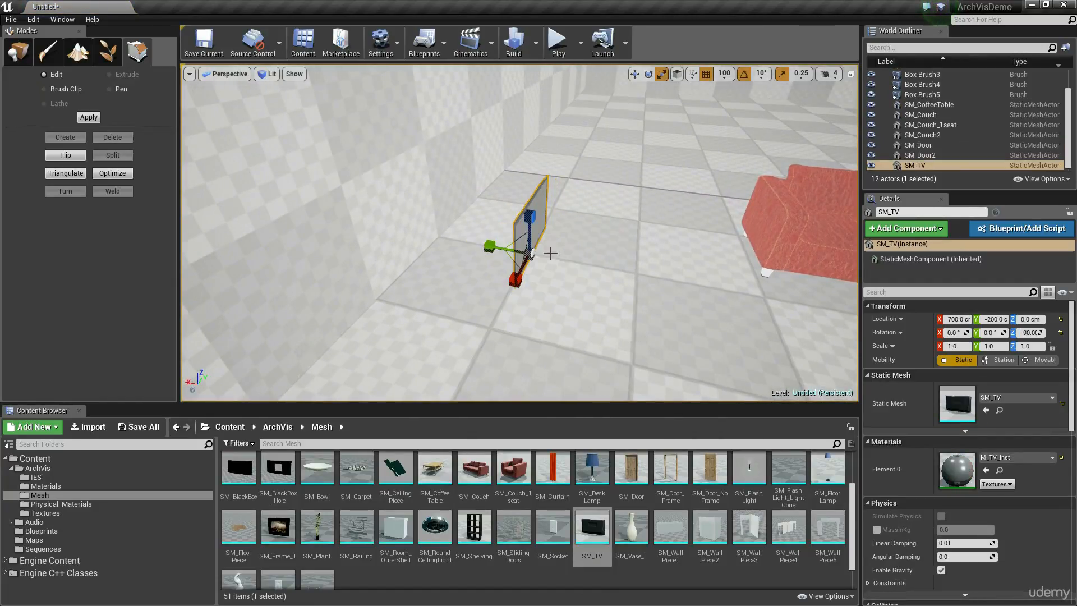
# Move SM_TV against the door wall at X 800, Y -300 cm and raise it to Z 100 cm.
pyautogui.moveTo(501, 246); pyautogui.dragTo(432, 235)
pyautogui.moveTo(432, 236); pyautogui.dragTo(292, 241, button='right')
pyautogui.moveTo(525, 255); pyautogui.dragTo(508, 245, button='right')
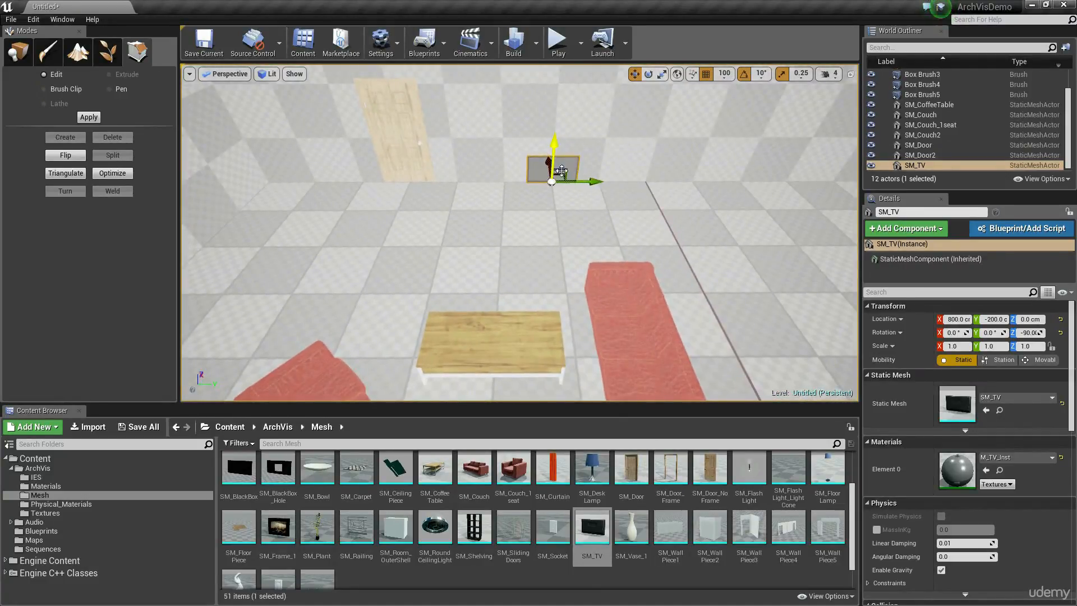
pyautogui.moveTo(561, 171); pyautogui.dragTo(376, 157, button='right')
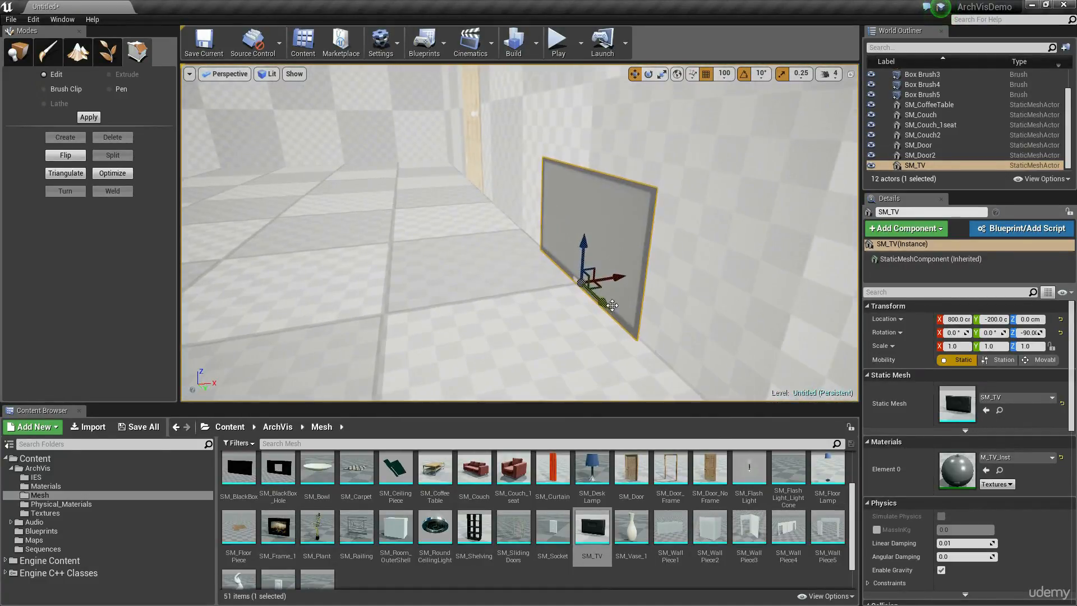
pyautogui.moveTo(578, 285); pyautogui.dragTo(515, 242)
pyautogui.moveTo(515, 243); pyautogui.dragTo(472, 188, button='right')
pyautogui.moveTo(578, 264); pyautogui.dragTo(524, 260)
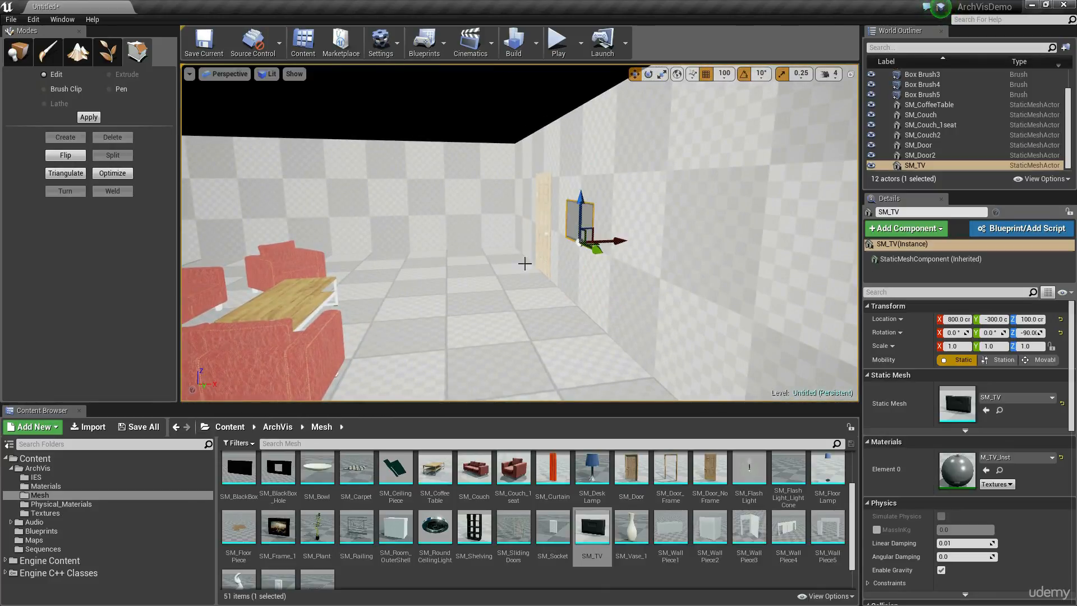
# Examine the doors, couches, armchair, coffee table and TV from above, selecting each piece in turn.
pyautogui.moveTo(524, 259); pyautogui.dragTo(528, 301, button='right')
pyautogui.click(595, 250)
pyautogui.click(306, 203)
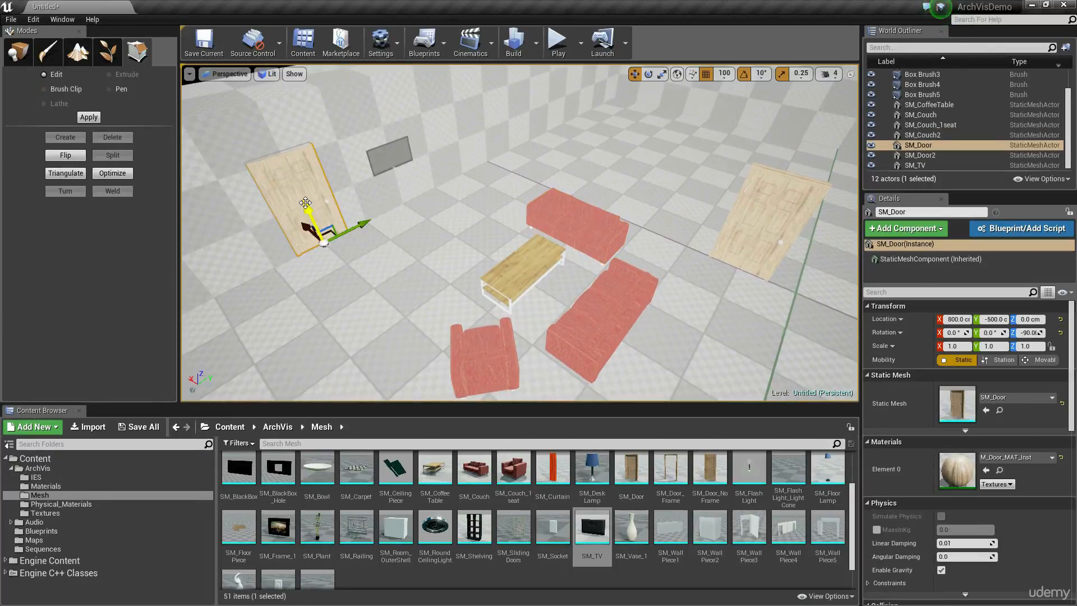
pyautogui.click(752, 223)
pyautogui.click(581, 224)
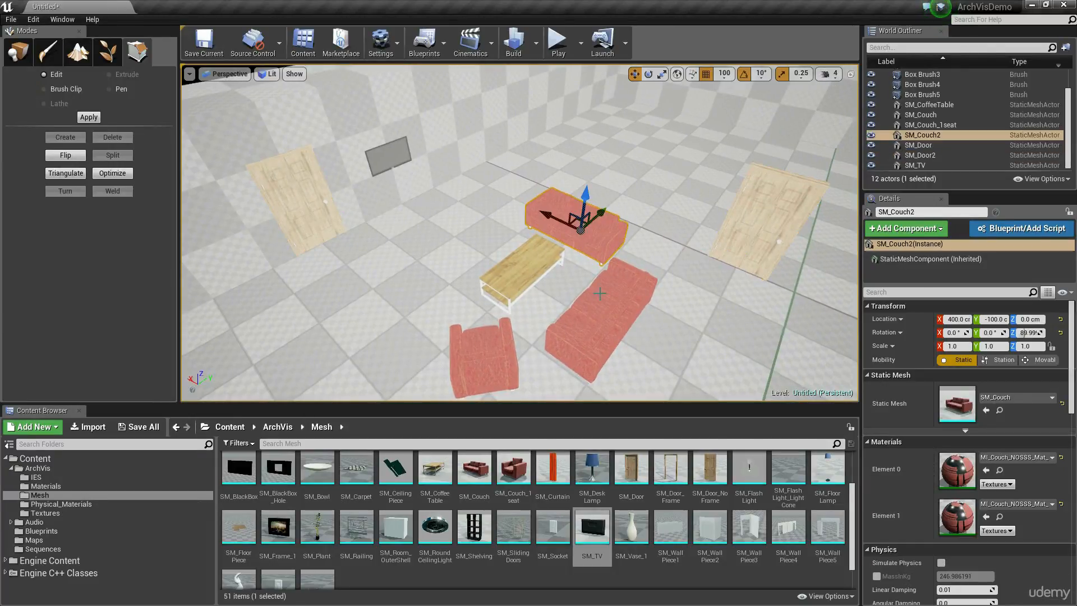
pyautogui.click(606, 324)
pyautogui.click(477, 371)
pyautogui.click(520, 263)
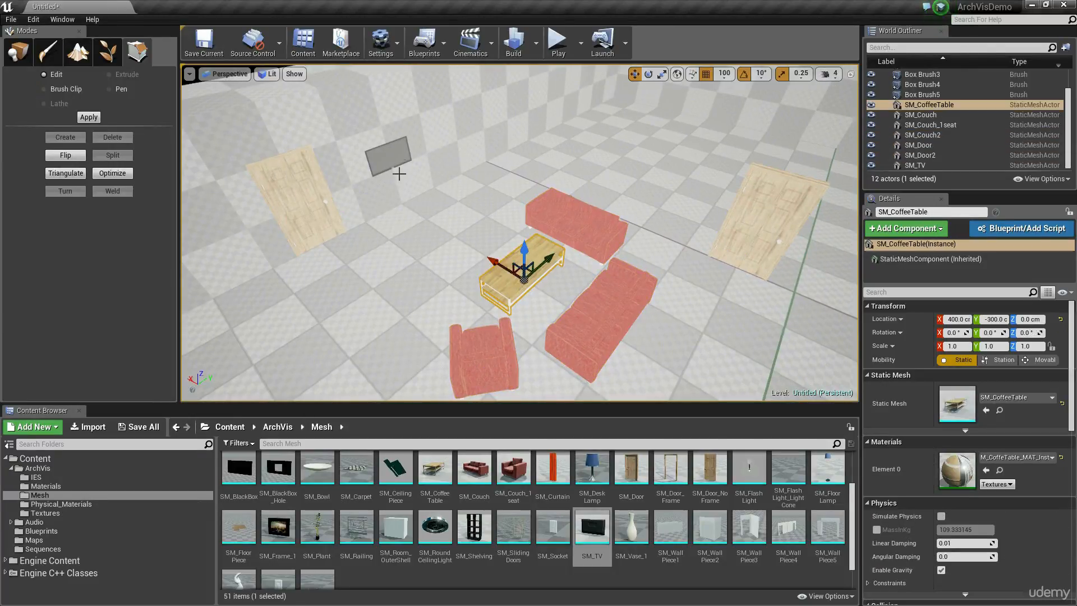
pyautogui.click(388, 156)
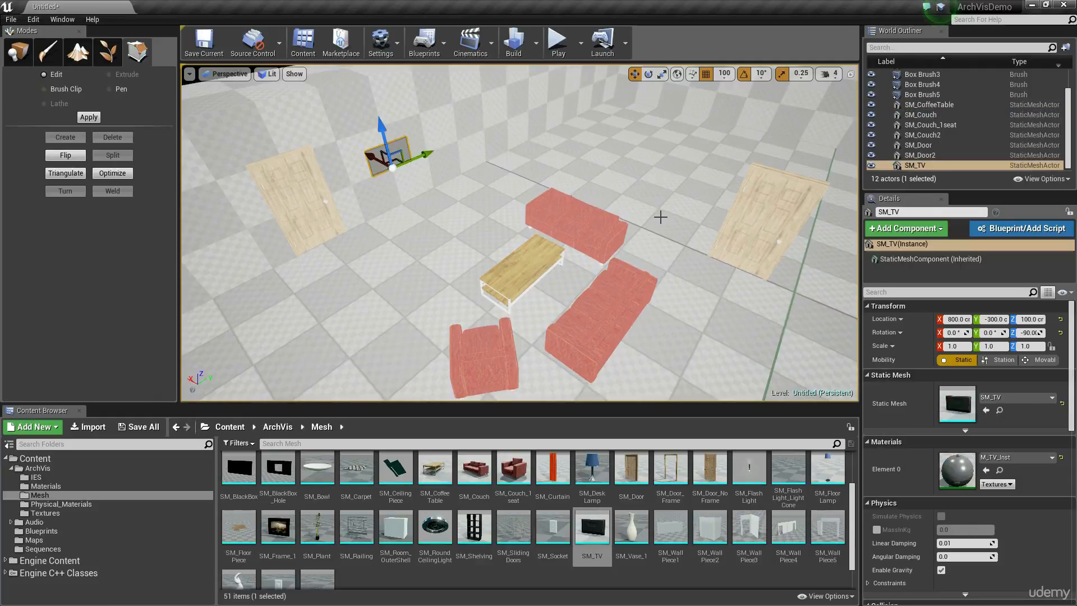
# Examine the room's floor plan in the Top wireframe view, checking the furniture spacing against the Box Brush4 wall.
pyautogui.click(261, 73)
pyautogui.click(232, 74)
pyautogui.click(249, 116)
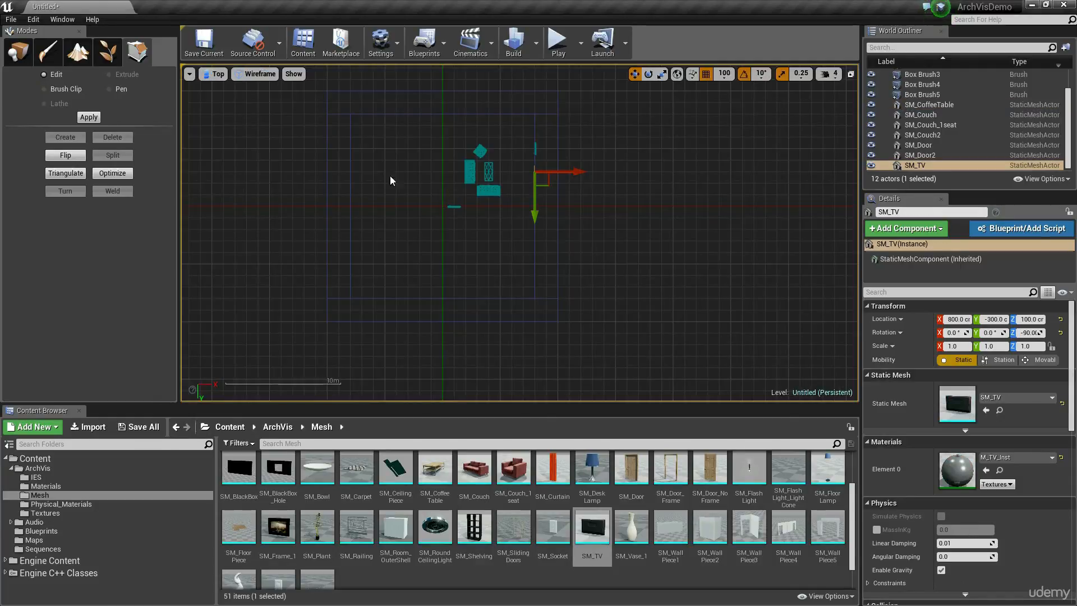
pyautogui.moveTo(442, 222); pyautogui.dragTo(442, 285, button='right')
pyautogui.scroll(3, 526, 234)
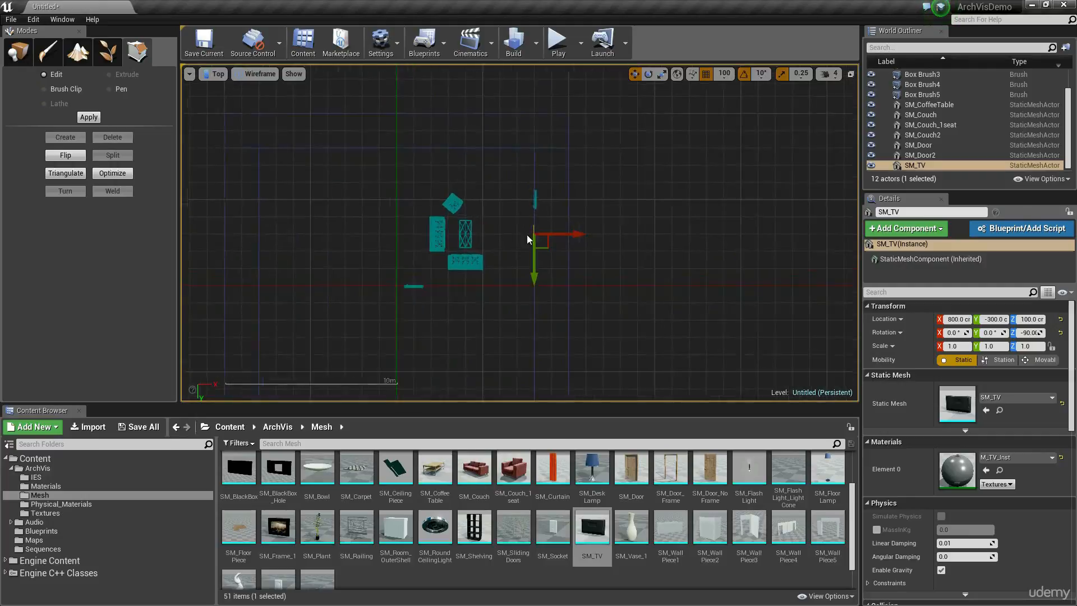
pyautogui.moveTo(495, 220); pyautogui.dragTo(493, 226, button='right')
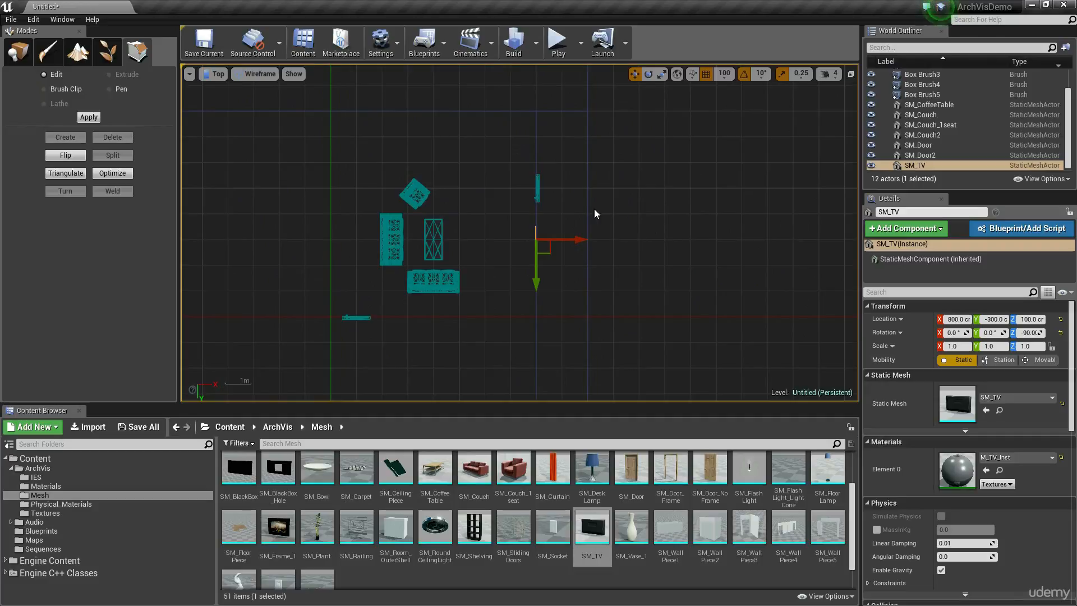
pyautogui.click(631, 192)
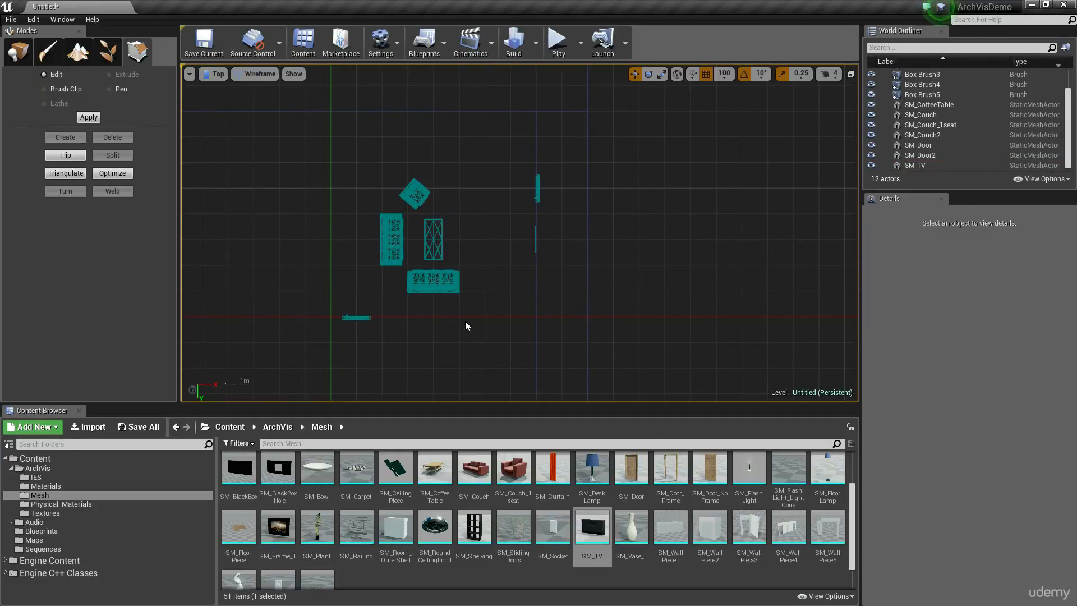
pyautogui.moveTo(471, 180); pyautogui.dragTo(364, 326)
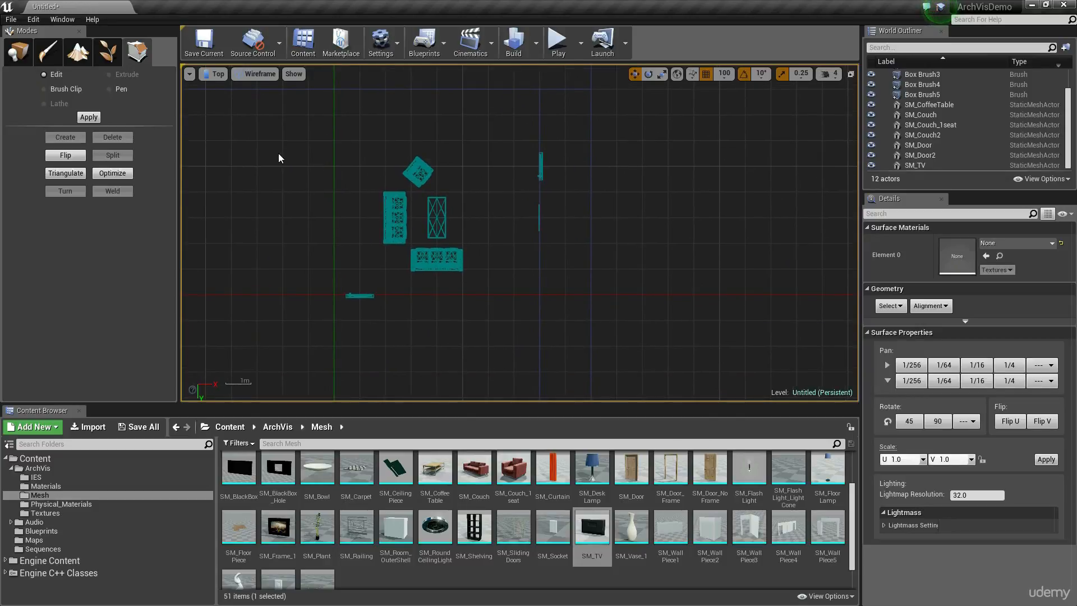
pyautogui.scroll(-6, 432, 152)
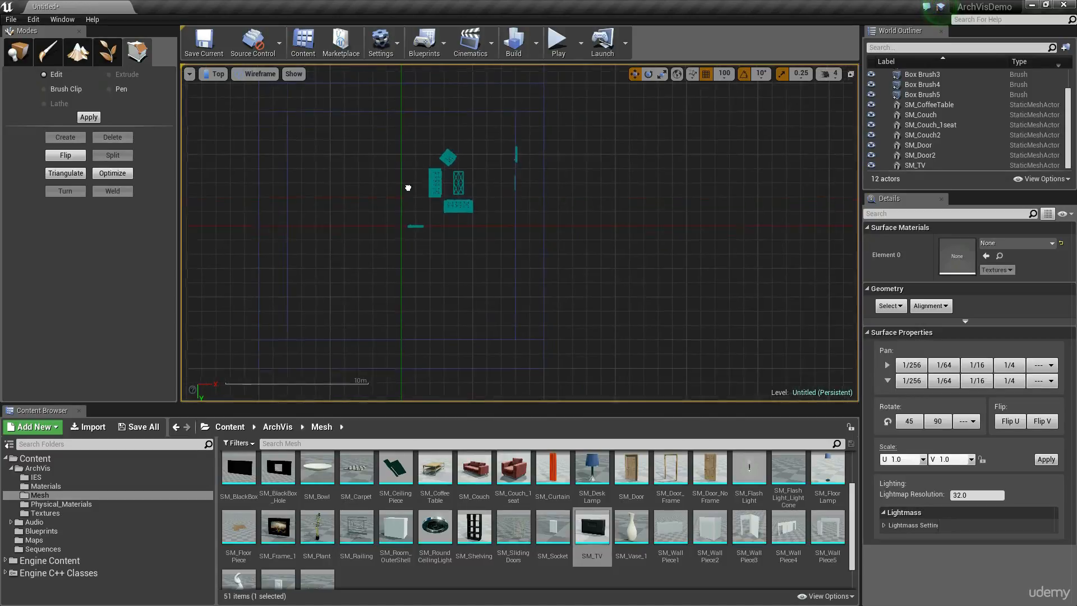
pyautogui.scroll(2, 275, 194)
pyautogui.click(291, 173)
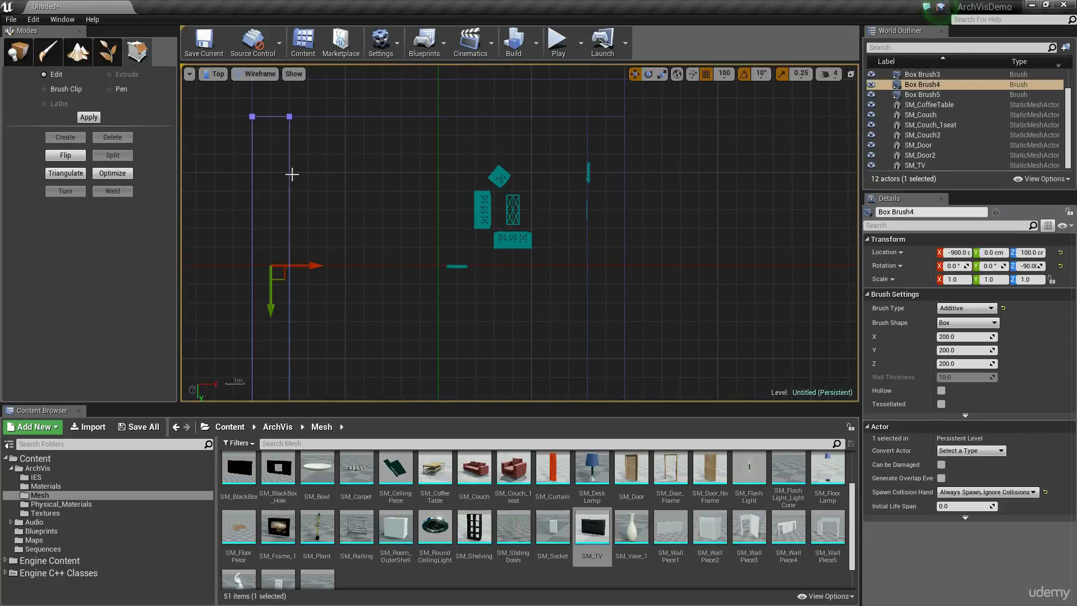
pyautogui.moveTo(290, 174); pyautogui.dragTo(330, 153, button='right')
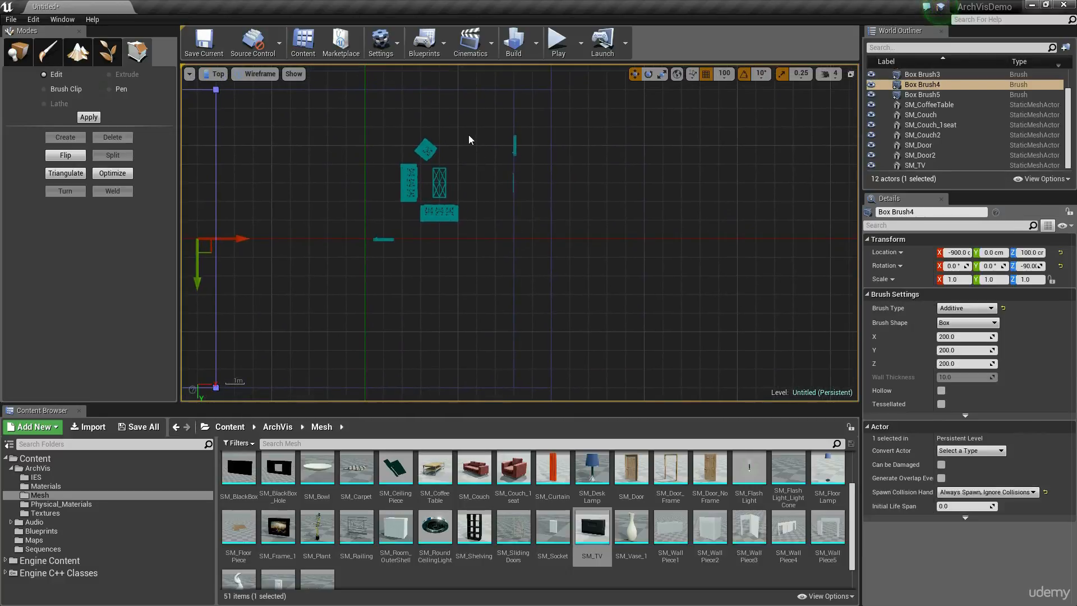
pyautogui.click(356, 250)
# Shift both couches, the armchair, the coffee table and SM_Door2 together 200 cm along positive X in the Top view.
pyautogui.click(18, 50)
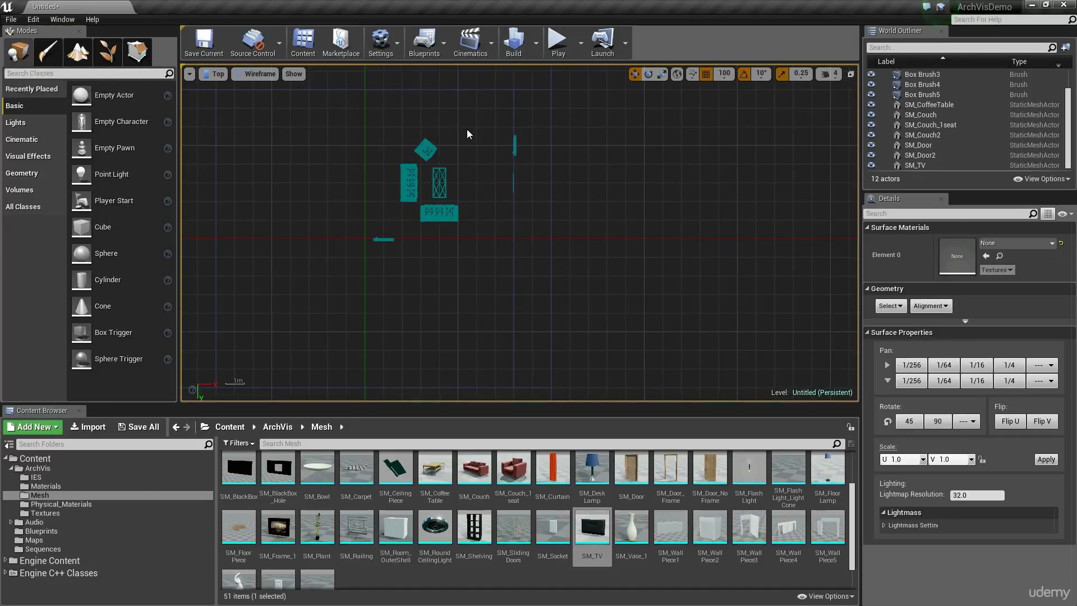
pyautogui.moveTo(341, 271); pyautogui.dragTo(341, 271)
pyautogui.scroll(2, 454, 157)
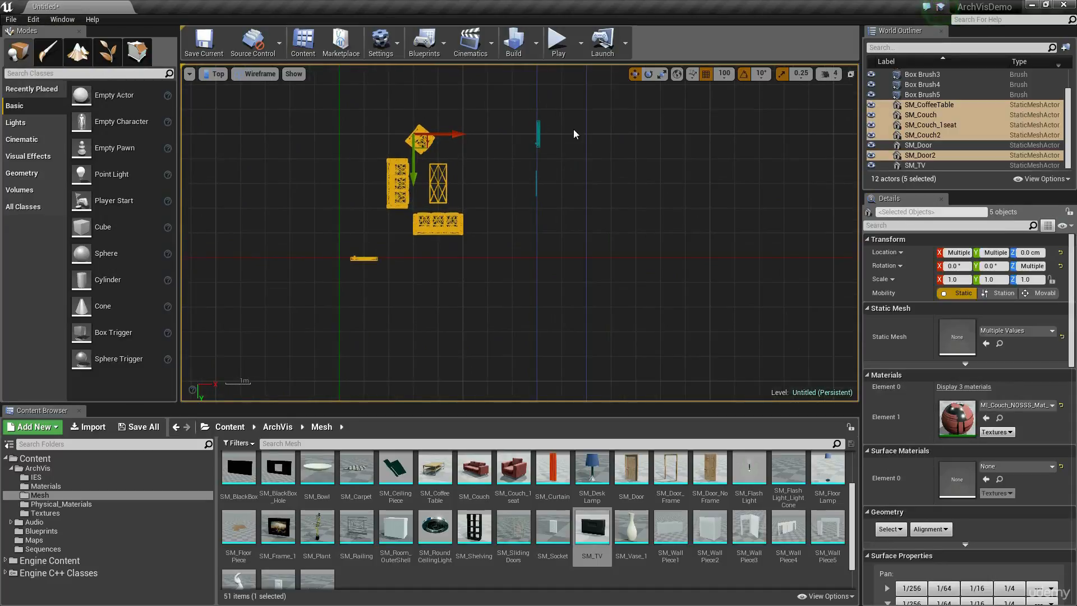
pyautogui.moveTo(458, 139); pyautogui.dragTo(510, 145)
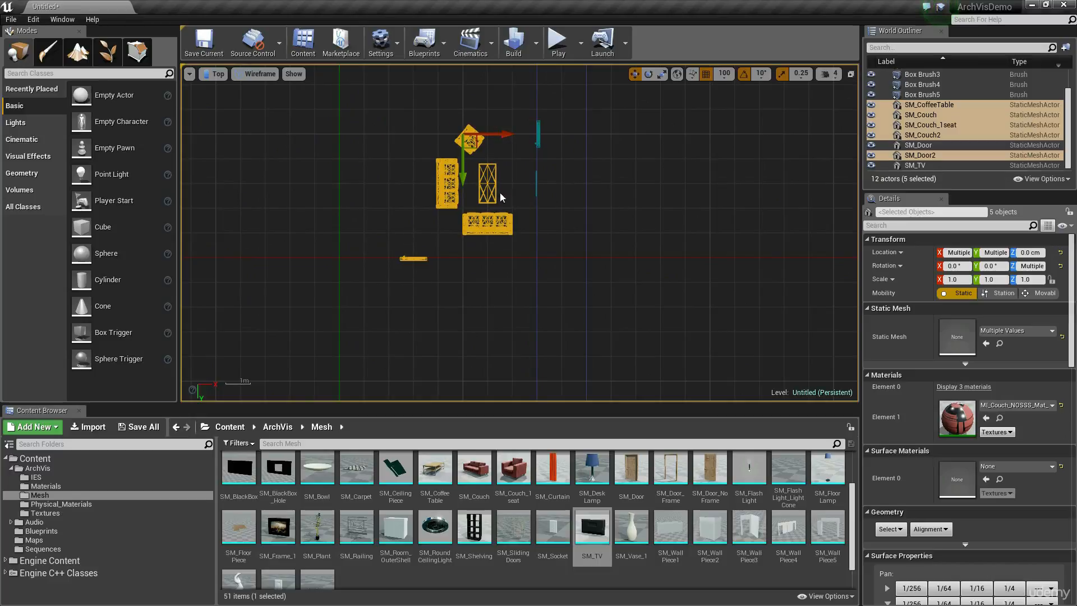
pyautogui.click(508, 173)
# In the Perspective view, select the couches, armchair, coffee table and SM_Door2 and move them back slightly from the TV wall along X.
pyautogui.click(216, 76)
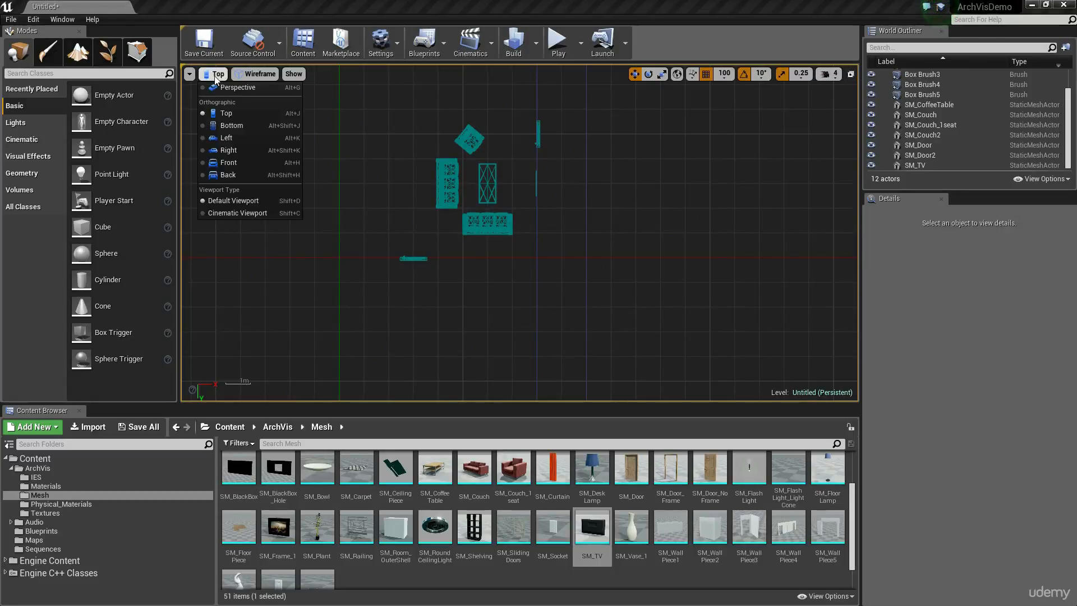
pyautogui.click(224, 89)
pyautogui.press('w')
pyautogui.moveTo(538, 213); pyautogui.dragTo(601, 185, button='right')
pyautogui.press('a')
pyautogui.press('s')
pyautogui.press('w')
pyautogui.press('s')
pyautogui.press('w')
pyautogui.press('s')
pyautogui.click(603, 181)
pyautogui.keyDown('ctrl'); pyautogui.click(538, 289); pyautogui.keyUp('ctrl')
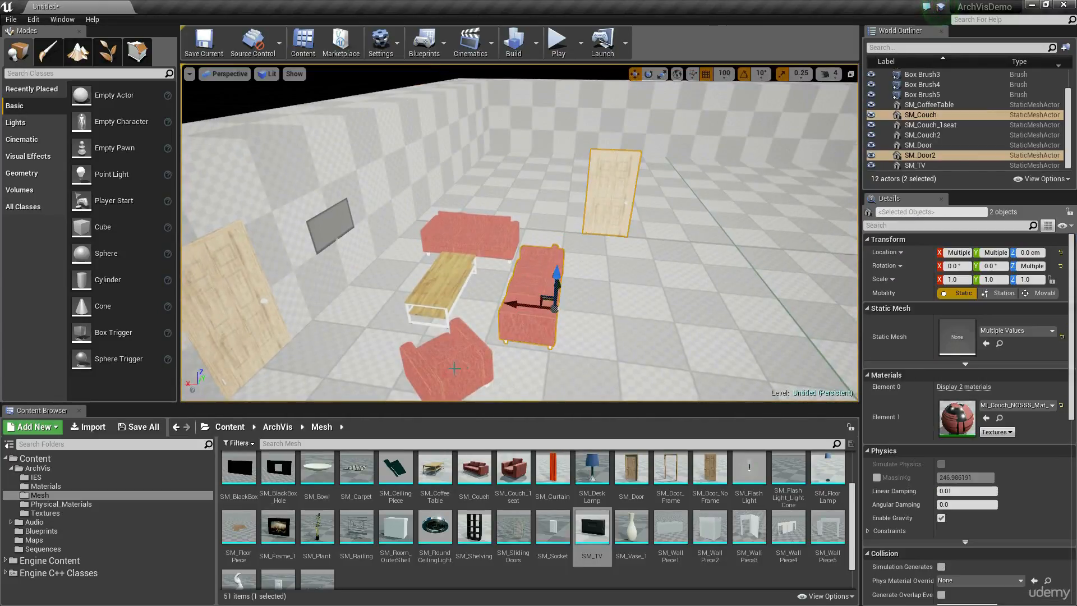
pyautogui.keyDown('ctrl'); pyautogui.click(447, 360); pyautogui.keyUp('ctrl')
pyautogui.keyDown('ctrl'); pyautogui.click(432, 289); pyautogui.keyUp('ctrl')
pyautogui.keyDown('ctrl'); pyautogui.click(456, 247); pyautogui.keyUp('ctrl')
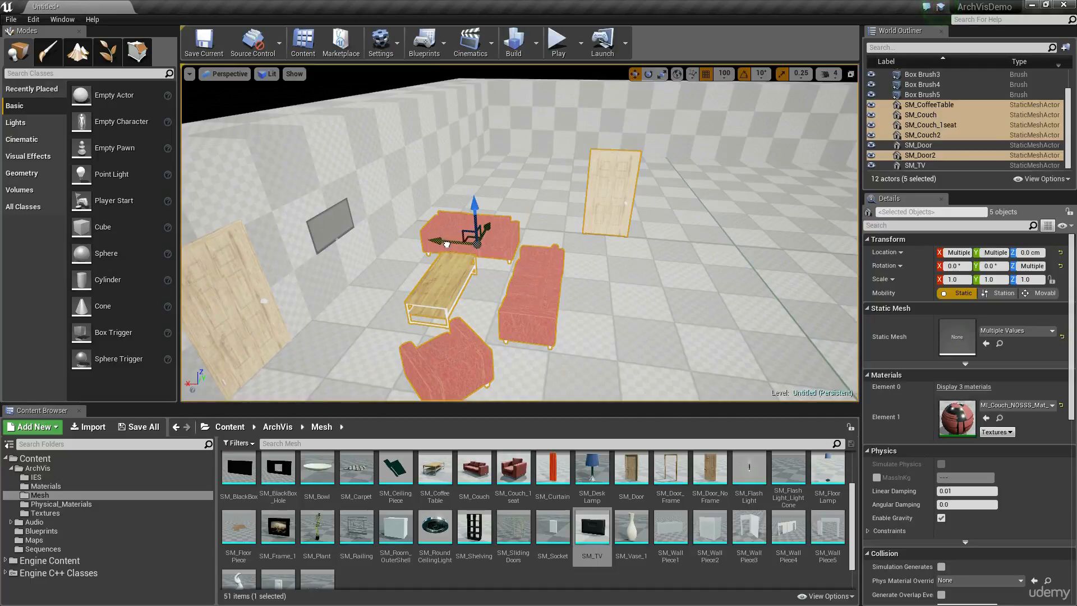
pyautogui.moveTo(446, 244); pyautogui.dragTo(471, 252)
pyautogui.moveTo(470, 253)
pyautogui.mouseDown(button='right')
pyautogui.moveTo(486, 268)
pyautogui.moveTo(461, 254)
pyautogui.moveTo(437, 261)
pyautogui.moveTo(483, 264)
pyautogui.moveTo(433, 269)
pyautogui.moveTo(465, 264)
pyautogui.mouseUp(button='right')
# Move the Box Brush4 wall inward to X -100 cm, behind the seating area.
pyautogui.press('w')
pyautogui.press('d')
pyautogui.press('w')
pyautogui.press('s')
pyautogui.press('s')
pyautogui.press('d')
pyautogui.click(728, 162)
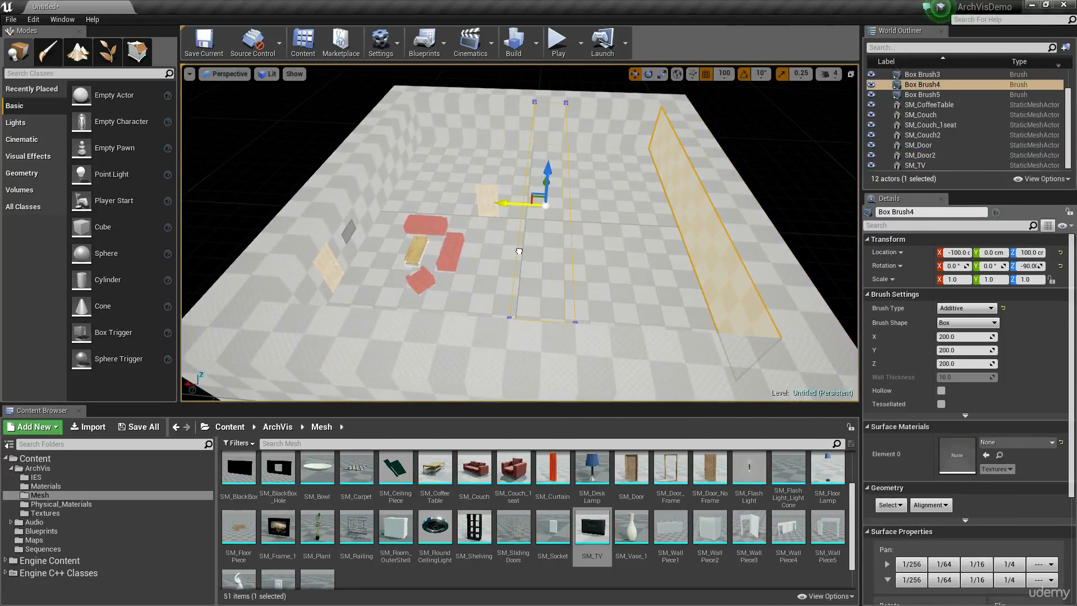
pyautogui.moveTo(518, 250); pyautogui.dragTo(519, 252)
# Move the Box Brush3 wall inward to Y 100 cm.
pyautogui.moveTo(536, 189); pyautogui.dragTo(528, 203, button='right')
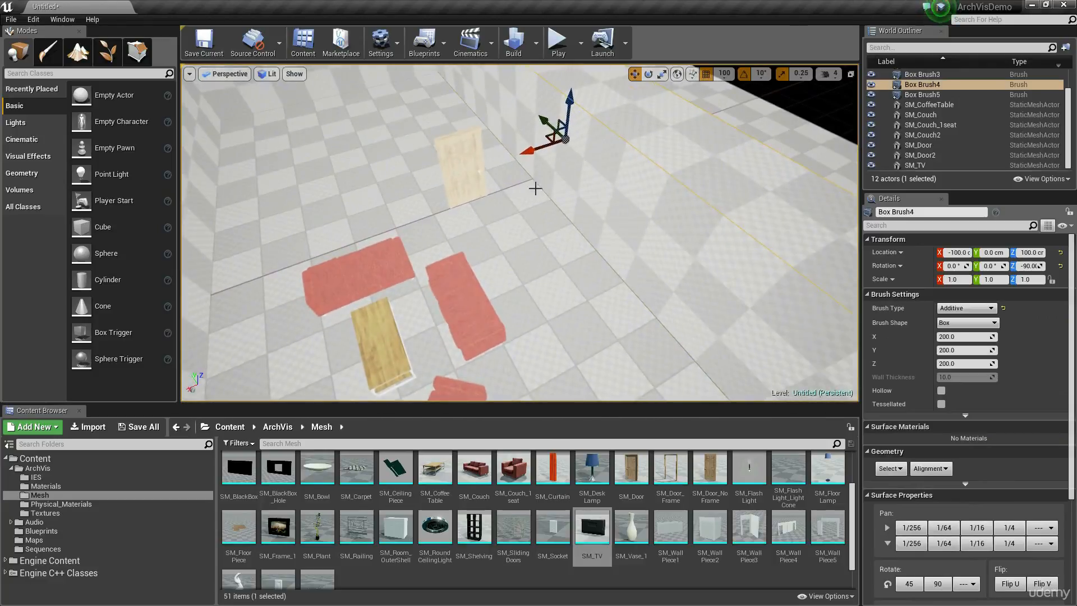
pyautogui.moveTo(573, 297); pyautogui.dragTo(671, 214, button='right')
pyautogui.click(671, 213)
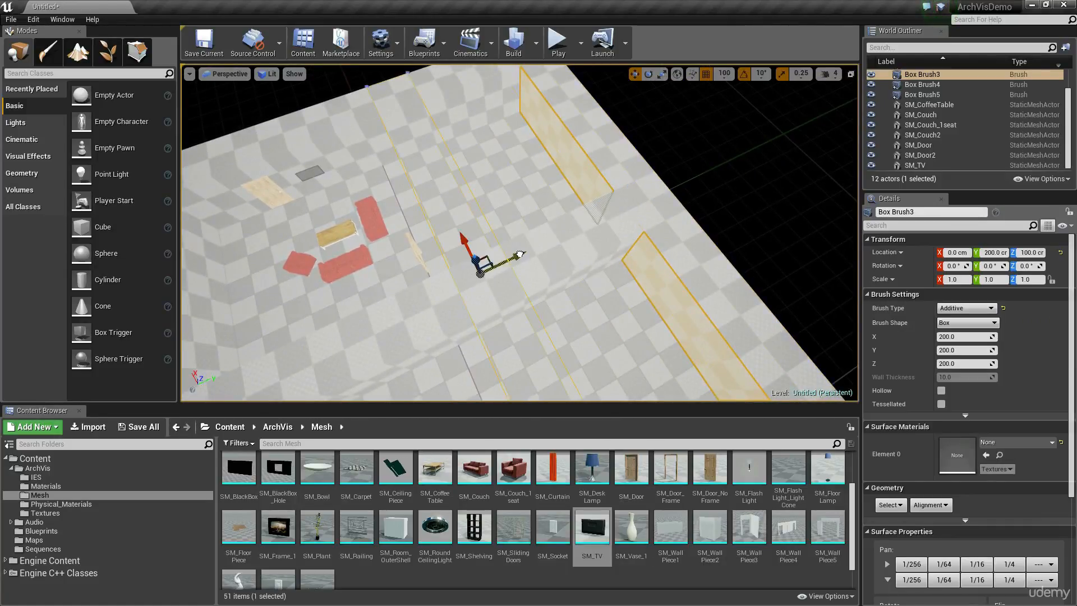
pyautogui.moveTo(505, 264); pyautogui.dragTo(505, 263)
pyautogui.moveTo(505, 263)
pyautogui.mouseDown(button='right')
pyautogui.moveTo(612, 253)
pyautogui.moveTo(620, 247)
pyautogui.moveTo(597, 232)
pyautogui.moveTo(645, 232)
pyautogui.mouseUp(button='right')
# In Geometry Editing mode, pull in the protruding end face of the Box Brush3 wall so it ends at the Box Brush4 wall.
pyautogui.click(140, 53)
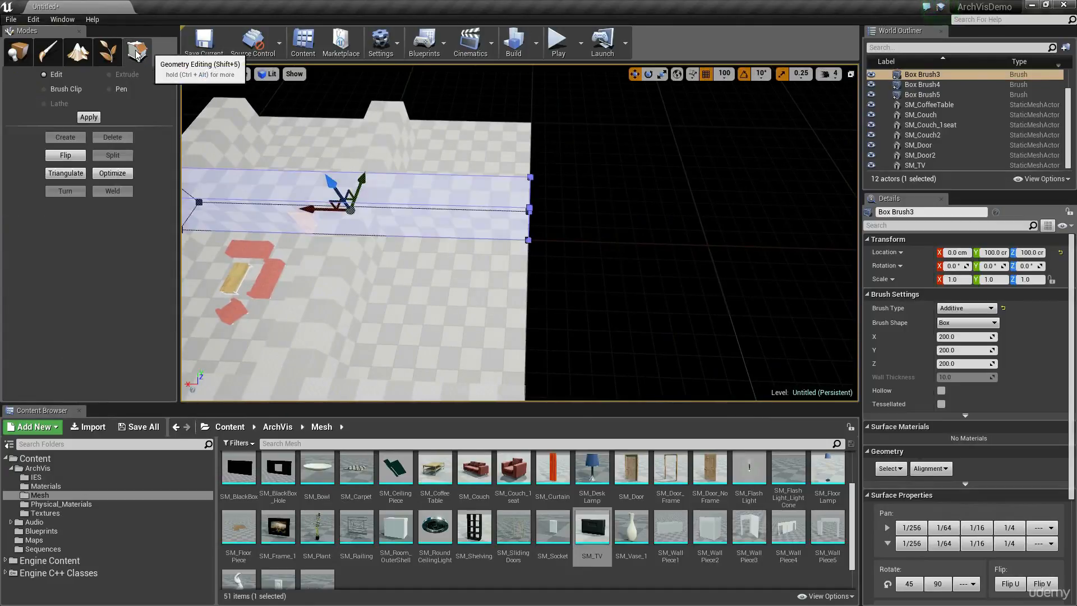
pyautogui.moveTo(393, 224)
pyautogui.mouseDown(button='right')
pyautogui.moveTo(348, 227)
pyautogui.moveTo(642, 228)
pyautogui.mouseUp(button='right')
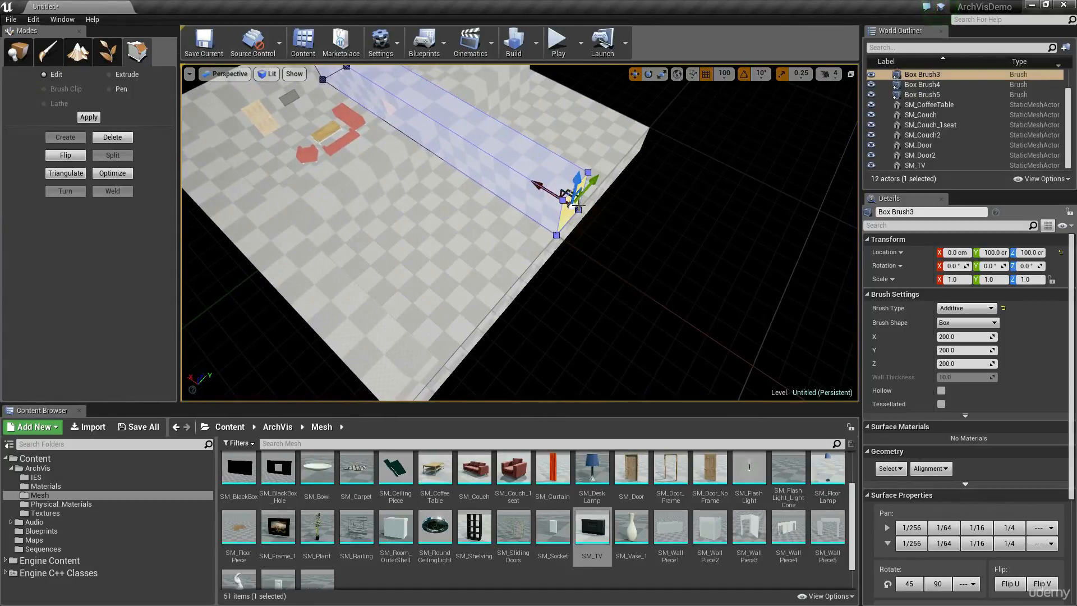
pyautogui.moveTo(572, 203)
pyautogui.mouseDown(button='right')
pyautogui.moveTo(561, 196)
pyautogui.moveTo(679, 212)
pyautogui.mouseUp(button='right')
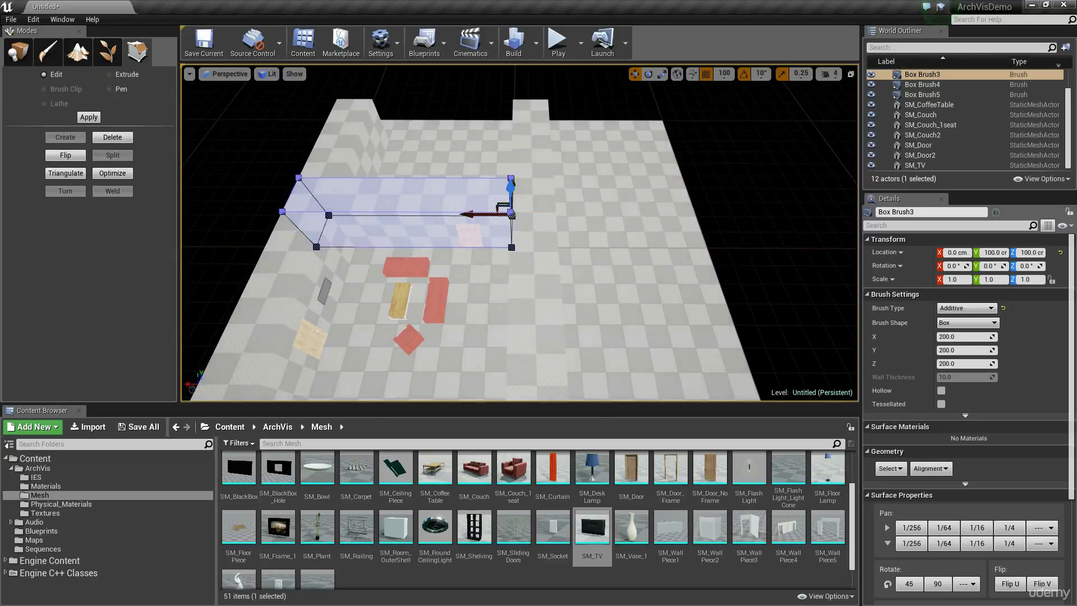
# Shorten the Box Brush2 wall by pulling its protruding end face in to the outer side of the Box Brush4 wall.
pyautogui.moveTo(679, 211); pyautogui.dragTo(476, 213, button='right')
pyautogui.click(679, 146)
pyautogui.moveTo(679, 146)
pyautogui.mouseDown(button='right')
pyautogui.moveTo(645, 129)
pyautogui.moveTo(695, 140)
pyautogui.moveTo(486, 137)
pyautogui.mouseUp(button='right')
pyautogui.click(573, 140)
pyautogui.moveTo(572, 140); pyautogui.dragTo(713, 179, button='right')
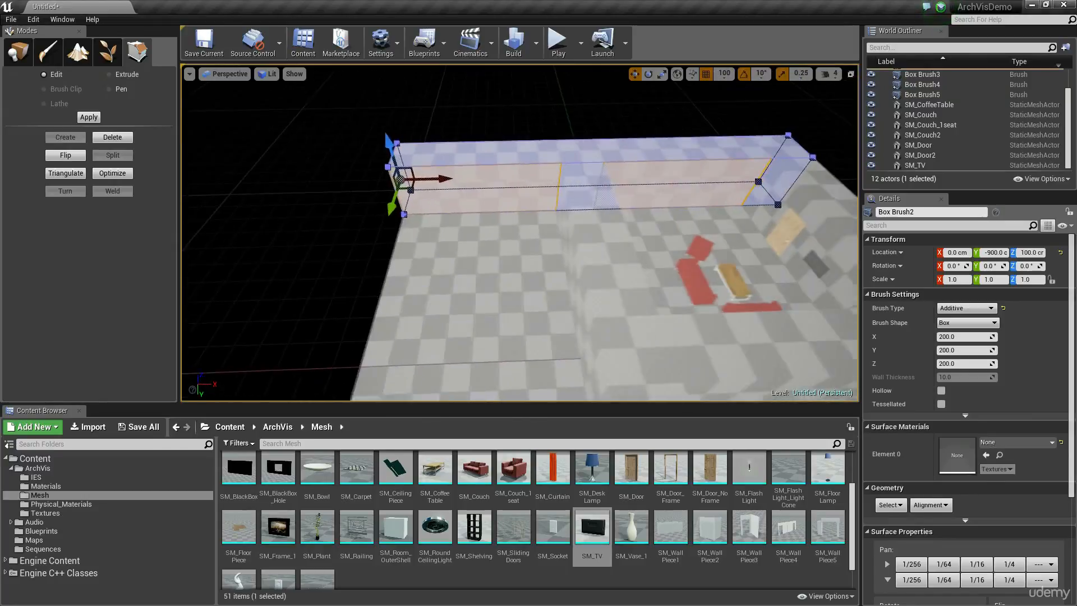
pyautogui.moveTo(428, 179); pyautogui.dragTo(439, 180, button='right')
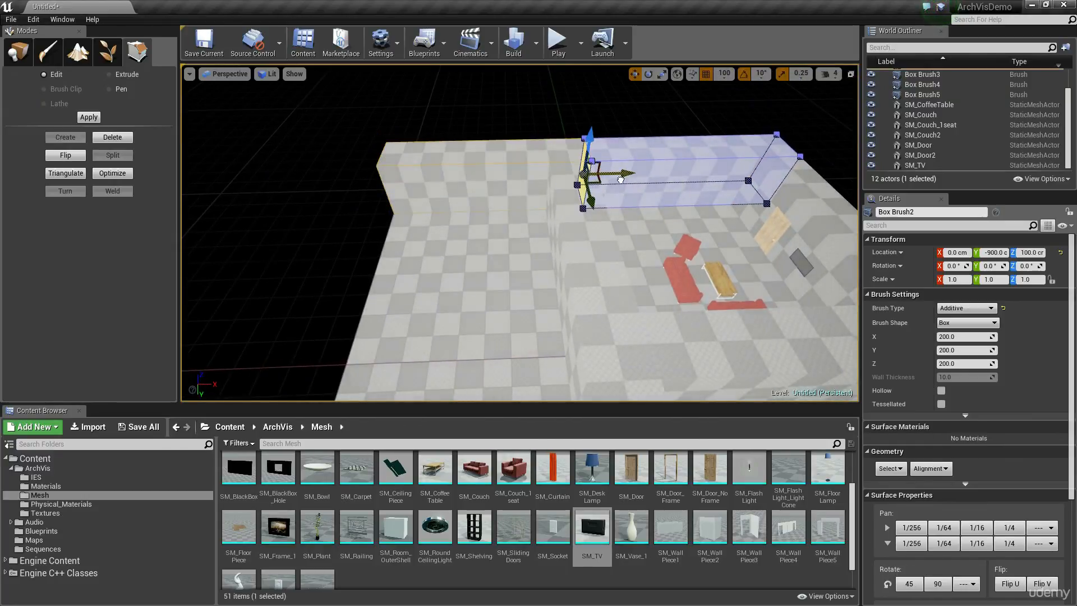
pyautogui.moveTo(577, 176); pyautogui.dragTo(576, 175)
pyautogui.click(608, 121)
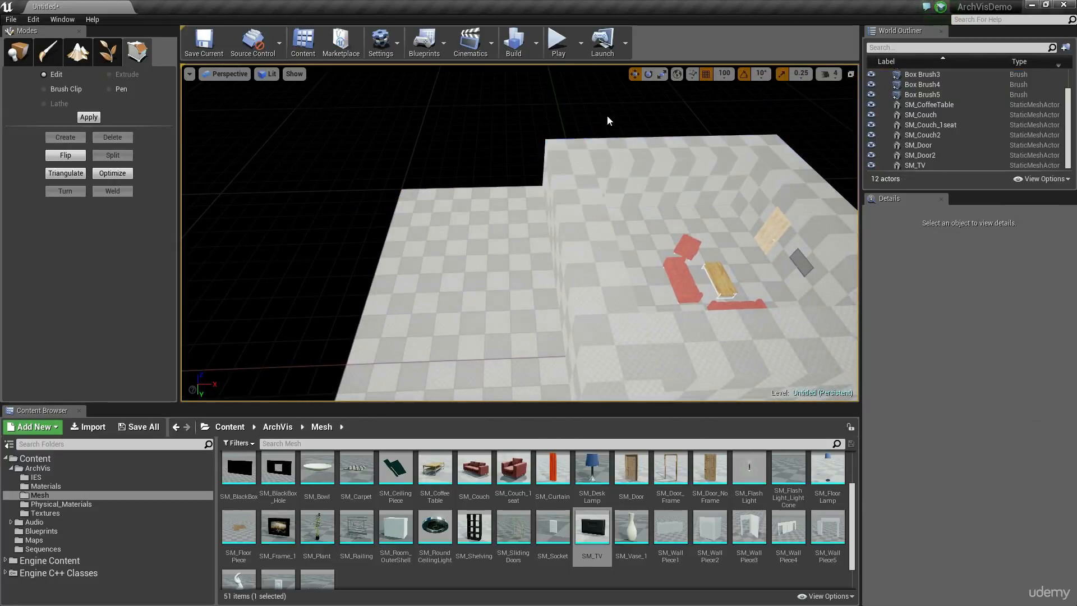
# Trim the floor brush by moving its side face in to the outer side of the Box Brush4 wall.
pyautogui.click(495, 219)
pyautogui.moveTo(495, 218)
pyautogui.mouseDown(button='right')
pyautogui.moveTo(611, 236)
pyautogui.moveTo(499, 231)
pyautogui.moveTo(606, 238)
pyautogui.moveTo(678, 230)
pyautogui.mouseUp(button='right')
pyautogui.click(498, 264)
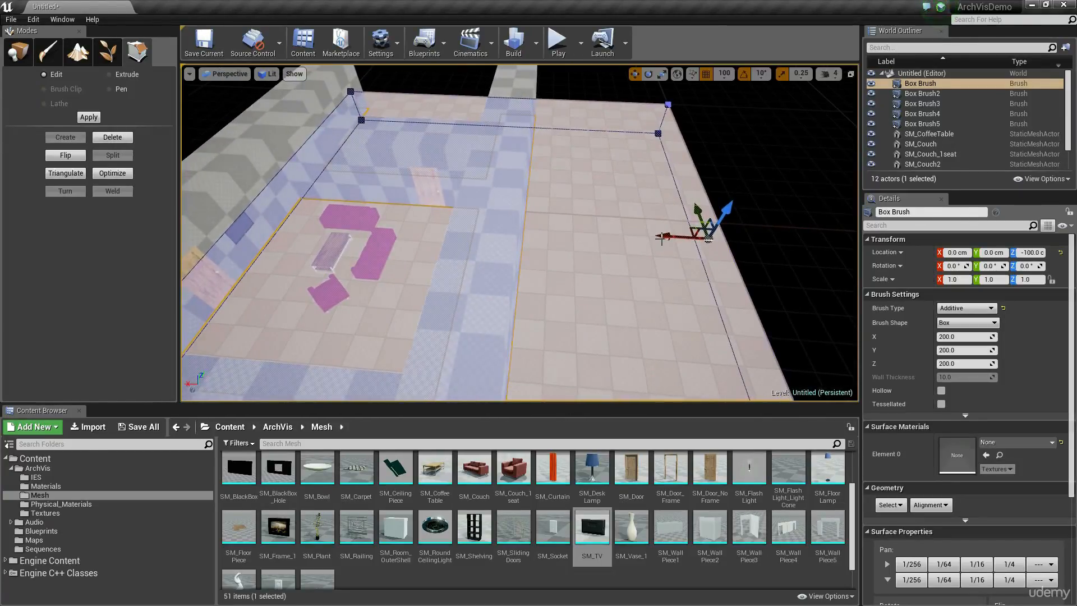
pyautogui.moveTo(497, 247); pyautogui.dragTo(498, 247)
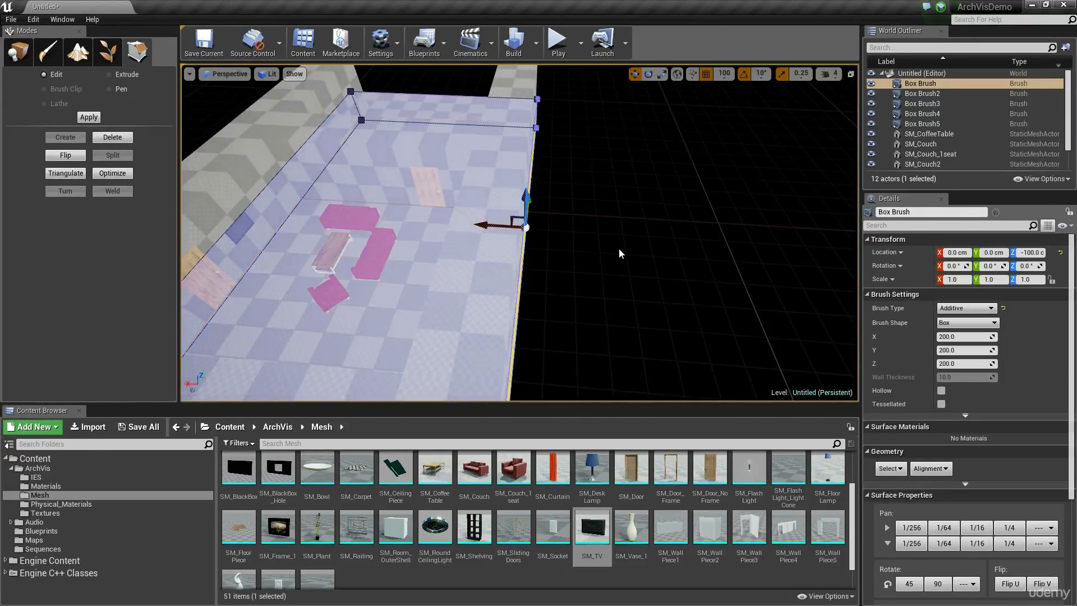
pyautogui.moveTo(620, 252)
pyautogui.mouseDown(button='right')
pyautogui.moveTo(443, 252)
pyautogui.moveTo(511, 252)
pyautogui.moveTo(486, 250)
pyautogui.mouseUp(button='right')
# Shorten the Box Brush4 wall by pulling in its end face that extends past the Box Brush3 wall.
pyautogui.click(533, 286)
pyautogui.moveTo(534, 287)
pyautogui.mouseDown(button='right')
pyautogui.moveTo(541, 306)
pyautogui.moveTo(605, 264)
pyautogui.mouseUp(button='right')
pyautogui.click(527, 285)
pyautogui.click(528, 285)
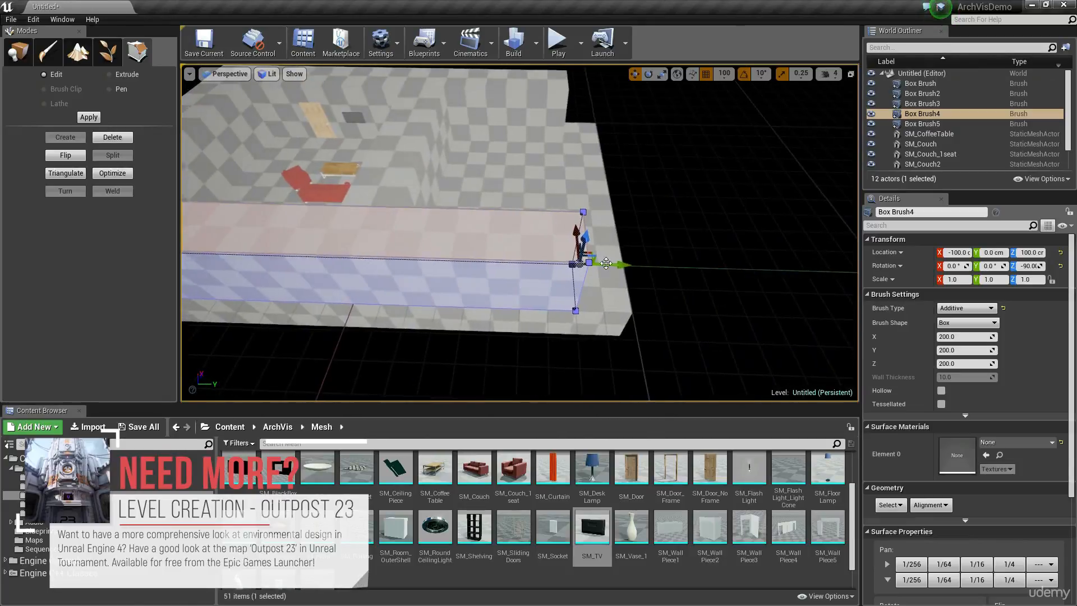
pyautogui.moveTo(456, 275); pyautogui.dragTo(457, 275)
# Shorten the Box Brush5 wall by pulling in its end face that extends past the Box Brush3 wall.
pyautogui.click(578, 245)
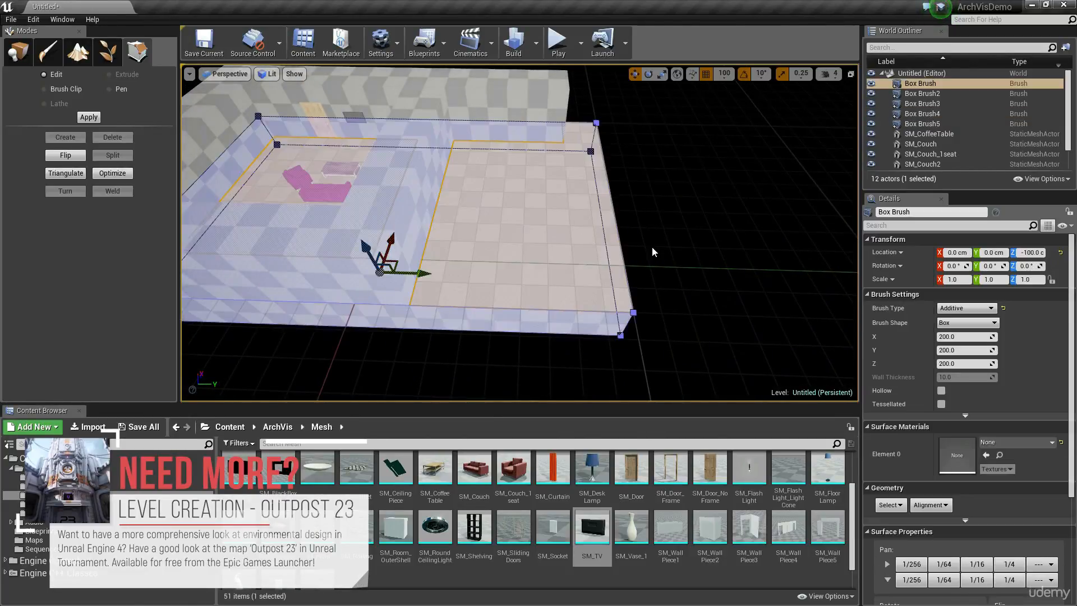
pyautogui.moveTo(652, 251)
pyautogui.mouseDown(button='right')
pyautogui.moveTo(622, 202)
pyautogui.moveTo(605, 131)
pyautogui.moveTo(649, 140)
pyautogui.mouseUp(button='right')
pyautogui.click(568, 129)
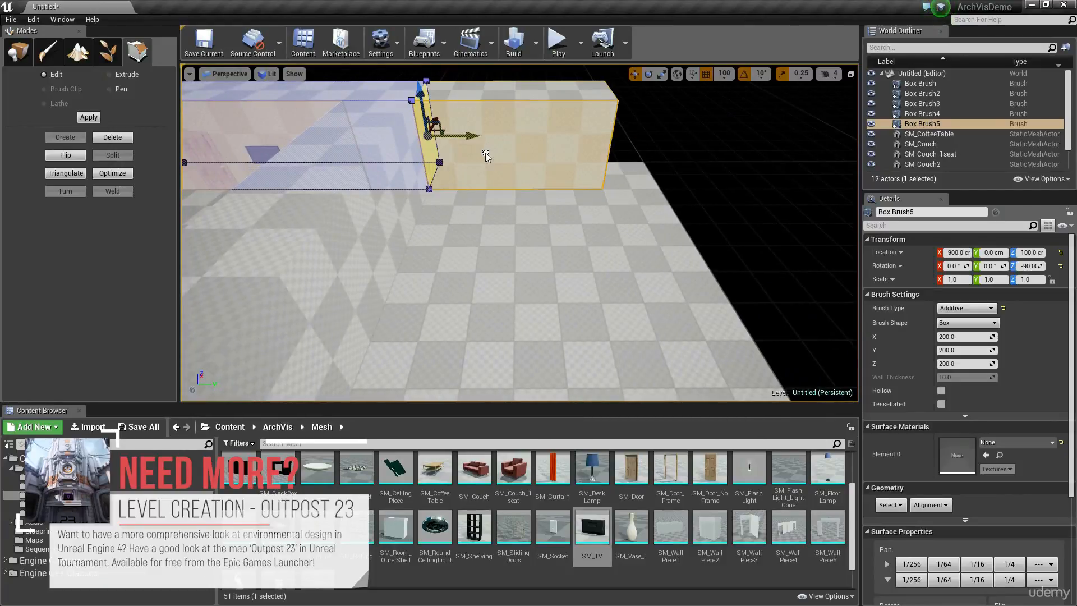
pyautogui.moveTo(487, 156)
pyautogui.mouseDown(button='right')
pyautogui.moveTo(494, 207)
pyautogui.moveTo(459, 219)
pyautogui.mouseUp(button='right')
pyautogui.click(653, 260)
pyautogui.click(662, 283)
pyautogui.moveTo(662, 284)
pyautogui.mouseDown(button='right')
pyautogui.moveTo(687, 301)
pyautogui.moveTo(728, 250)
pyautogui.mouseUp(button='right')
# Examine the scale of the smaller room, its seating group, doors and TV from several interior angles.
pyautogui.moveTo(829, 253); pyautogui.dragTo(606, 269)
pyautogui.moveTo(646, 261)
pyautogui.mouseDown(button='right')
pyautogui.moveTo(699, 259)
pyautogui.moveTo(583, 247)
pyautogui.moveTo(695, 249)
pyautogui.moveTo(622, 244)
pyautogui.moveTo(549, 211)
pyautogui.moveTo(740, 303)
pyautogui.moveTo(720, 308)
pyautogui.mouseUp(button='right')
pyautogui.click(647, 261)
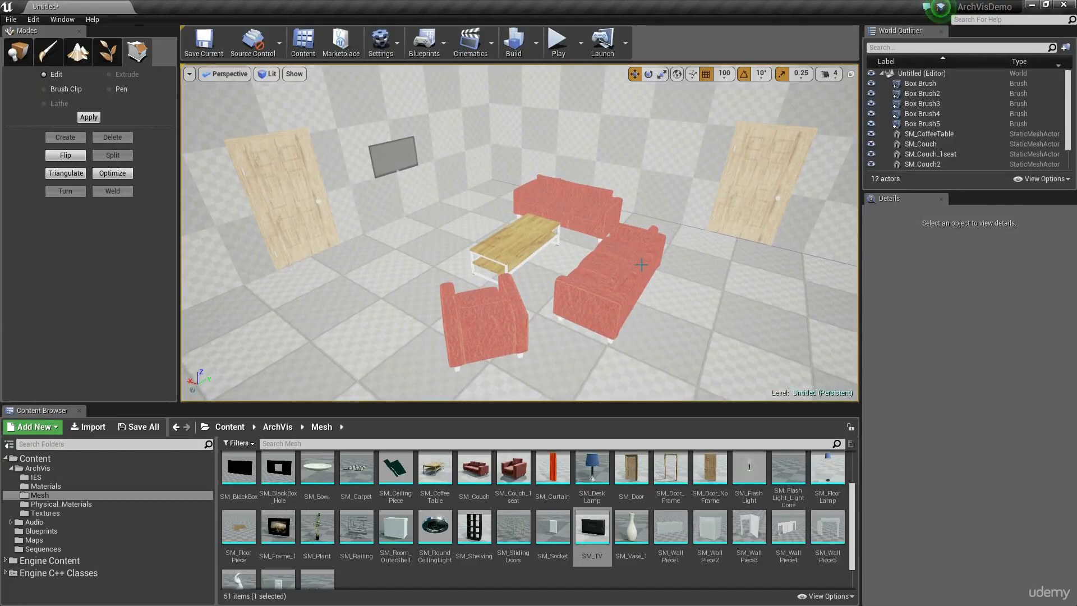
pyautogui.moveTo(634, 202); pyautogui.dragTo(432, 177, button='right')
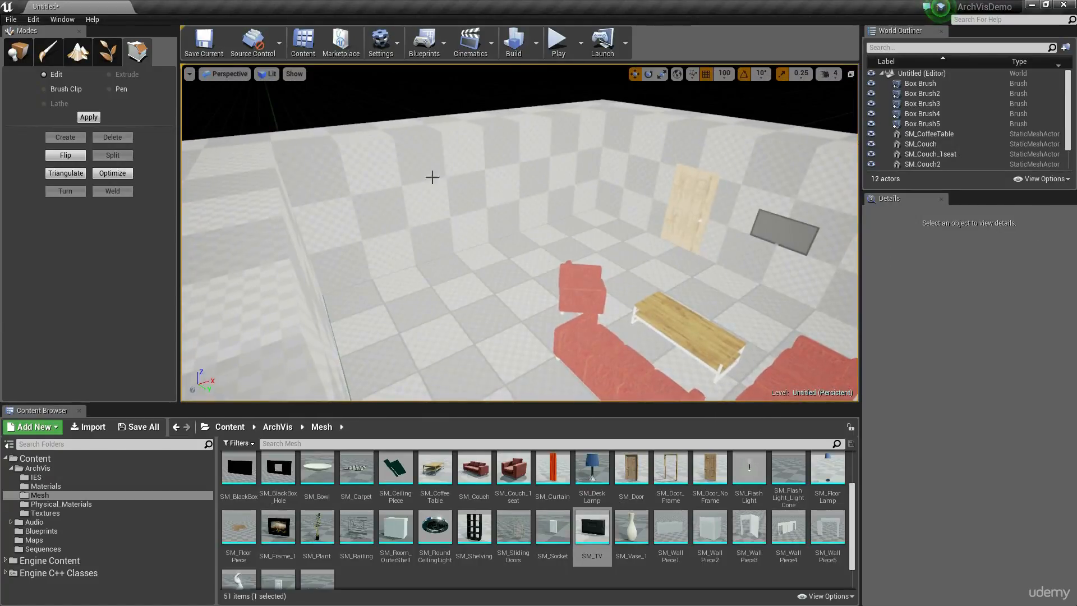
pyautogui.moveTo(506, 214); pyautogui.dragTo(707, 218, button='right')
pyautogui.moveTo(519, 232); pyautogui.dragTo(448, 193, button='right')
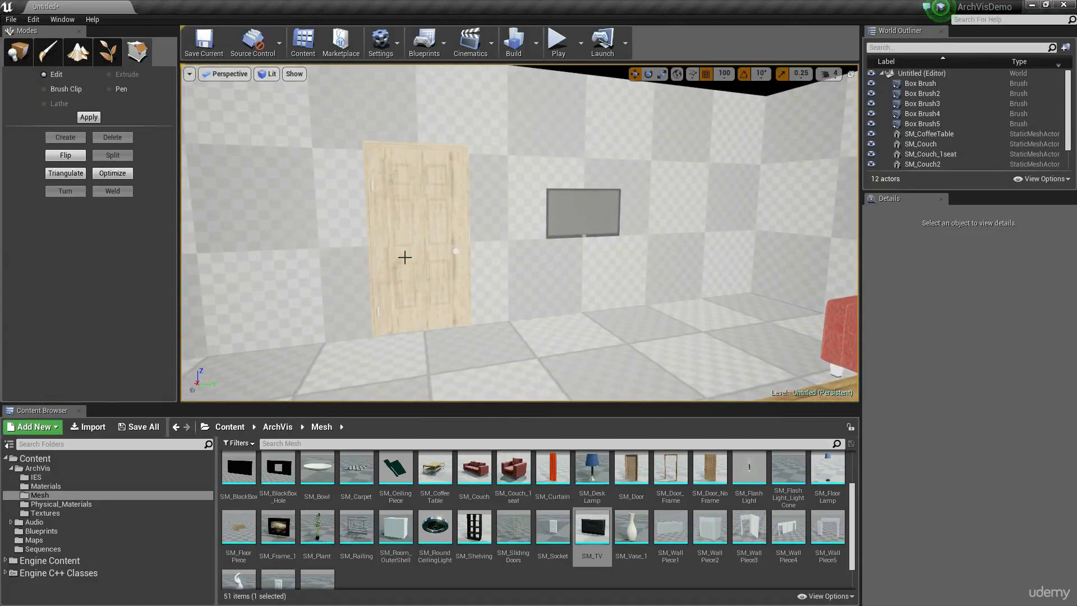
# Place a point light high in the room near the TV wall, at X 700, Y -100, Z 250.
pyautogui.moveTo(405, 257); pyautogui.dragTo(468, 272, button='right')
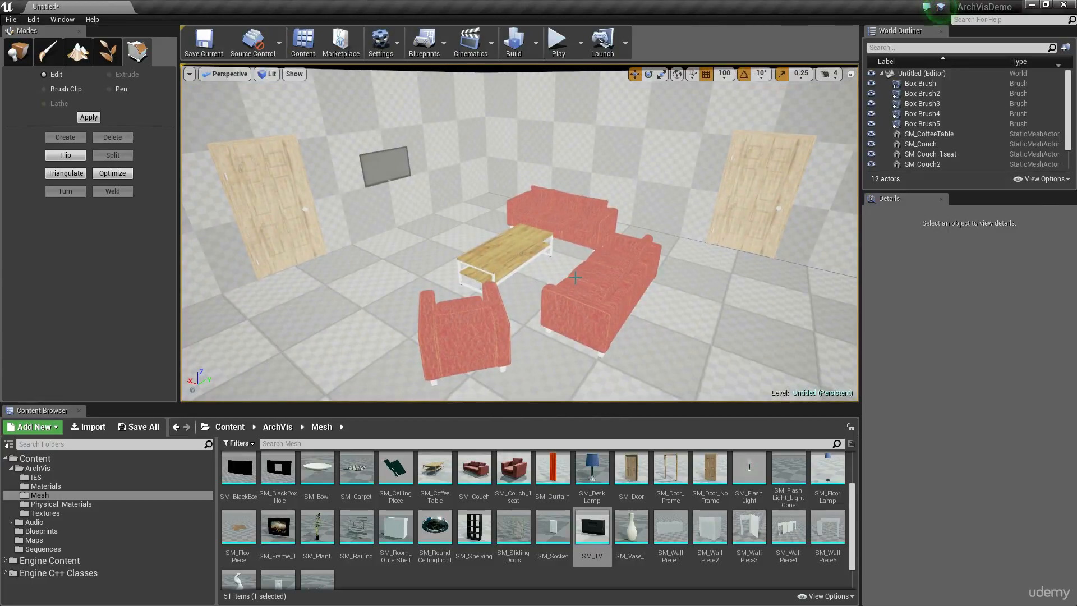
pyautogui.moveTo(580, 257); pyautogui.dragTo(566, 256, button='right')
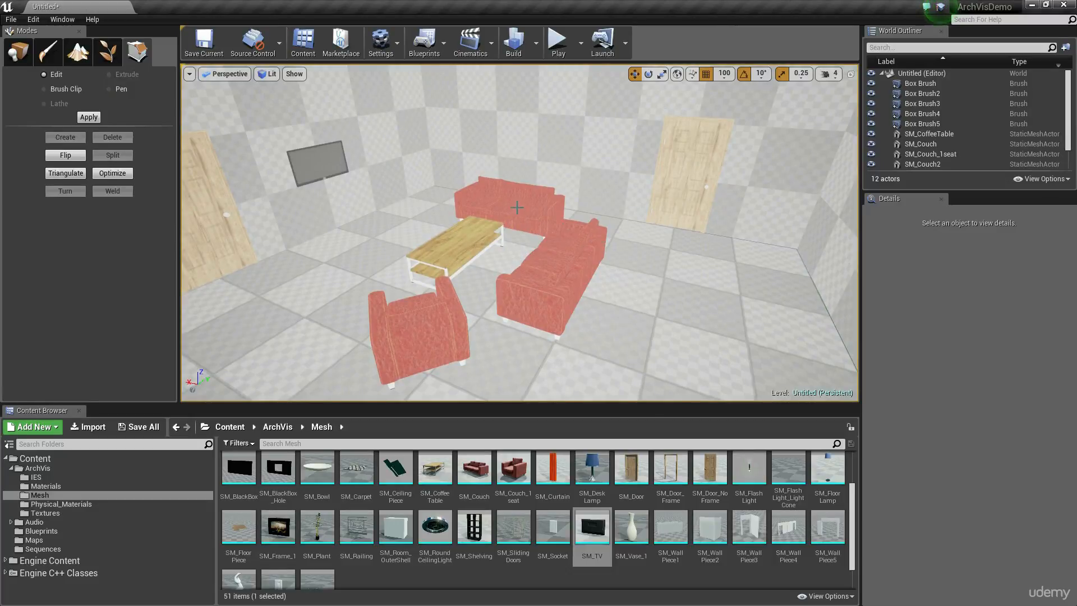
pyautogui.moveTo(517, 207); pyautogui.dragTo(520, 208, button='right')
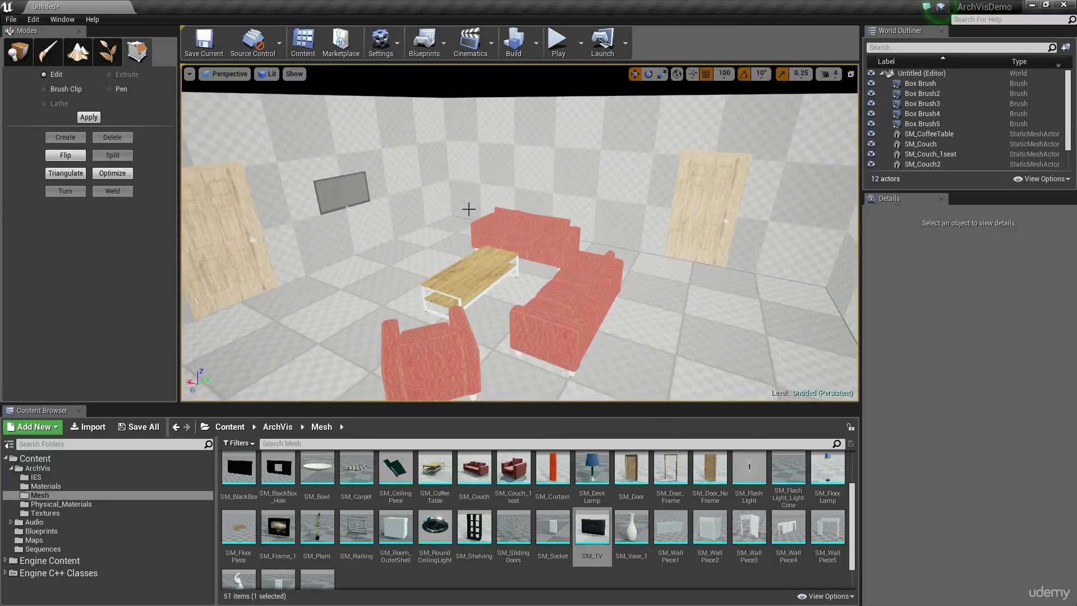
pyautogui.click(16, 63)
pyautogui.click(37, 124)
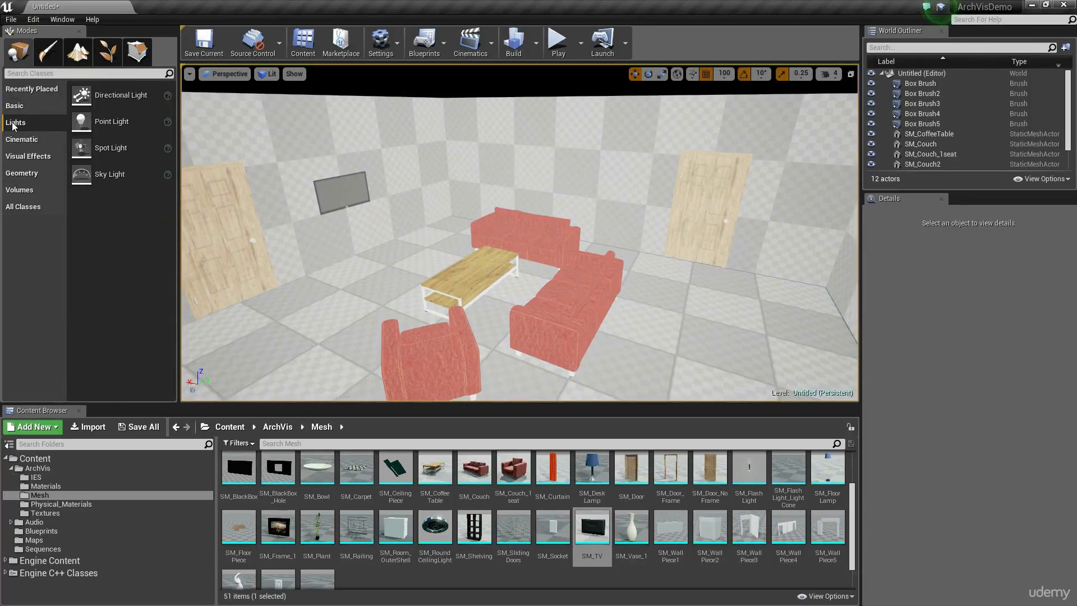
pyautogui.moveTo(118, 124); pyautogui.dragTo(465, 226)
pyautogui.moveTo(453, 174); pyautogui.dragTo(456, 79)
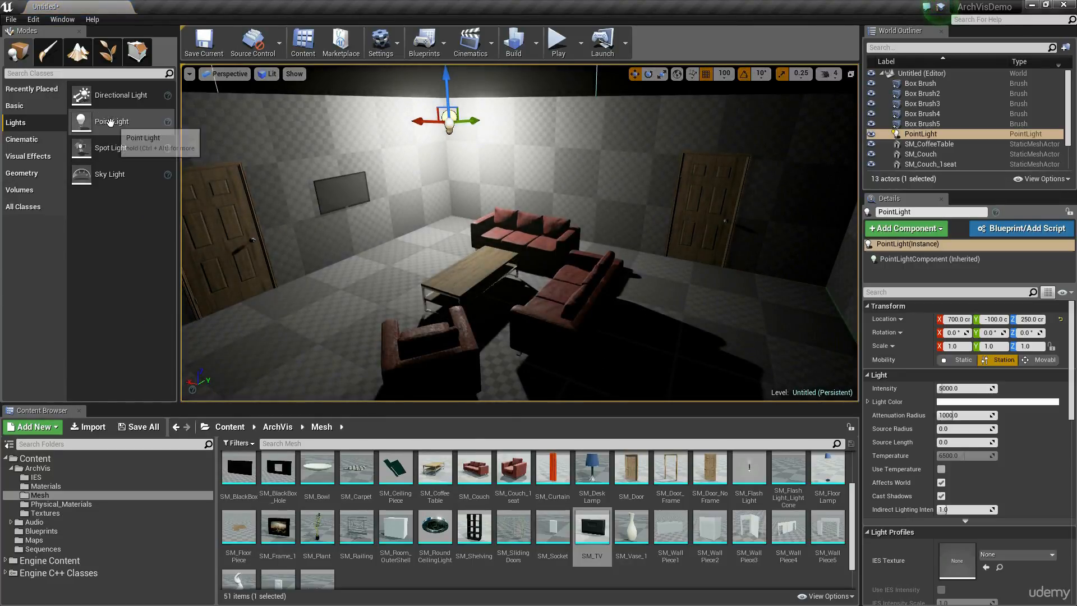
# Duplicate the point light and move the copy near the door in the opposite corner, at X 100, Y -100, Z 250.
pyautogui.moveTo(411, 169); pyautogui.dragTo(435, 164, button='right')
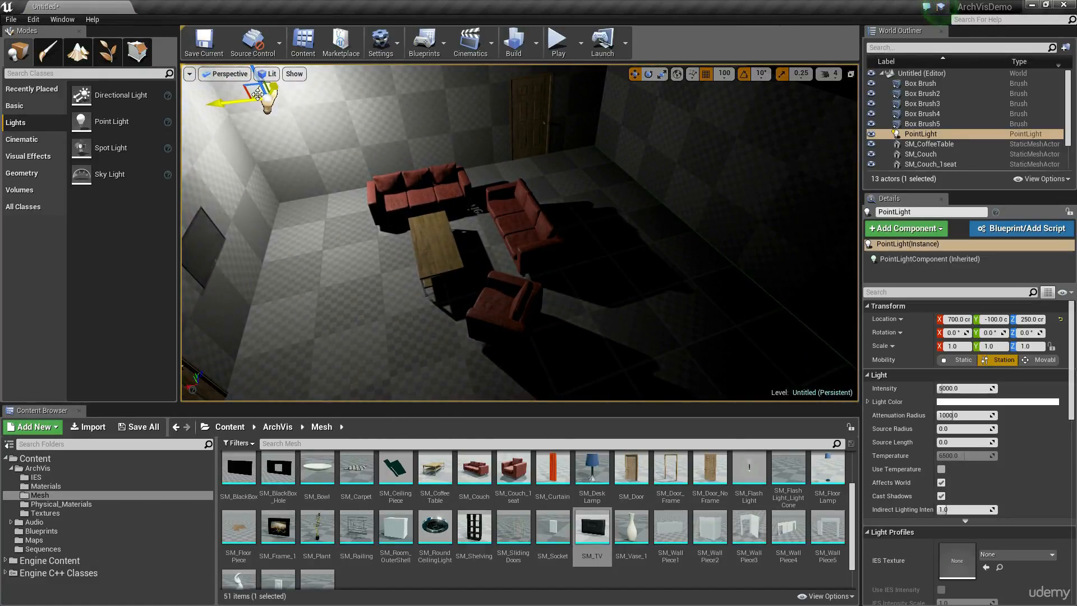
pyautogui.keyDown('alt'); pyautogui.moveTo(257, 94); pyautogui.dragTo(622, 113); pyautogui.keyUp('alt')
pyautogui.moveTo(623, 114); pyautogui.dragTo(690, 90, button='right')
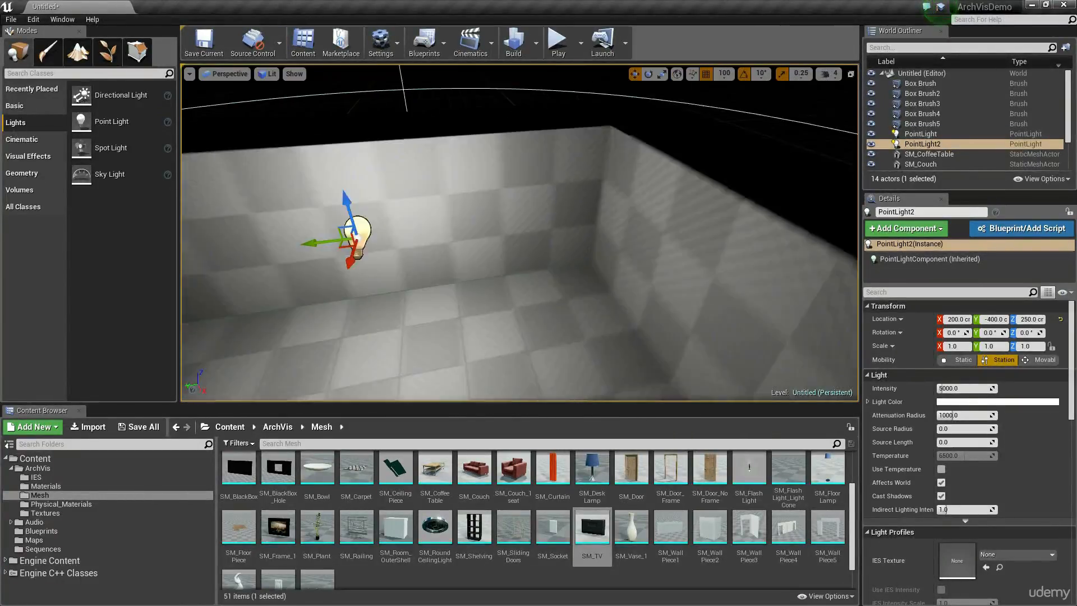
pyautogui.moveTo(499, 135); pyautogui.dragTo(432, 168, button='right')
pyautogui.moveTo(559, 151); pyautogui.dragTo(422, 113)
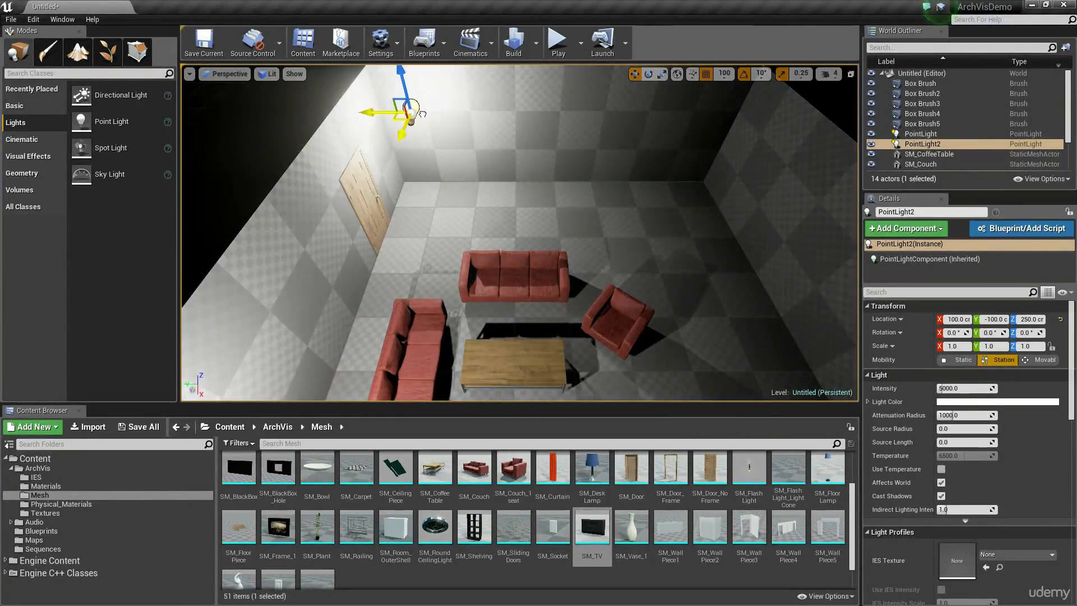
pyautogui.moveTo(413, 128)
pyautogui.mouseDown(button='right')
pyautogui.moveTo(314, 112)
pyautogui.moveTo(421, 140)
pyautogui.moveTo(413, 128)
pyautogui.mouseUp(button='right')
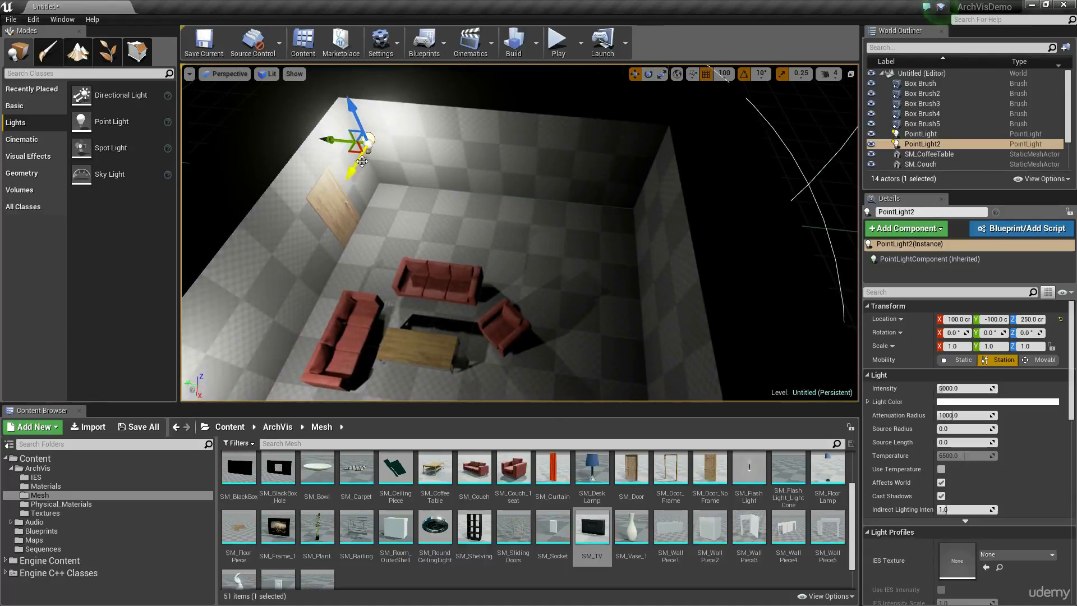
# Duplicate the second point light toward the empty end of the room, at X 300, Y -700, Z 250.
pyautogui.keyDown('alt'); pyautogui.moveTo(352, 153); pyautogui.dragTo(597, 264); pyautogui.keyUp('alt')
pyautogui.moveTo(597, 264); pyautogui.dragTo(514, 232, button='right')
pyautogui.moveTo(591, 253); pyautogui.dragTo(218, 257, button='right')
pyautogui.moveTo(605, 221)
pyautogui.mouseDown(button='right')
pyautogui.moveTo(780, 168)
pyautogui.moveTo(605, 221)
pyautogui.mouseUp(button='right')
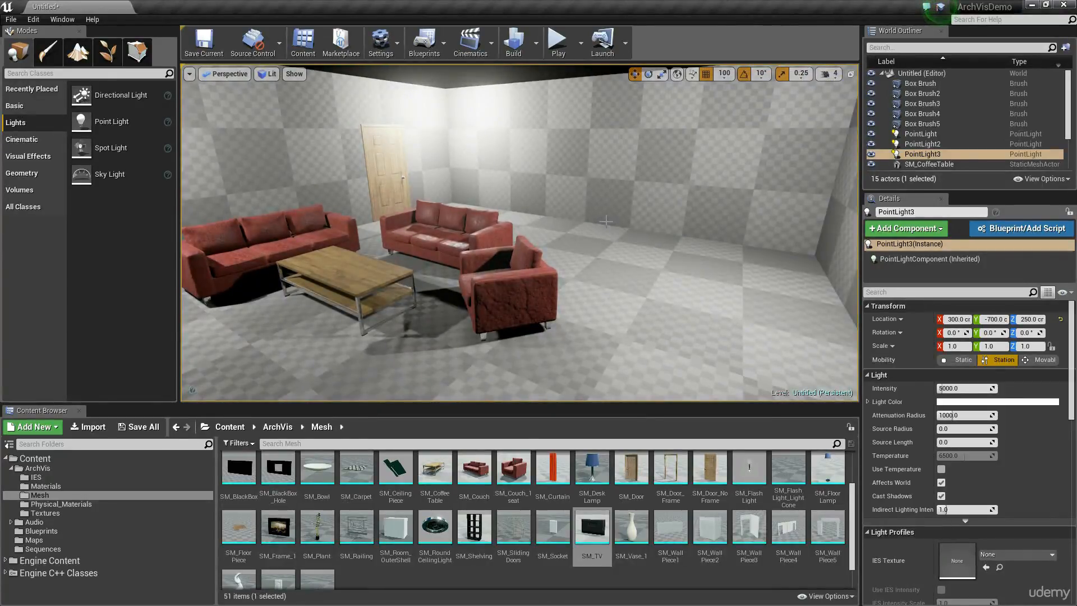
# Examine the lit room with Game View toggled and look up that setting in the viewport options.
pyautogui.moveTo(611, 213); pyautogui.dragTo(651, 207, button='right')
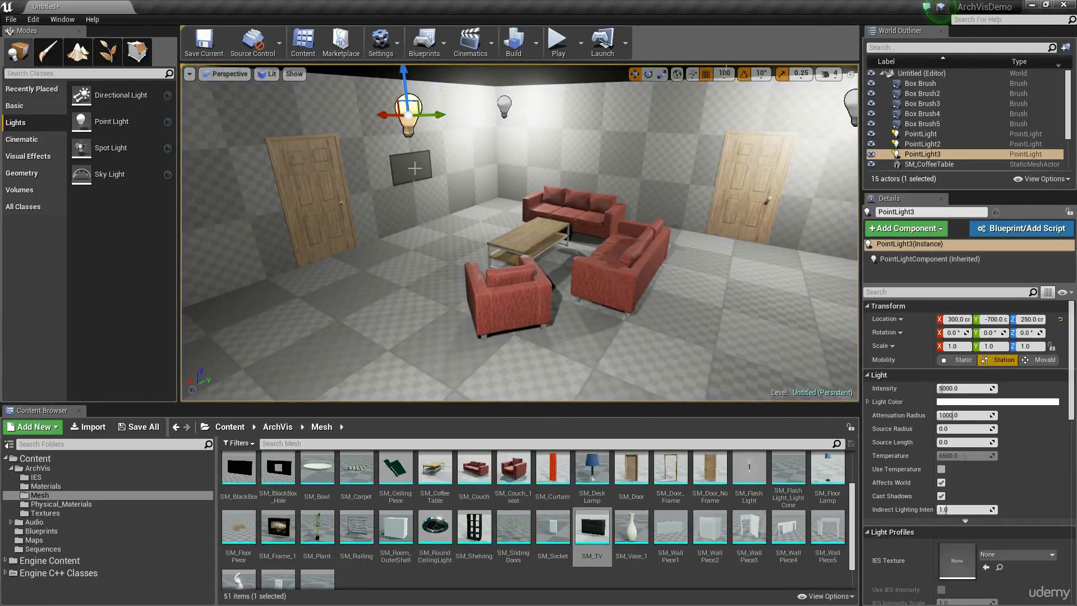
pyautogui.moveTo(615, 179); pyautogui.dragTo(633, 185, button='right')
pyautogui.press('g')
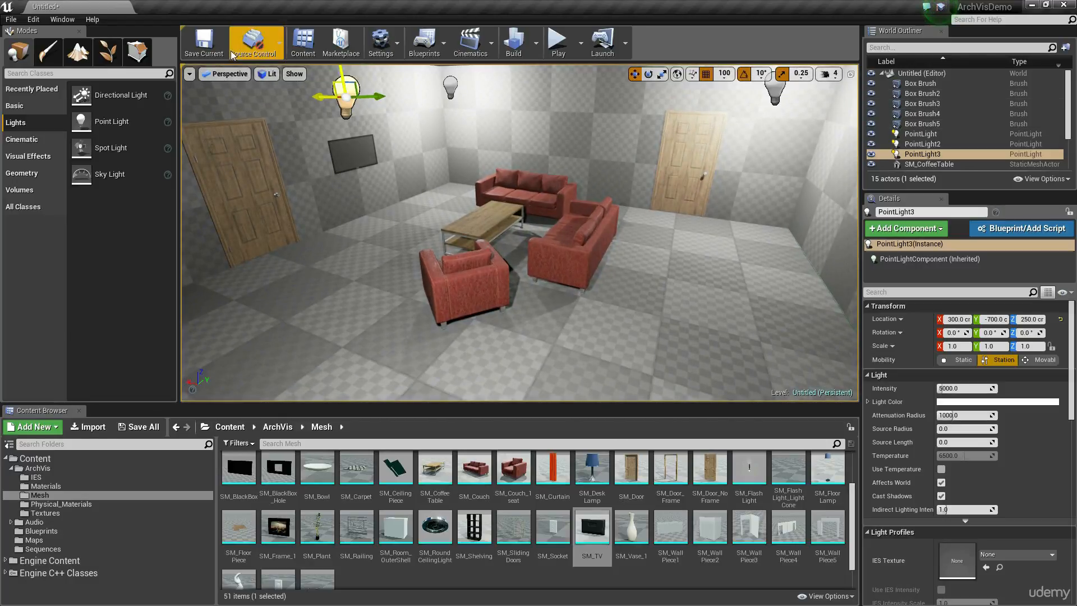
pyautogui.click(190, 75)
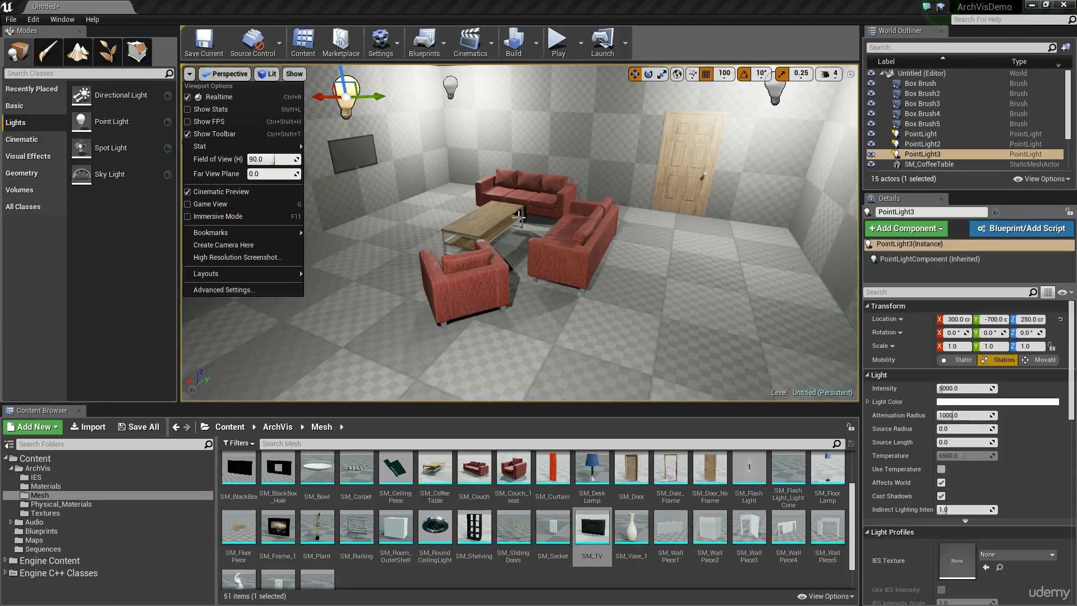
# Place the SM_SlidingDoors mesh against the empty end wall, at X 400, Y -800, Z 0.
pyautogui.moveTo(517, 223); pyautogui.dragTo(479, 220, button='right')
pyautogui.click(522, 537)
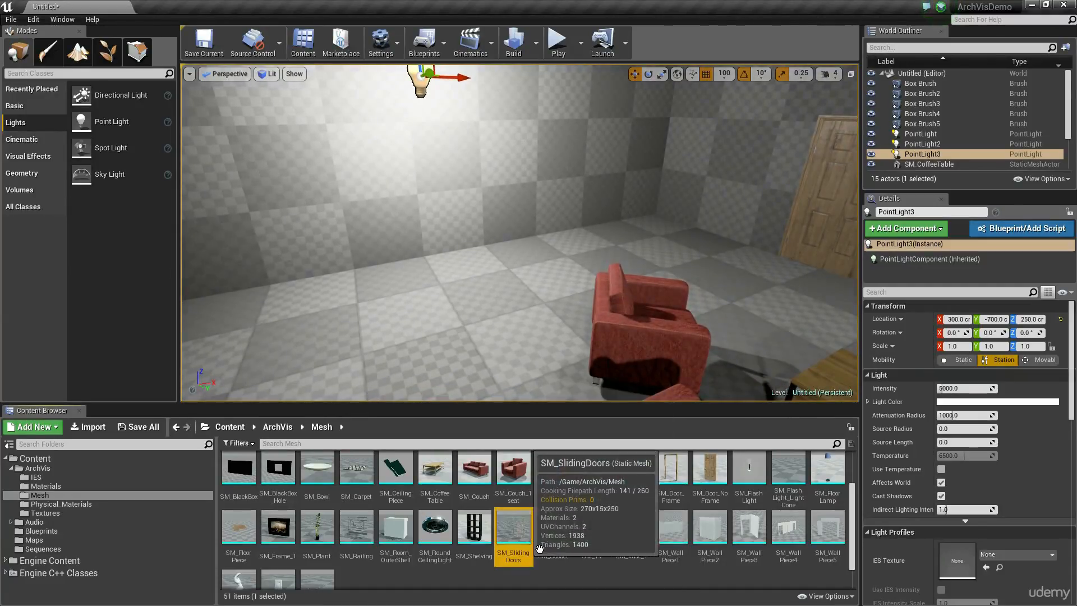
pyautogui.moveTo(526, 291); pyautogui.dragTo(560, 346, button='right')
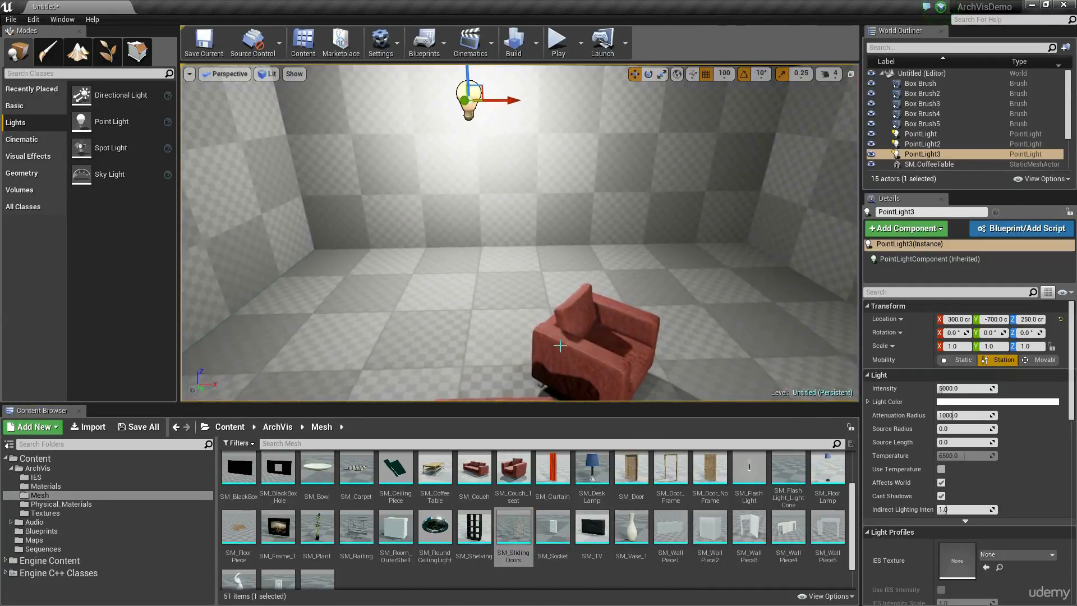
pyautogui.moveTo(596, 206); pyautogui.dragTo(464, 214, button='right')
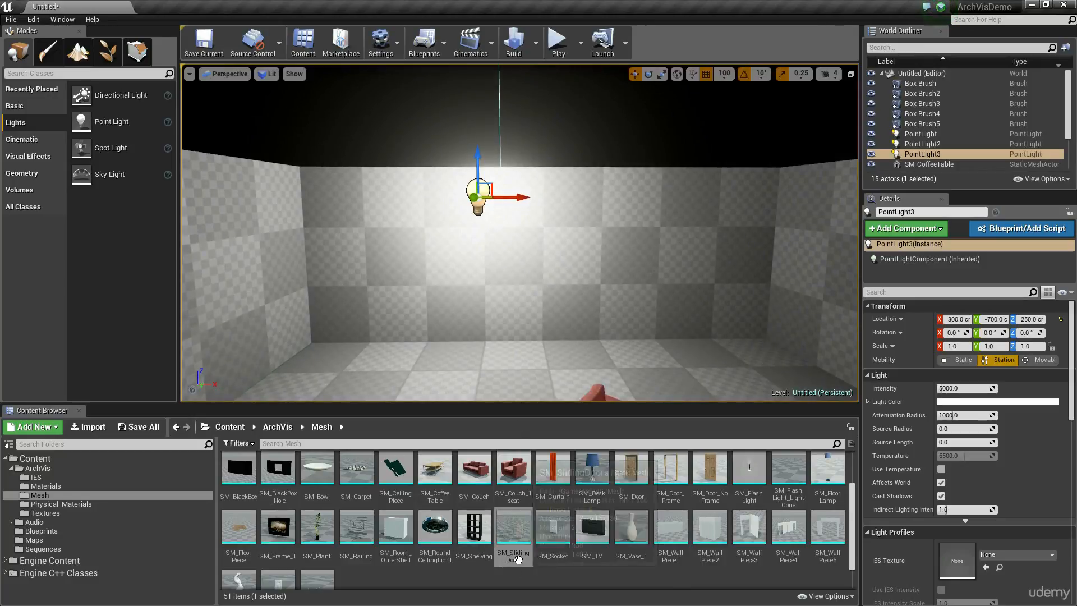
pyautogui.moveTo(512, 546); pyautogui.dragTo(542, 341)
pyautogui.moveTo(542, 341); pyautogui.dragTo(752, 342, button='right')
pyautogui.press('f')
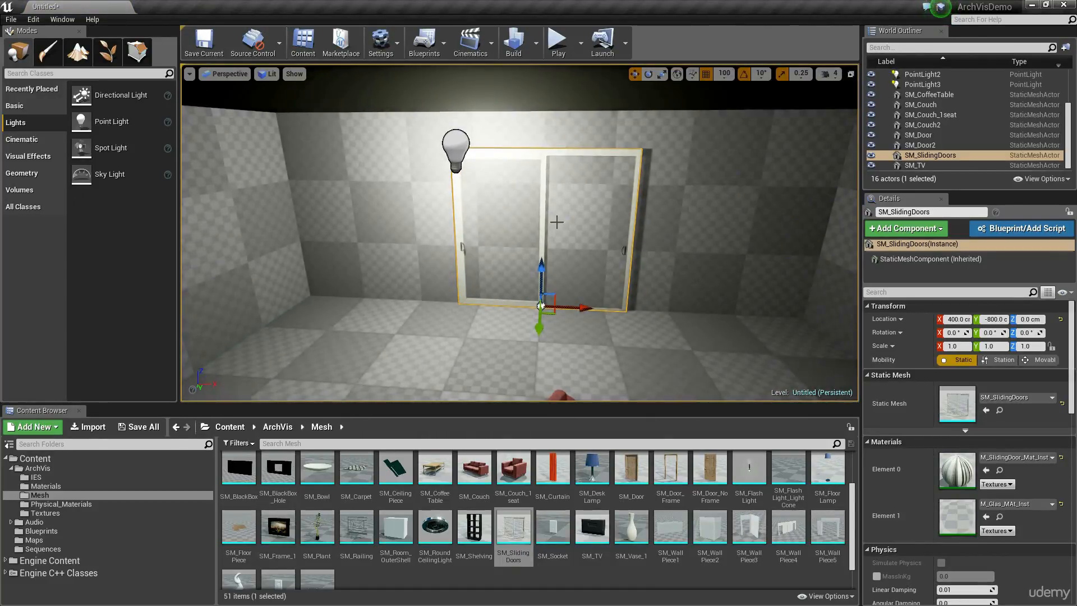
# Add a 200 x 200 x 200 box brush in front of the sliding doors and set its brush type to Subtractive.
pyautogui.moveTo(557, 223); pyautogui.dragTo(535, 235, button='right')
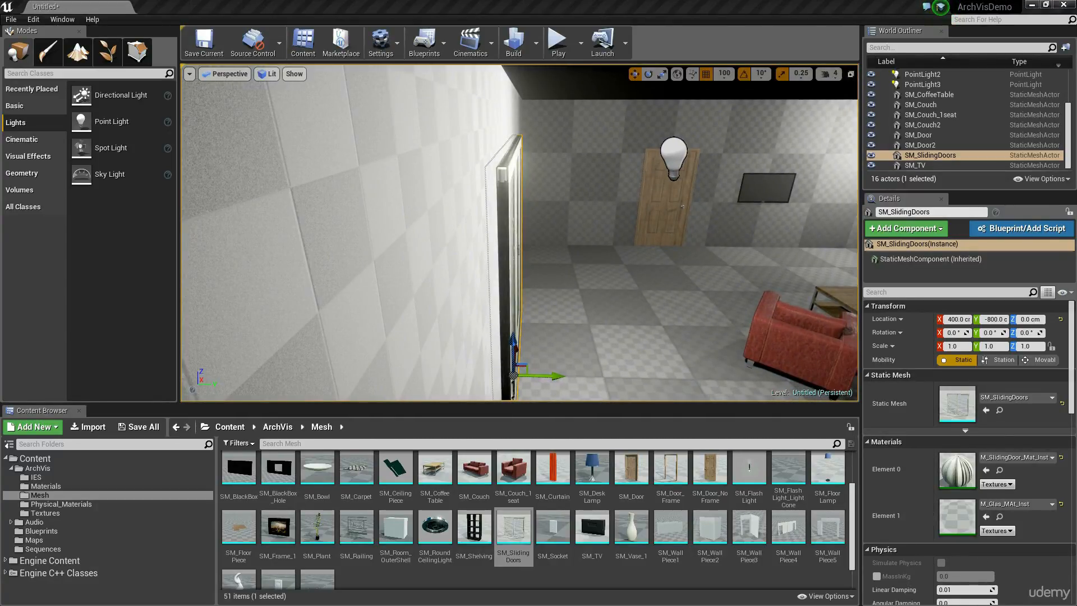
pyautogui.moveTo(570, 224); pyautogui.dragTo(591, 224, button='right')
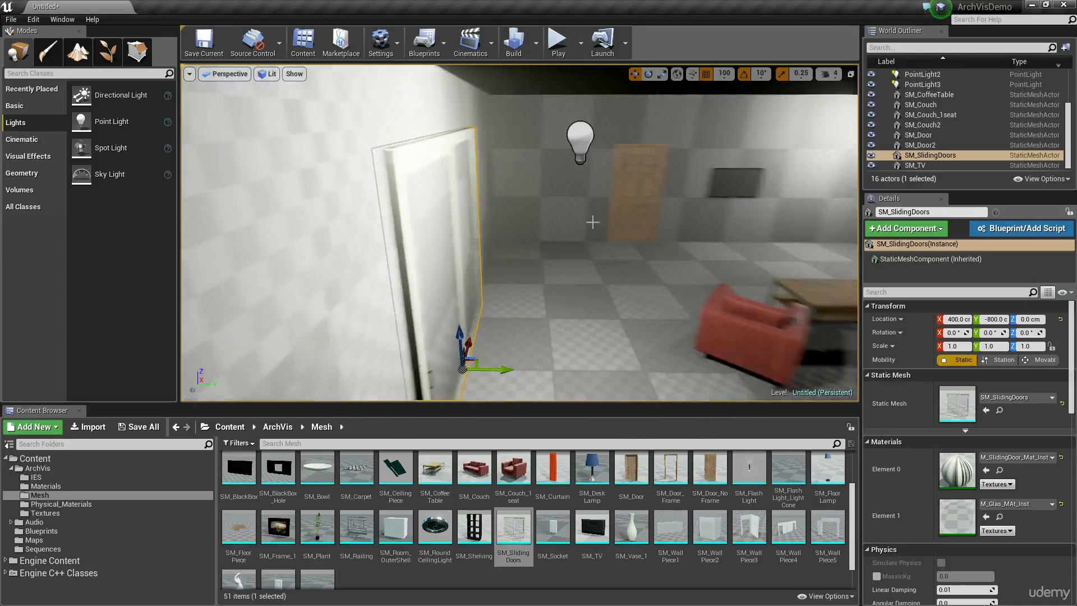
pyautogui.moveTo(663, 221); pyautogui.dragTo(599, 251, button='right')
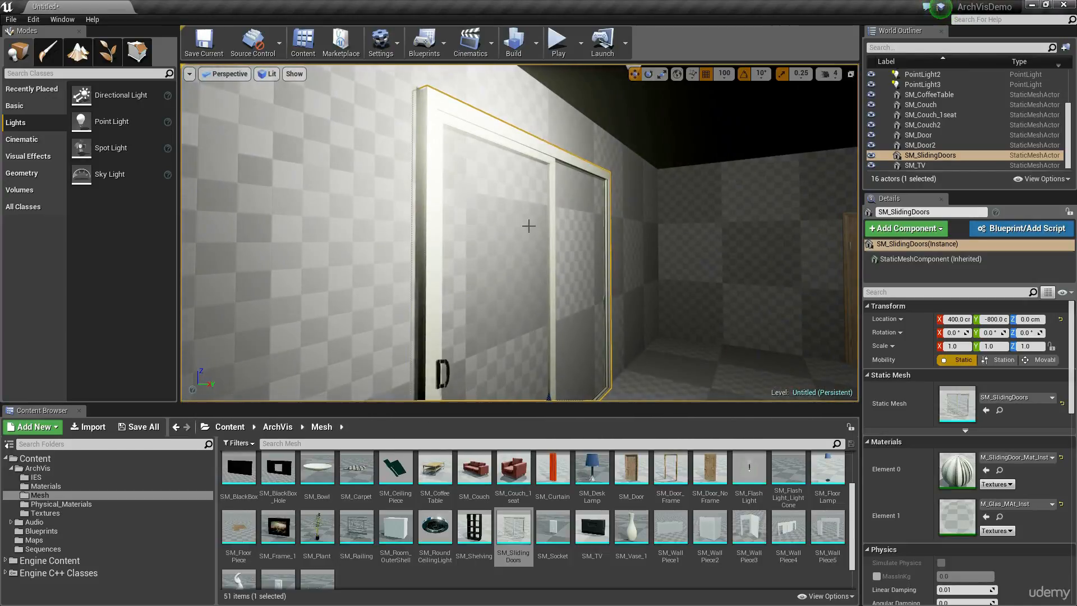
pyautogui.moveTo(520, 256); pyautogui.dragTo(525, 332, button='right')
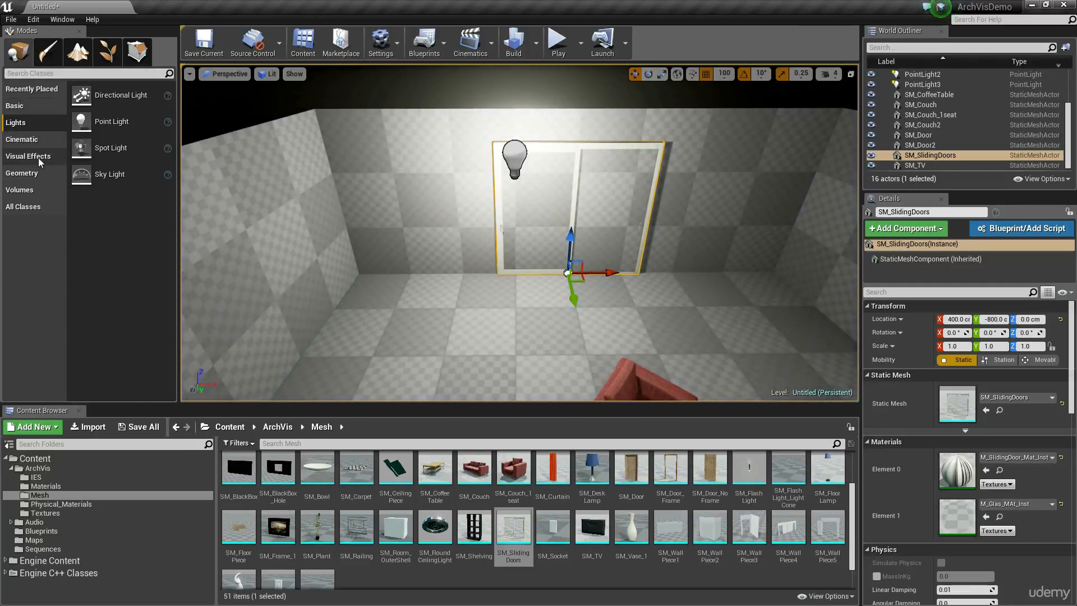
pyautogui.click(21, 173)
pyautogui.moveTo(98, 94)
pyautogui.mouseDown()
pyautogui.moveTo(531, 302)
pyautogui.moveTo(584, 311)
pyautogui.mouseUp()
pyautogui.moveTo(584, 310); pyautogui.dragTo(574, 308, button='right')
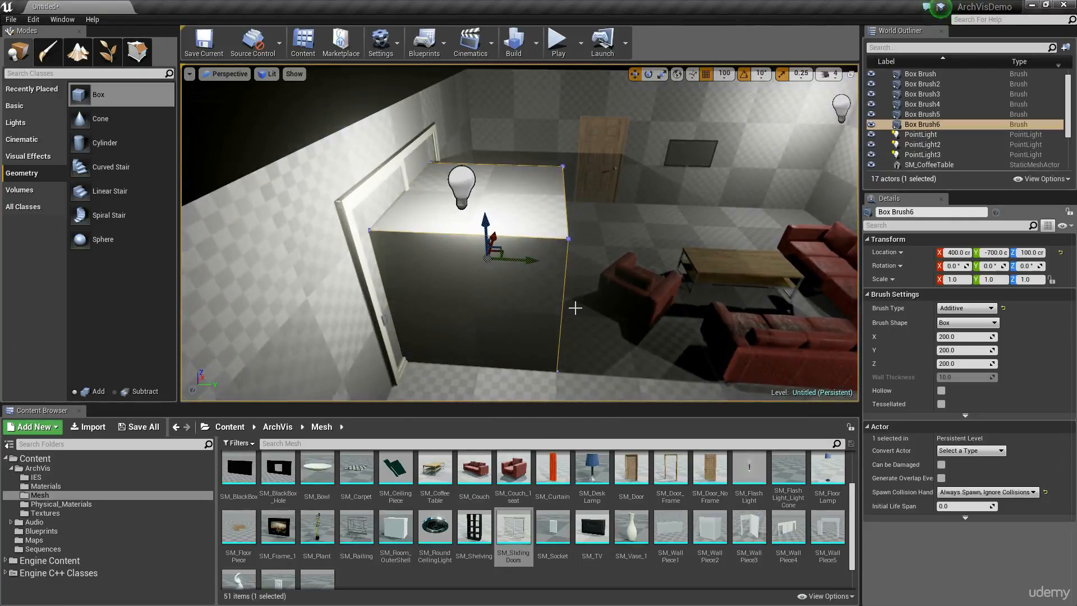
pyautogui.click(952, 325)
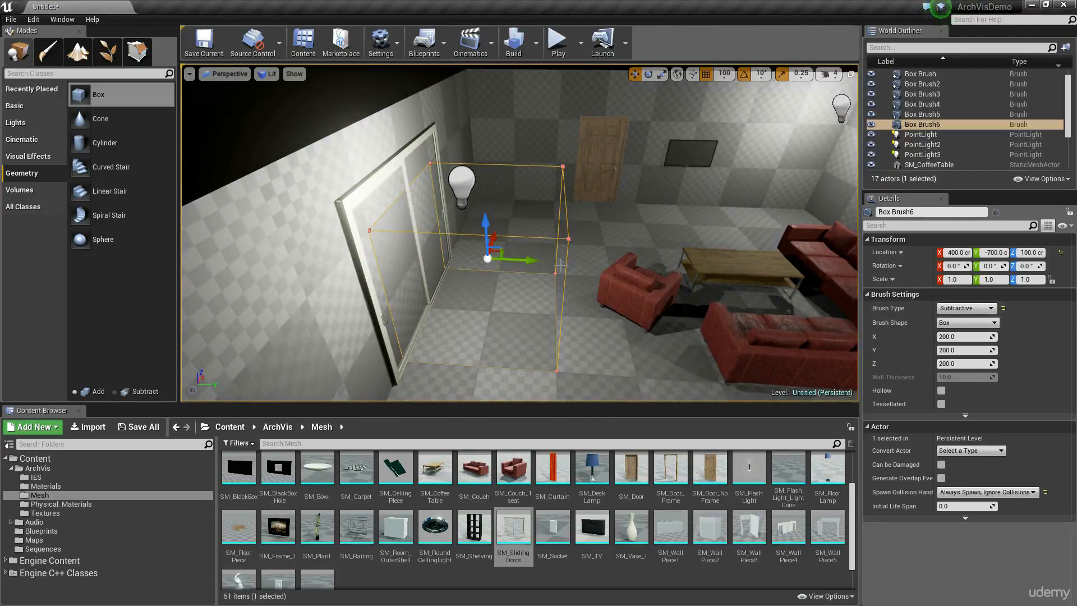
# Move the subtractive box through the wall behind the sliding doors, to Y -900.
pyautogui.moveTo(527, 260); pyautogui.dragTo(405, 263)
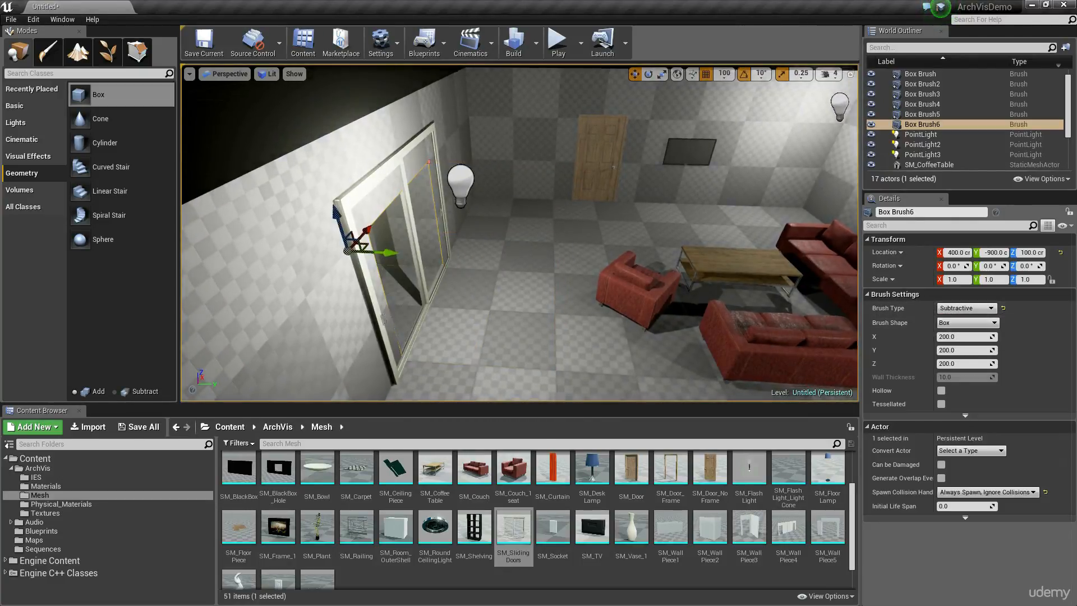
pyautogui.press('f')
pyautogui.moveTo(405, 262); pyautogui.dragTo(460, 241, button='right')
pyautogui.click(610, 226)
pyautogui.press('f')
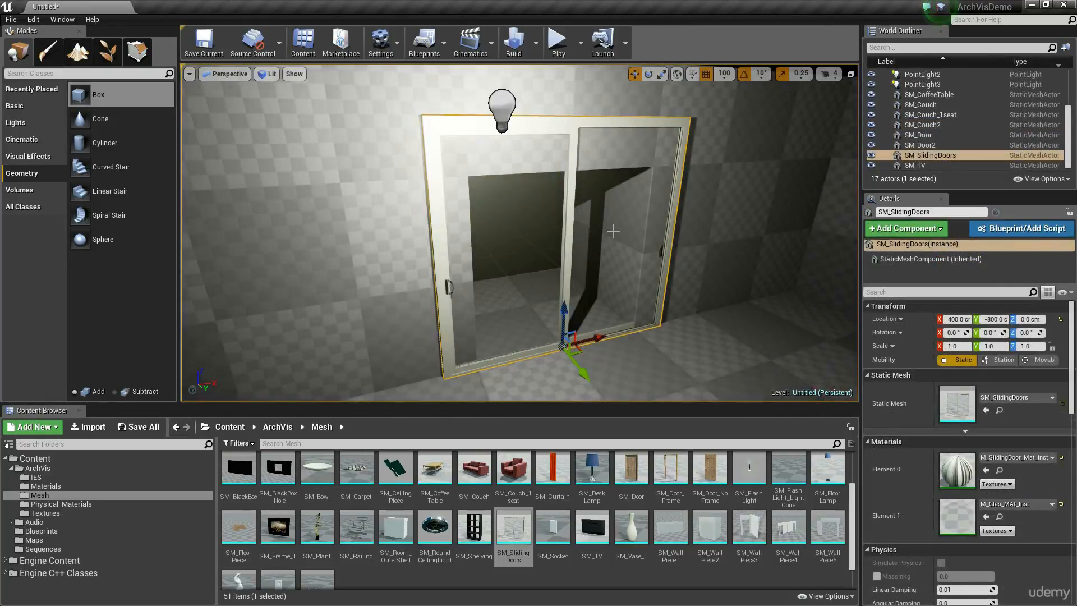
# Set the position grid snap to 5 and pull the subtractive box's outer face in close to the wall behind the sliding doors.
pyautogui.moveTo(643, 254); pyautogui.dragTo(485, 161, button='right')
pyautogui.moveTo(617, 260); pyautogui.dragTo(621, 287, button='right')
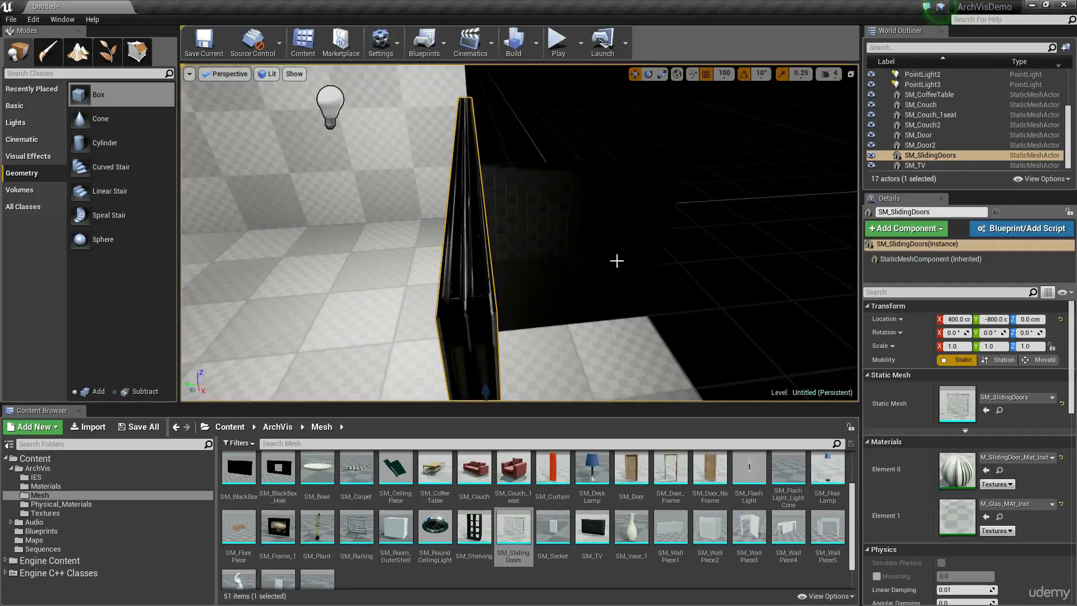
pyautogui.click(616, 259)
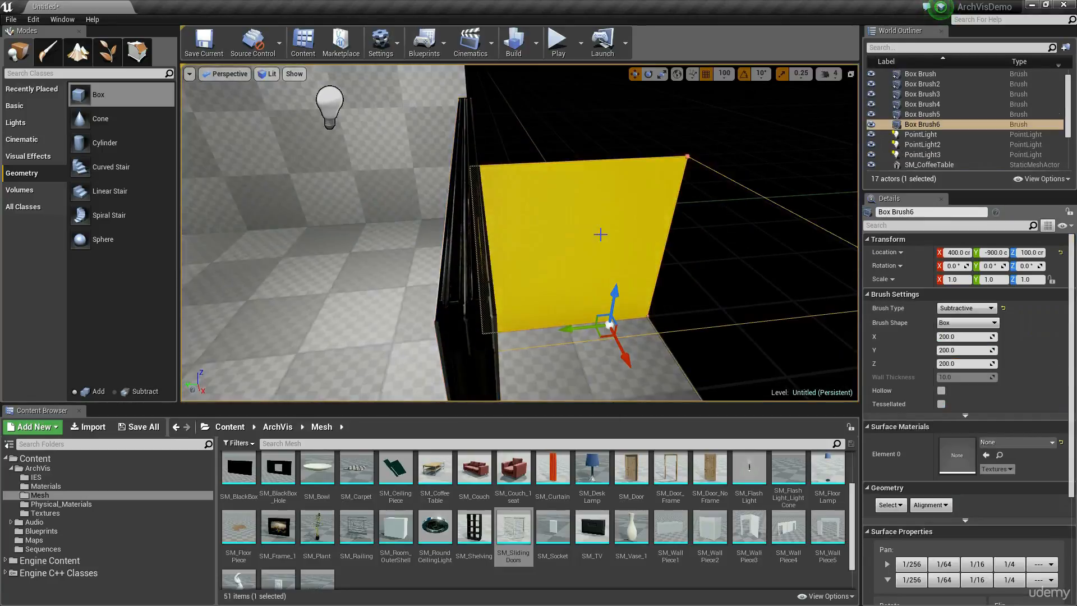
pyautogui.click(728, 76)
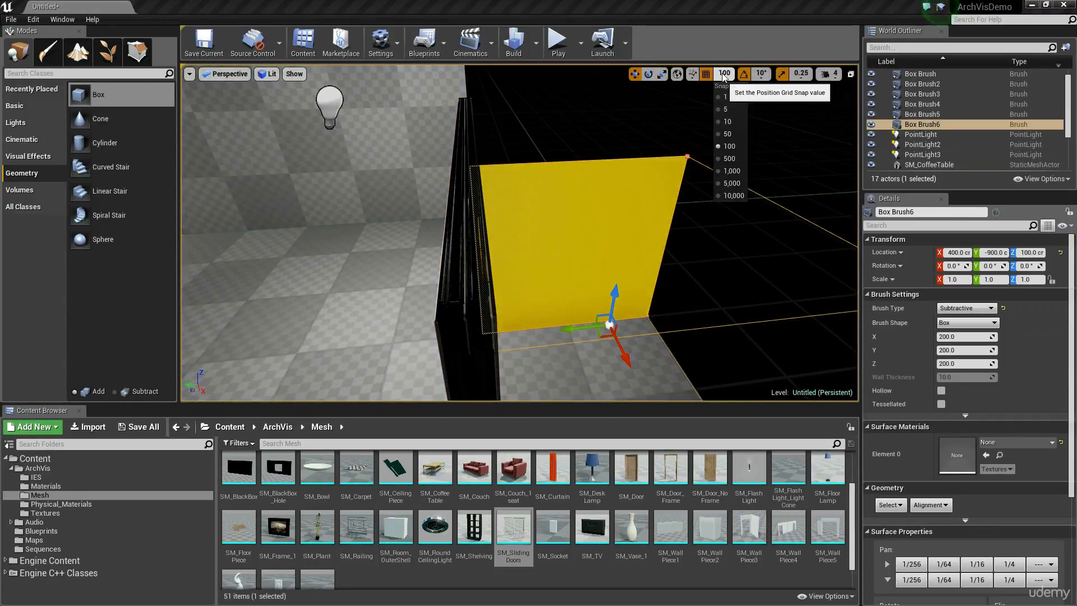
pyautogui.click(731, 112)
pyautogui.keyDown('alt'); pyautogui.moveTo(561, 130); pyautogui.dragTo(492, 128); pyautogui.keyUp('alt')
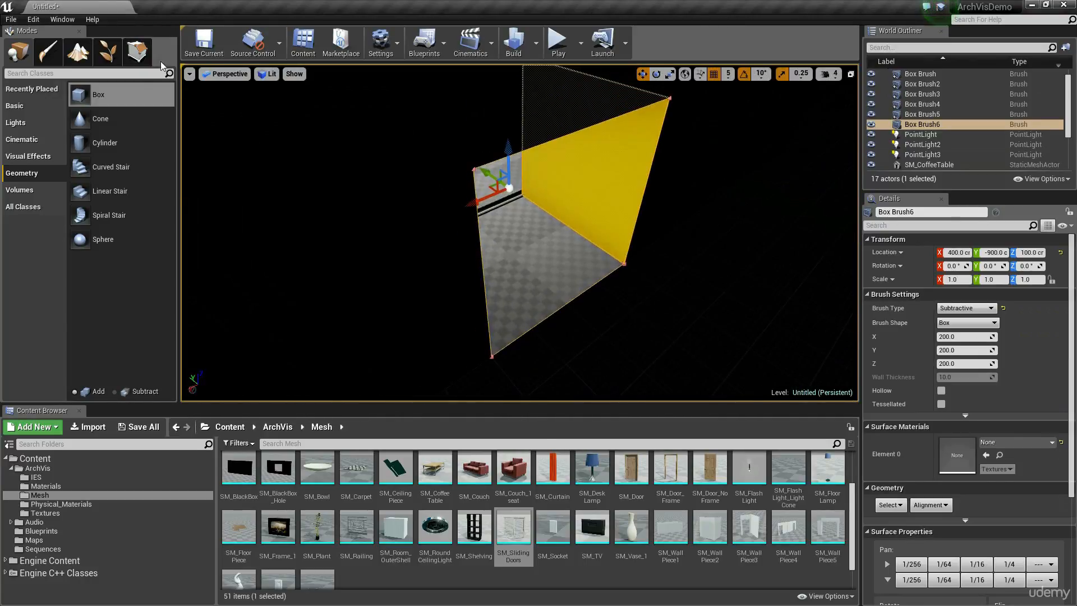
pyautogui.click(138, 52)
pyautogui.click(588, 174)
pyautogui.keyDown('alt'); pyautogui.moveTo(587, 174); pyautogui.dragTo(695, 179); pyautogui.keyUp('alt')
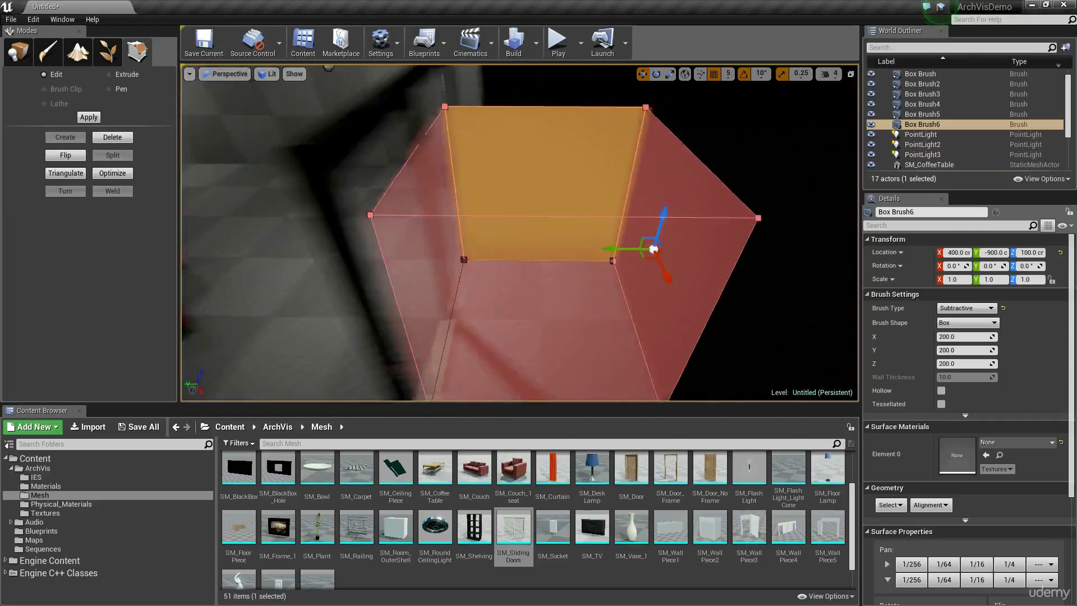
pyautogui.moveTo(588, 174)
pyautogui.mouseDown(button='right')
pyautogui.moveTo(505, 147)
pyautogui.moveTo(519, 169)
pyautogui.mouseUp(button='right')
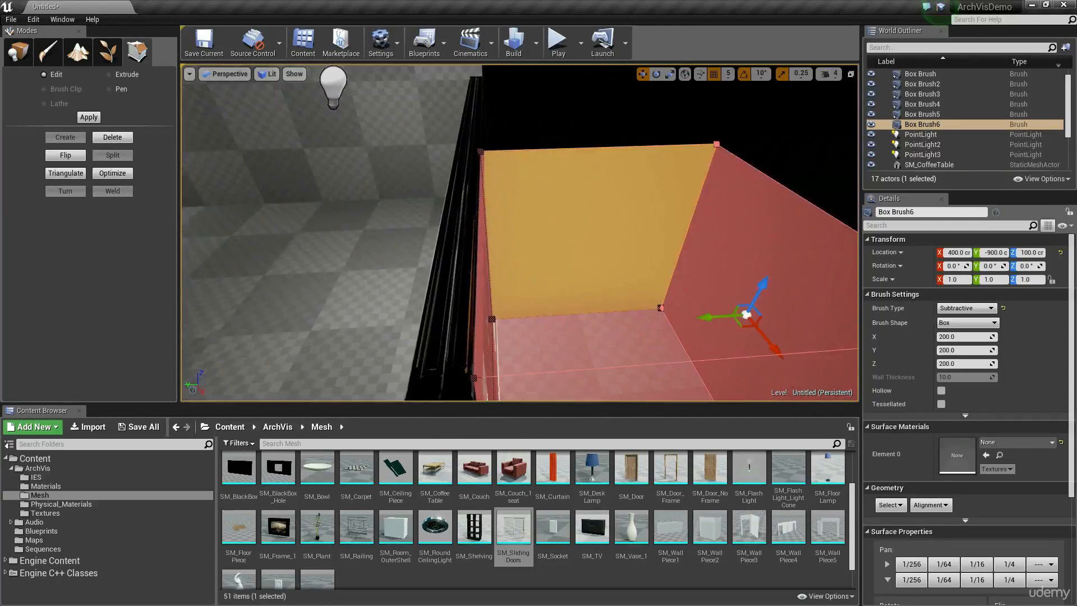
pyautogui.moveTo(666, 261); pyautogui.dragTo(653, 282, button='right')
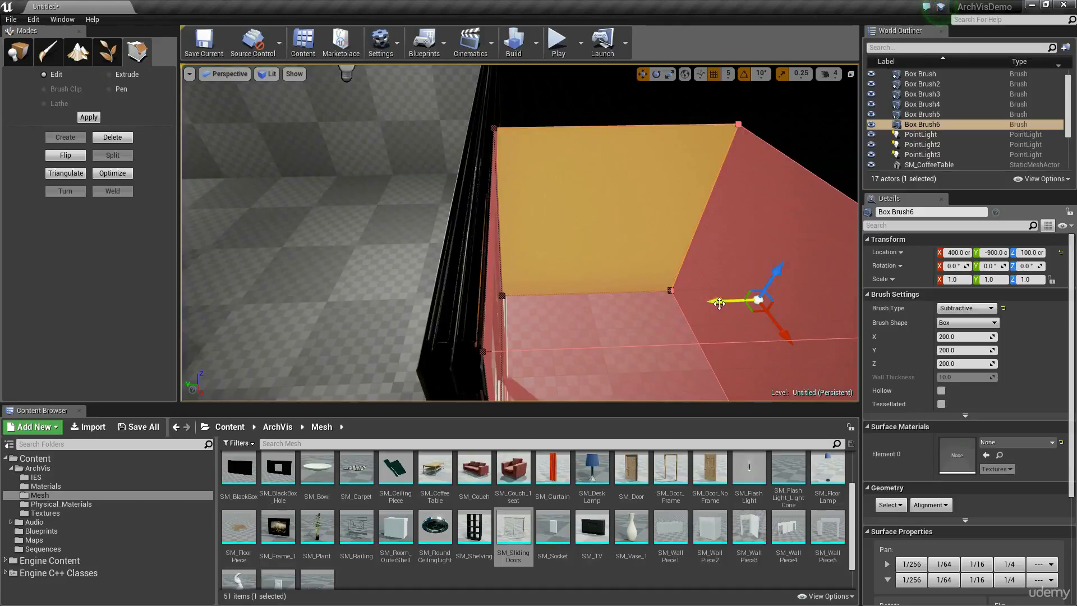
pyautogui.moveTo(719, 303); pyautogui.dragTo(466, 301)
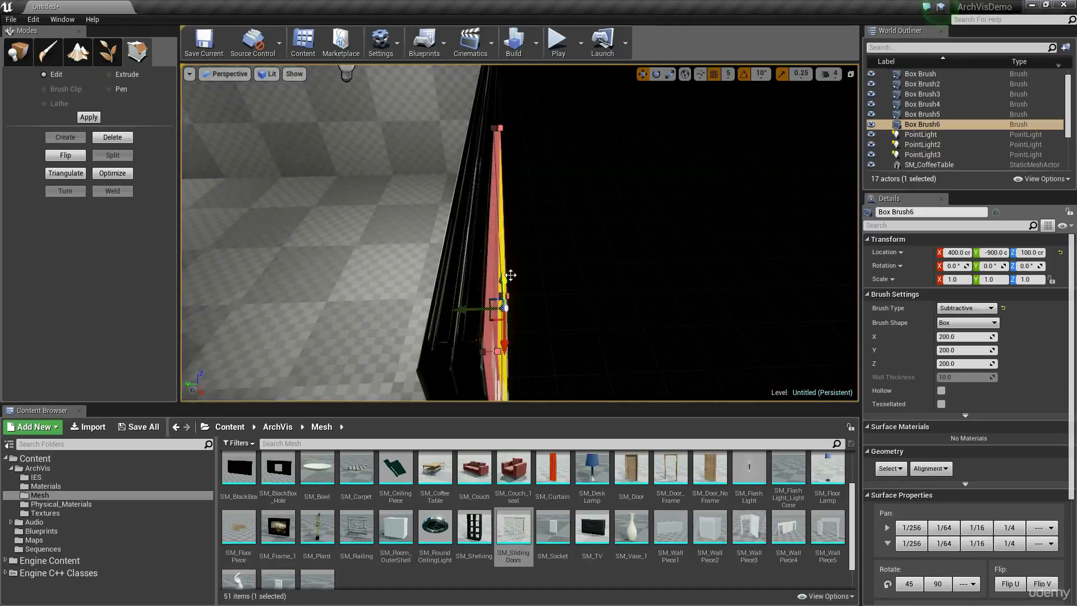
# Switch the viewport to wireframe view mode to reveal the subtractive box behind the sliding doors.
pyautogui.moveTo(579, 236)
pyautogui.mouseDown(button='right')
pyautogui.moveTo(544, 258)
pyautogui.moveTo(724, 174)
pyautogui.mouseUp(button='right')
pyautogui.press('g')
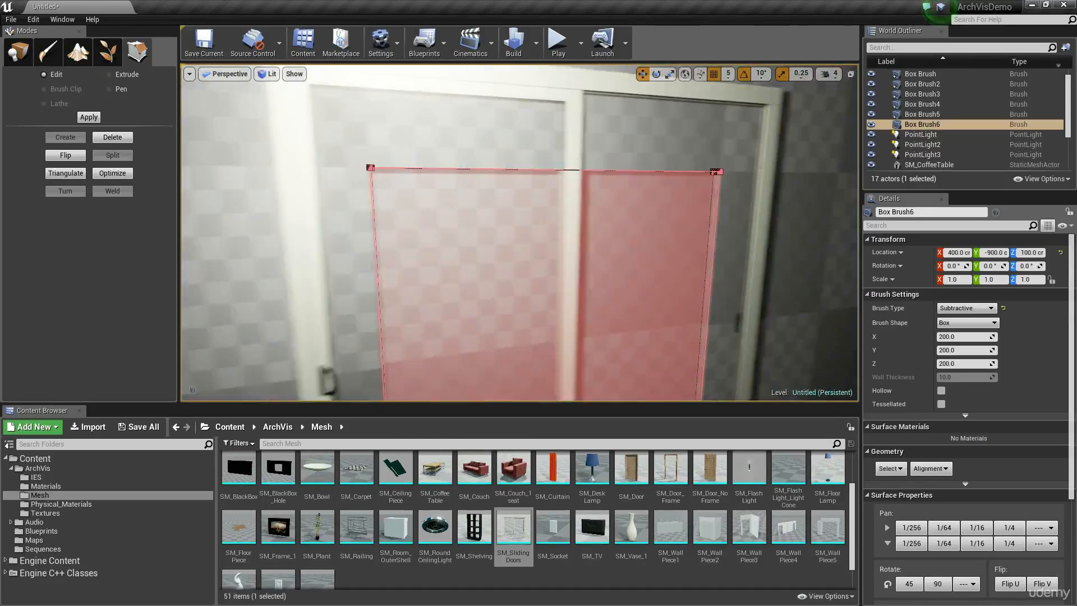
pyautogui.moveTo(520, 233)
pyautogui.mouseDown(button='right')
pyautogui.moveTo(508, 242)
pyautogui.moveTo(662, 238)
pyautogui.moveTo(656, 193)
pyautogui.moveTo(656, 225)
pyautogui.moveTo(573, 230)
pyautogui.mouseUp(button='right')
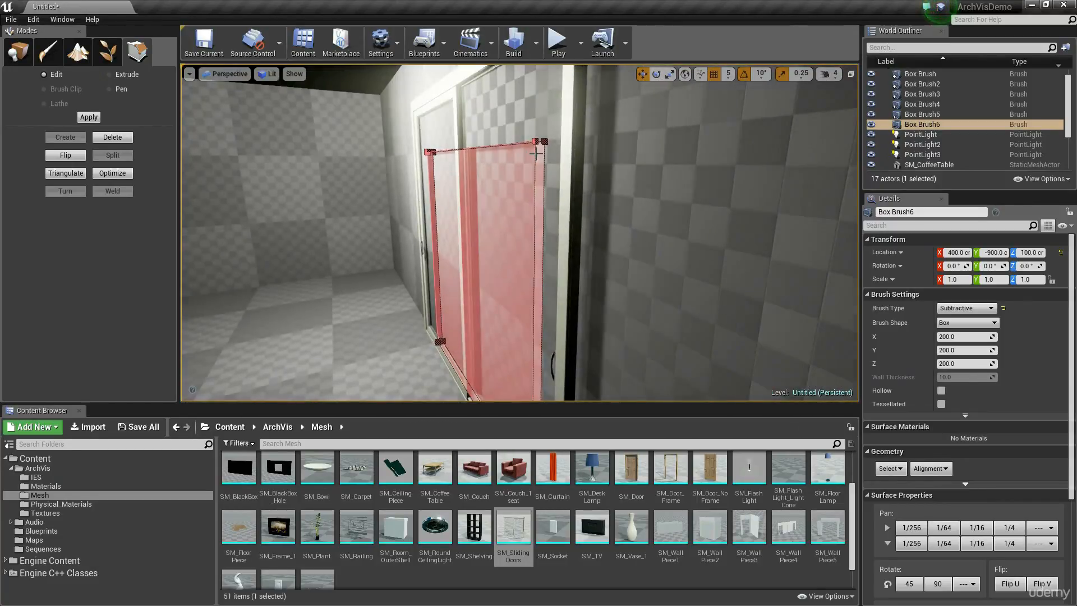
pyautogui.click(488, 212)
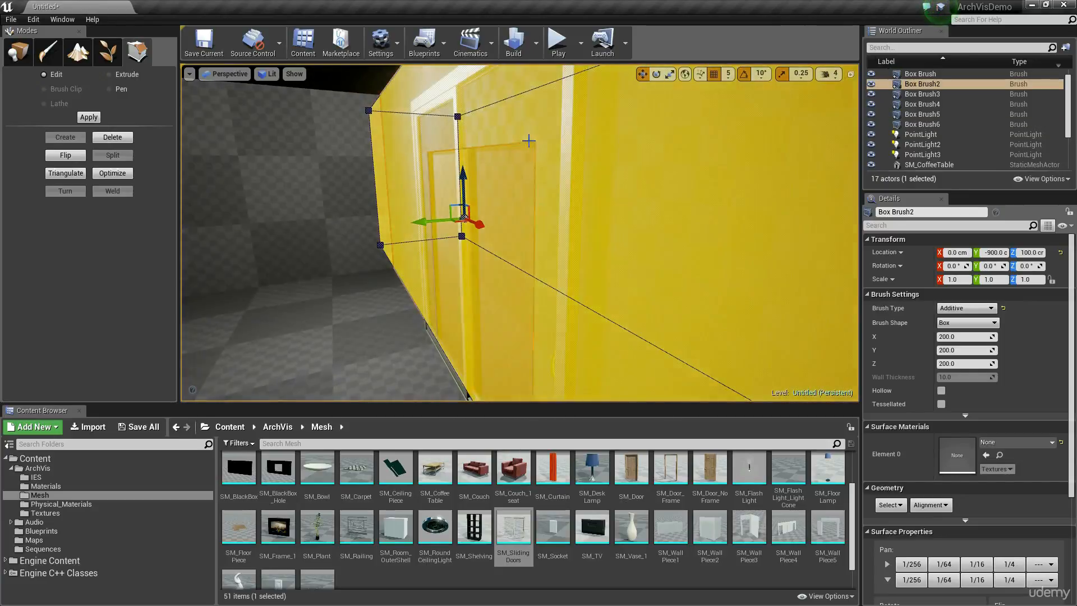
pyautogui.moveTo(529, 140); pyautogui.dragTo(529, 141, button='right')
pyautogui.click(267, 74)
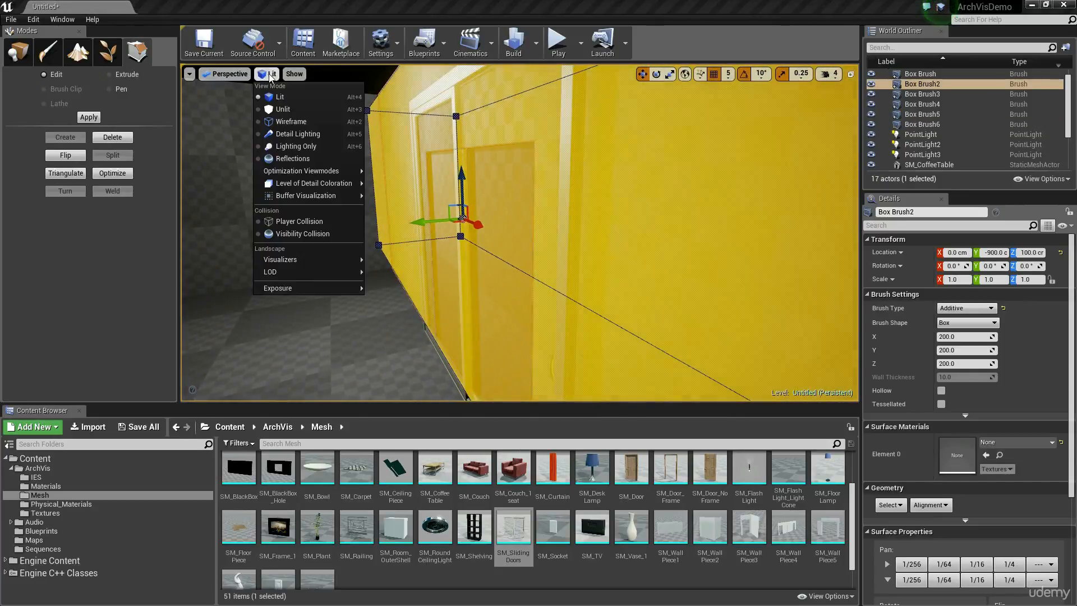
pyautogui.click(297, 122)
pyautogui.moveTo(517, 161); pyautogui.dragTo(542, 161, button='right')
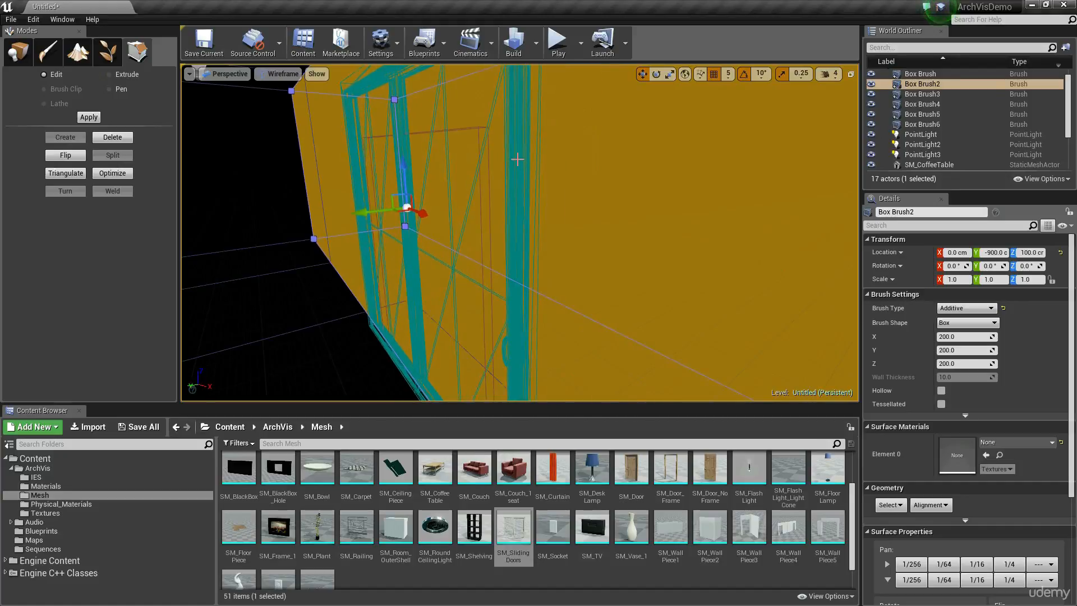
pyautogui.click(297, 306)
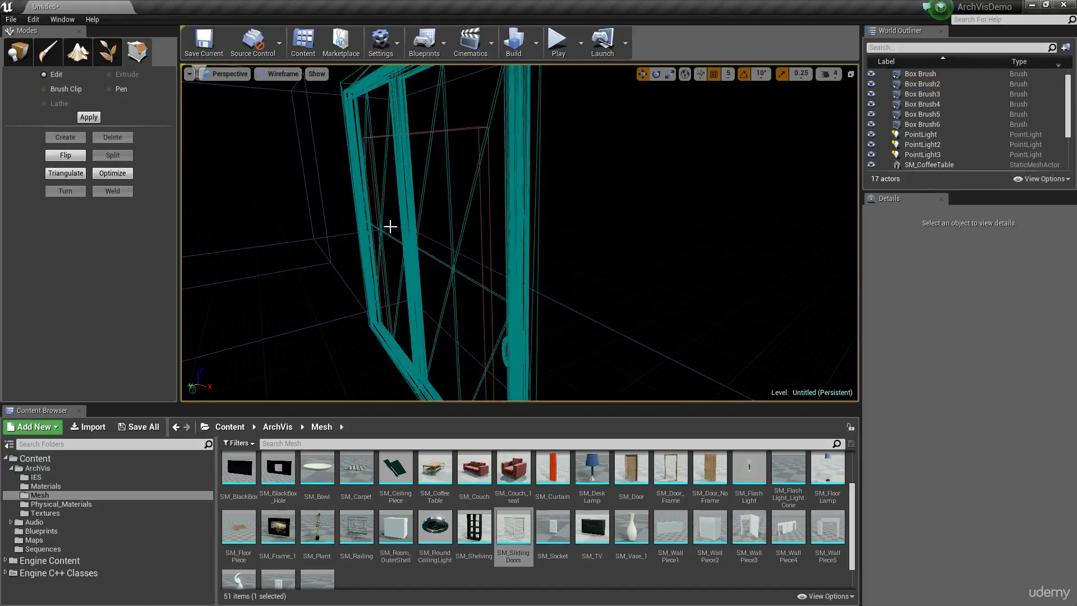
# Stretch the subtractive box's two side faces and its top face out to the inner edges of the sliding door frame.
pyautogui.click(476, 194)
pyautogui.moveTo(431, 279); pyautogui.dragTo(482, 289, button='right')
pyautogui.moveTo(452, 294); pyautogui.dragTo(494, 298)
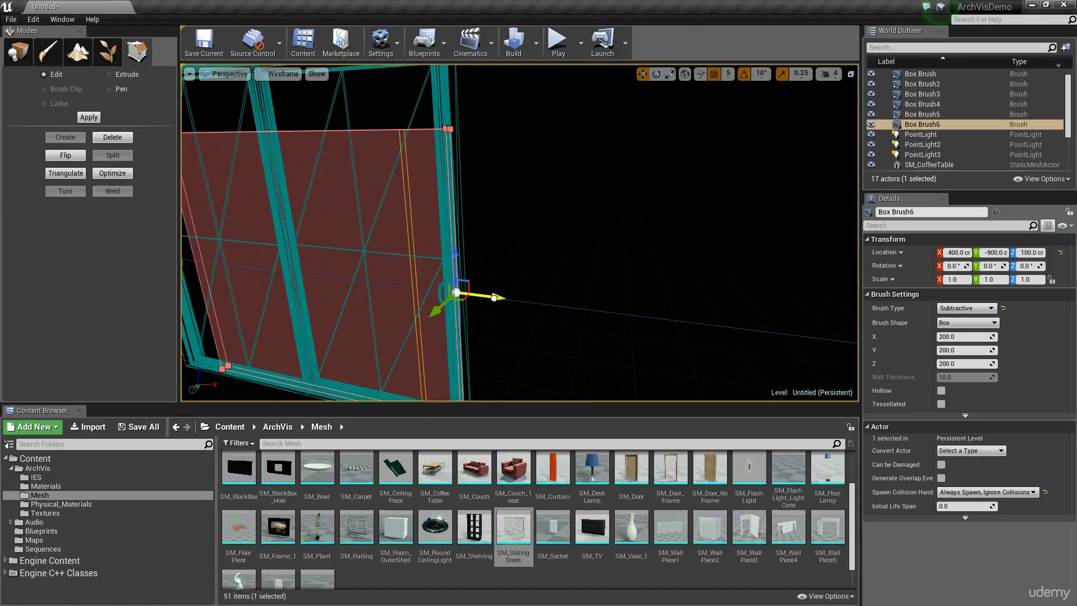
pyautogui.moveTo(589, 260)
pyautogui.mouseDown(button='right')
pyautogui.moveTo(533, 241)
pyautogui.moveTo(584, 269)
pyautogui.moveTo(561, 191)
pyautogui.moveTo(527, 320)
pyautogui.mouseUp(button='right')
pyautogui.click(536, 337)
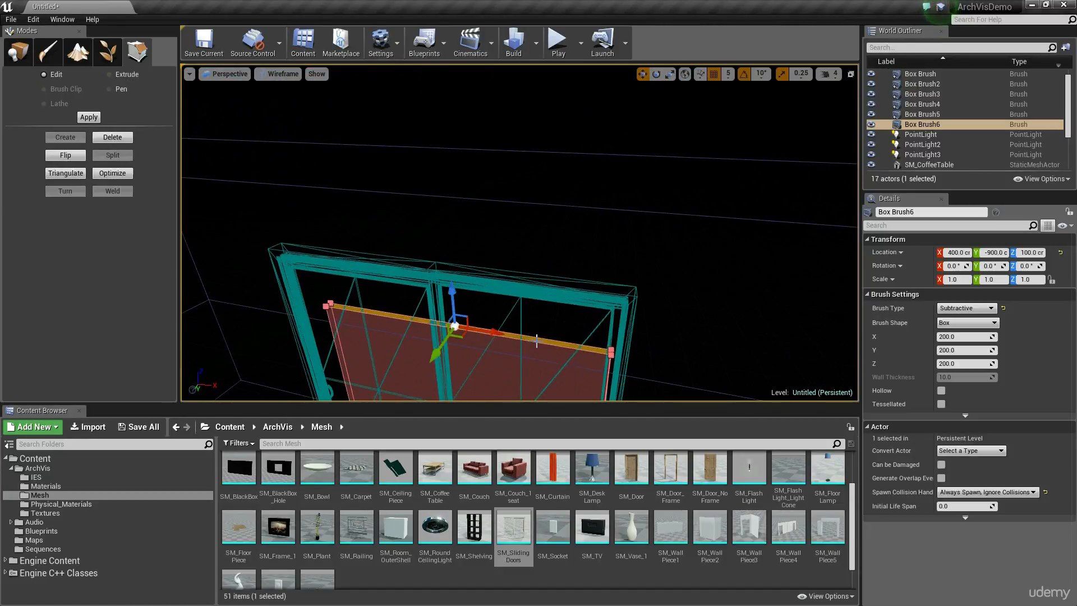
pyautogui.moveTo(453, 248); pyautogui.dragTo(415, 275, button='right')
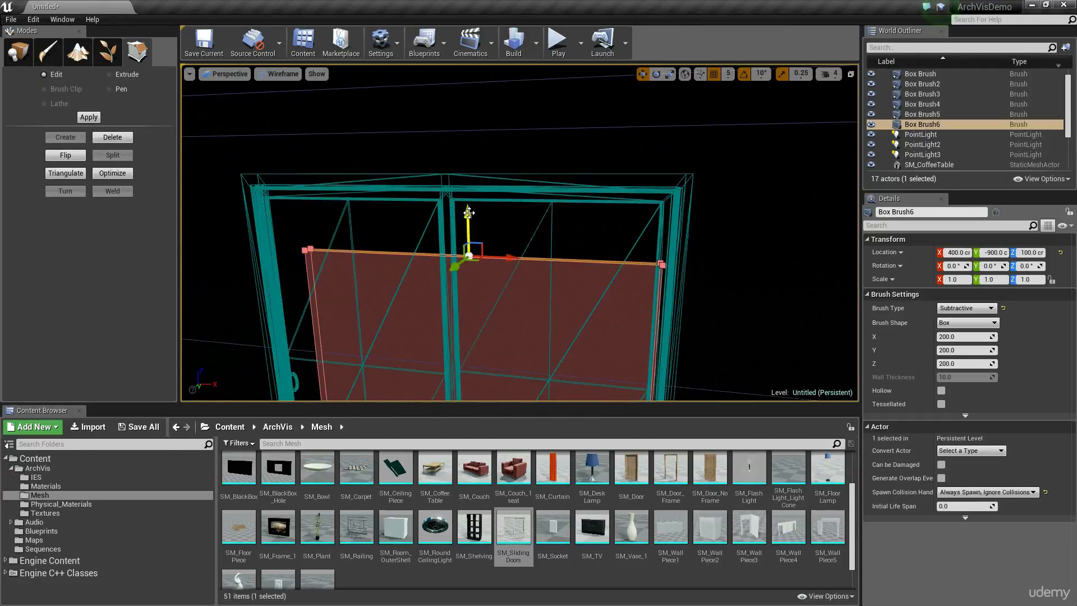
pyautogui.moveTo(467, 214); pyautogui.dragTo(474, 153)
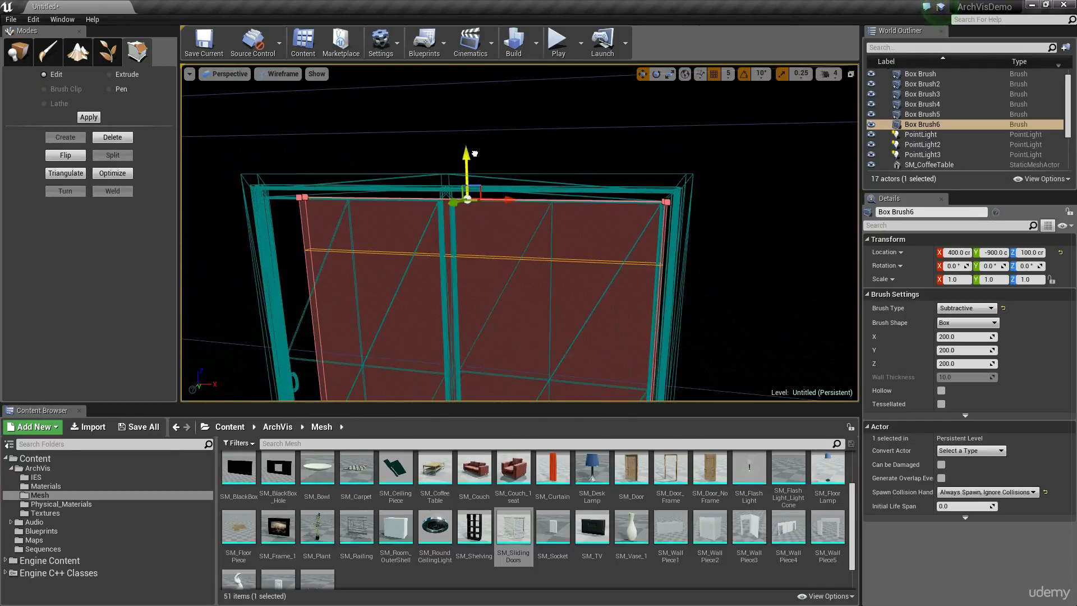
pyautogui.moveTo(499, 221)
pyautogui.mouseDown(button='right')
pyautogui.moveTo(561, 213)
pyautogui.moveTo(607, 180)
pyautogui.moveTo(593, 192)
pyautogui.moveTo(662, 190)
pyautogui.mouseUp(button='right')
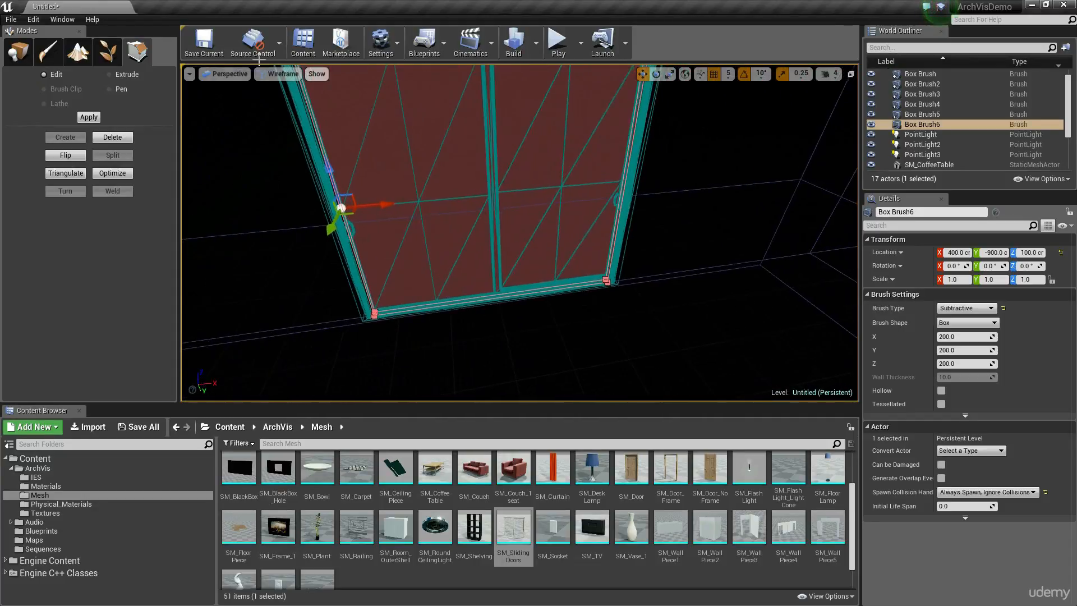
pyautogui.click(343, 107)
# Set the position grid snap to 10 and pull in the outer face of the wall behind the sliding doors to thin the wall.
pyautogui.click(296, 75)
pyautogui.click(298, 97)
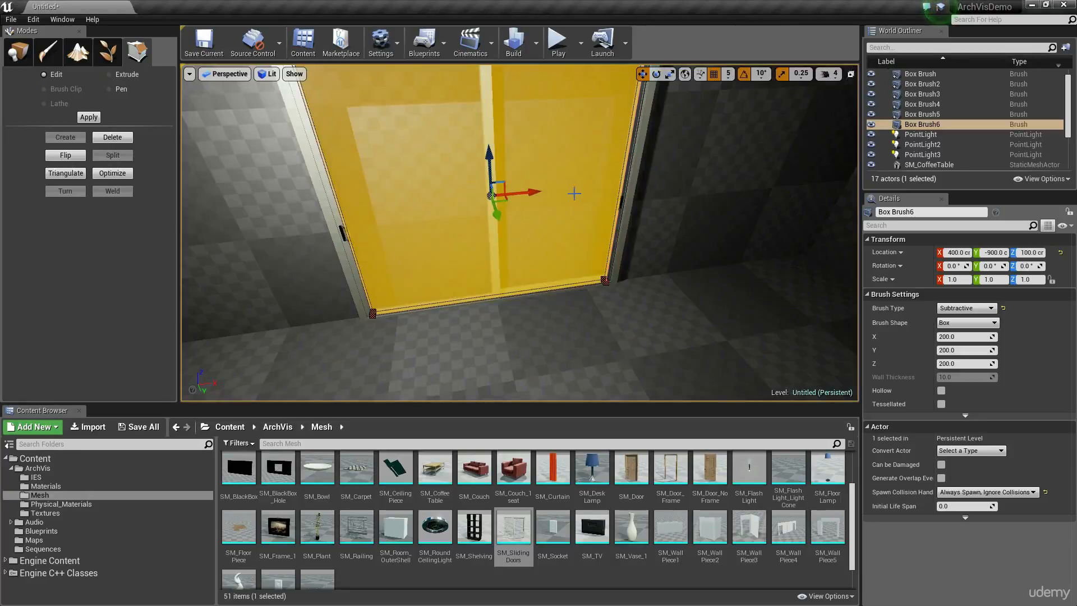
pyautogui.moveTo(572, 192); pyautogui.dragTo(575, 151, button='right')
pyautogui.click(718, 223)
pyautogui.moveTo(718, 224)
pyautogui.mouseDown(button='right')
pyautogui.moveTo(628, 230)
pyautogui.moveTo(673, 208)
pyautogui.moveTo(743, 233)
pyautogui.moveTo(712, 235)
pyautogui.moveTo(729, 185)
pyautogui.moveTo(692, 218)
pyautogui.mouseUp(button='right')
pyautogui.moveTo(550, 179); pyautogui.dragTo(572, 123, button='right')
pyautogui.click(575, 119)
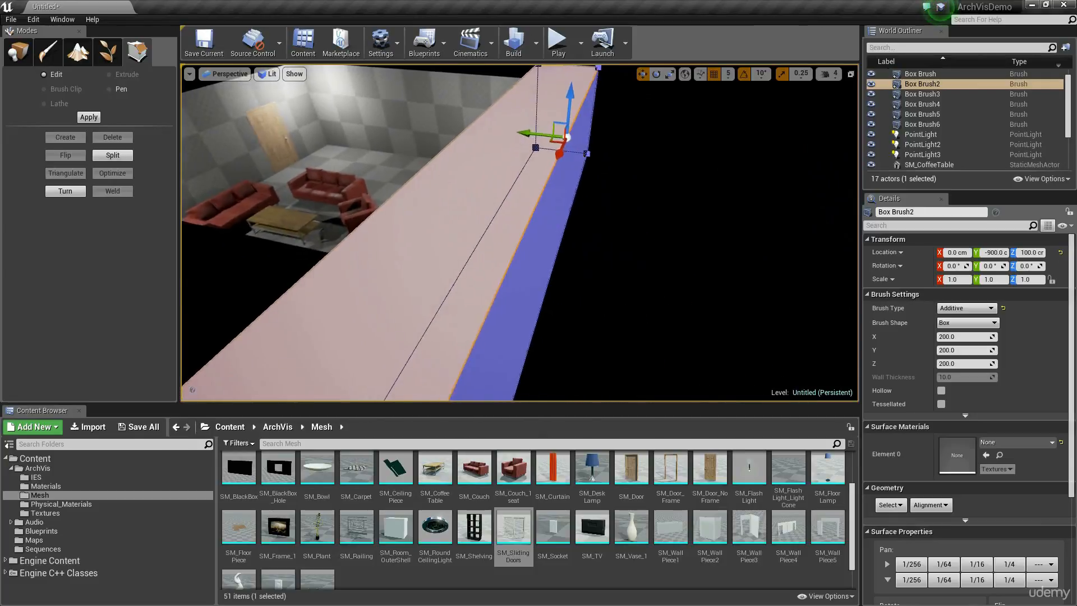
pyautogui.click(728, 74)
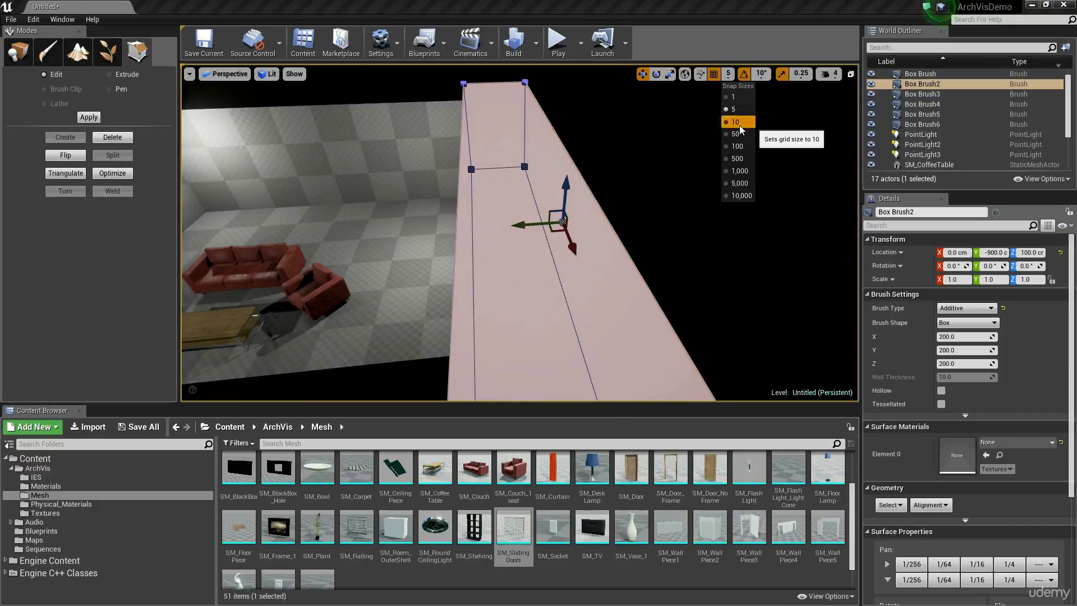
pyautogui.click(736, 123)
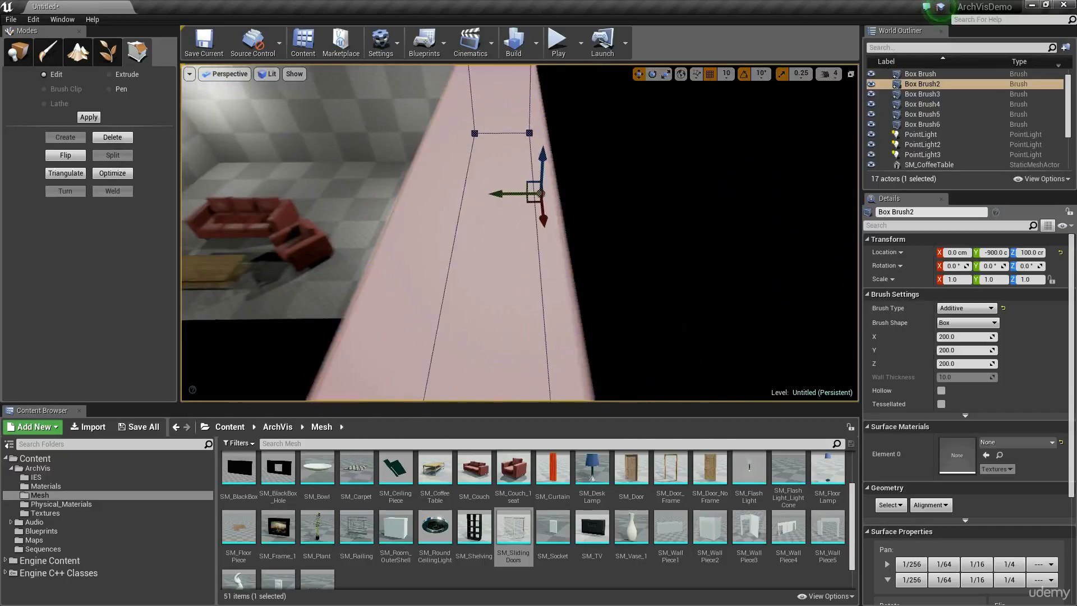
pyautogui.moveTo(449, 200); pyautogui.dragTo(431, 200)
pyautogui.moveTo(430, 201)
pyautogui.mouseDown(button='right')
pyautogui.moveTo(393, 193)
pyautogui.moveTo(443, 169)
pyautogui.moveTo(449, 185)
pyautogui.moveTo(410, 182)
pyautogui.moveTo(505, 174)
pyautogui.moveTo(496, 171)
pyautogui.moveTo(571, 116)
pyautogui.moveTo(539, 123)
pyautogui.moveTo(603, 121)
pyautogui.moveTo(569, 126)
pyautogui.moveTo(590, 213)
pyautogui.moveTo(505, 224)
pyautogui.moveTo(558, 211)
pyautogui.moveTo(630, 227)
pyautogui.moveTo(603, 223)
pyautogui.mouseUp(button='right')
# Set the position grid snap to 5 and move the SM_SlidingDoors mesh into the wall, to Y -805.
pyautogui.click(570, 117)
pyautogui.hotkey('alt', '3')
pyautogui.hotkey('alt', '4')
pyautogui.hotkey('alt', '2')
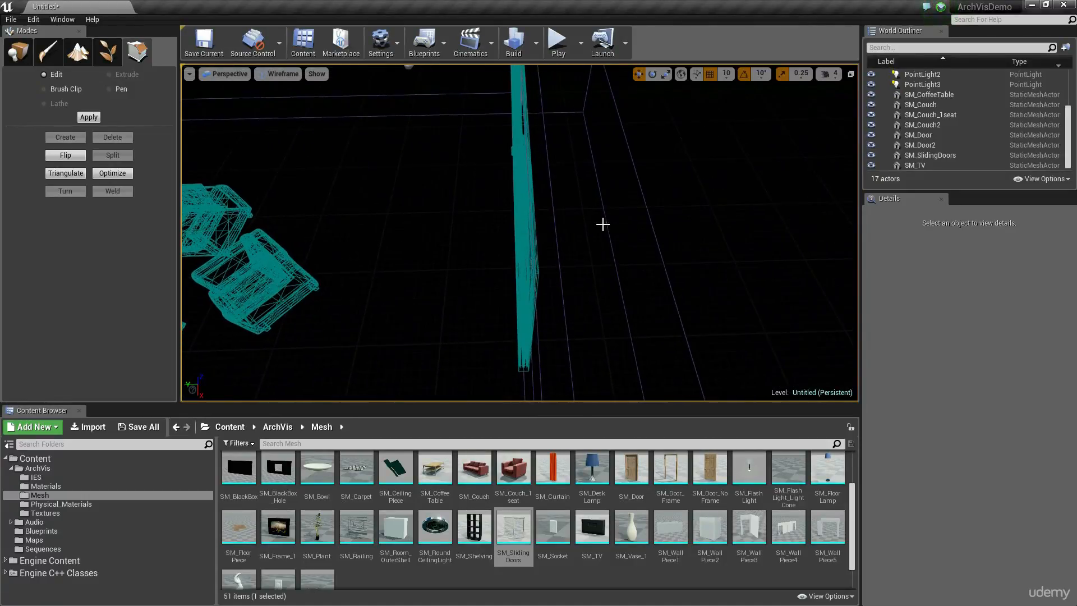
pyautogui.click(522, 292)
pyautogui.moveTo(564, 216)
pyautogui.keyDown('alt'); pyautogui.mouseDown()
pyautogui.moveTo(500, 179)
pyautogui.moveTo(622, 241)
pyautogui.moveTo(558, 223)
pyautogui.mouseUp(); pyautogui.keyUp('alt')
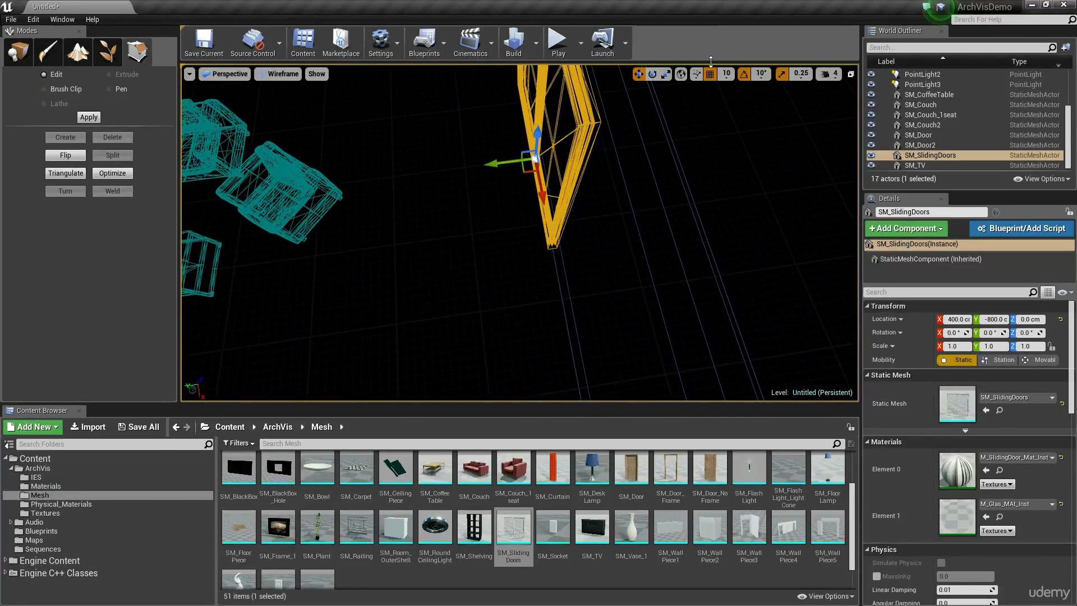
pyautogui.click(727, 75)
pyautogui.click(729, 111)
pyautogui.moveTo(559, 213)
pyautogui.mouseDown(button='right')
pyautogui.moveTo(561, 246)
pyautogui.moveTo(580, 269)
pyautogui.moveTo(559, 213)
pyautogui.mouseUp(button='right')
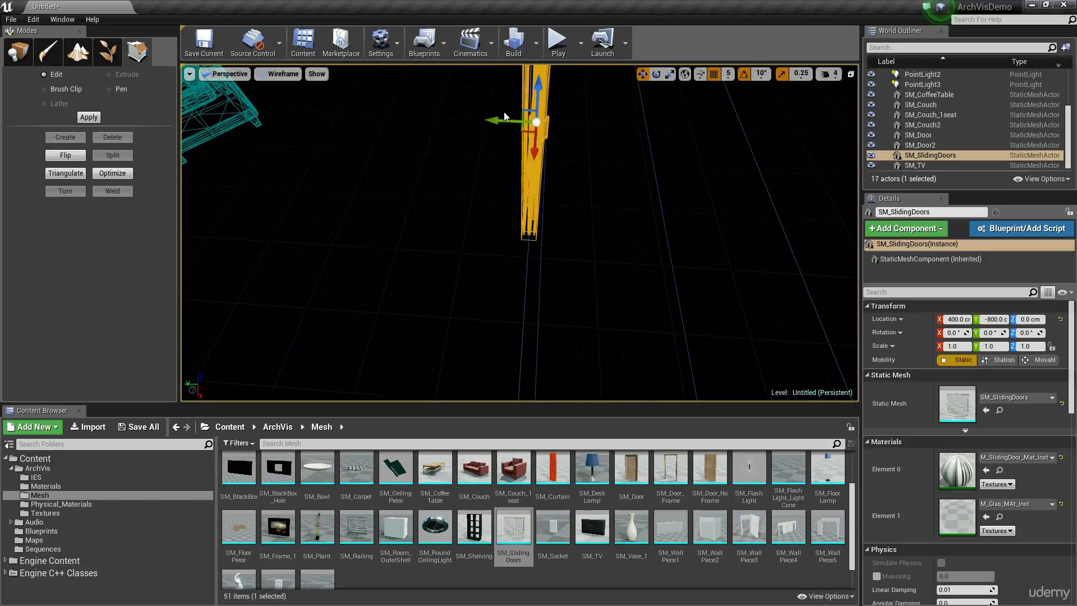
pyautogui.moveTo(494, 120); pyautogui.dragTo(500, 121)
# Hide the SM_SlidingDoors mesh and select the subtractive box behind it in wireframe view.
pyautogui.moveTo(501, 168); pyautogui.dragTo(563, 160, button='right')
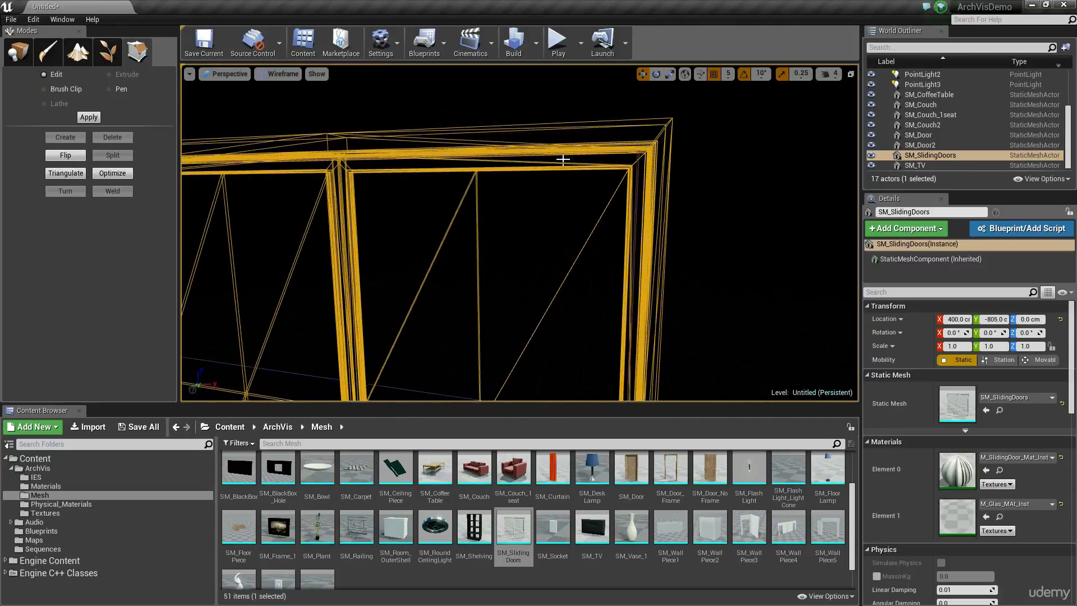
pyautogui.click(638, 173)
pyautogui.moveTo(637, 182)
pyautogui.mouseDown(button='right')
pyautogui.moveTo(502, 171)
pyautogui.moveTo(589, 168)
pyautogui.moveTo(629, 188)
pyautogui.moveTo(617, 222)
pyautogui.moveTo(559, 219)
pyautogui.mouseUp(button='right')
pyautogui.hotkey('alt', '4')
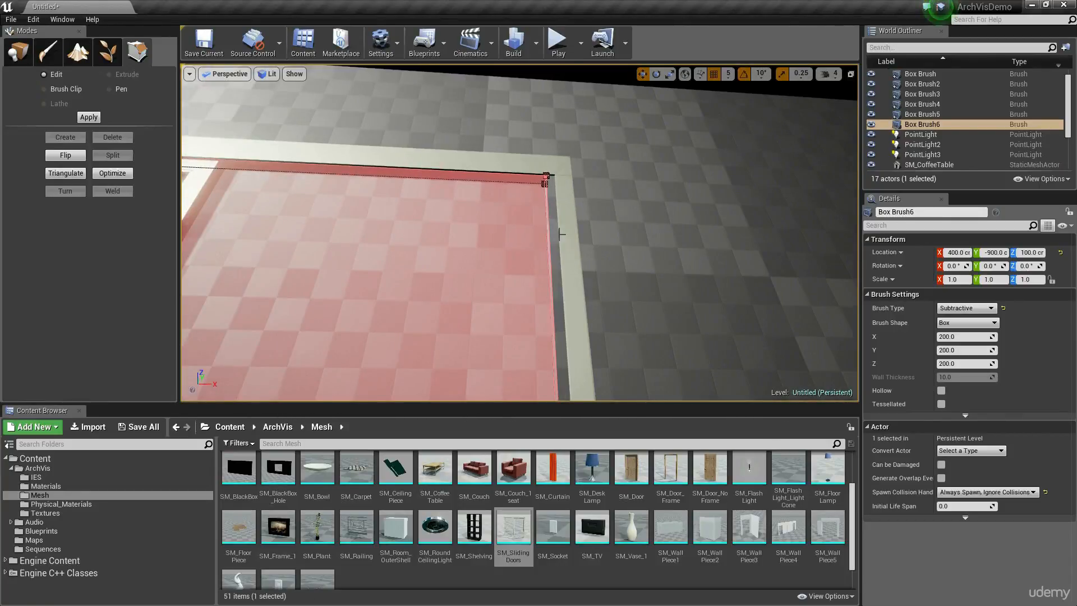
pyautogui.moveTo(557, 184)
pyautogui.mouseDown(button='right')
pyautogui.moveTo(541, 216)
pyautogui.moveTo(514, 216)
pyautogui.moveTo(485, 196)
pyautogui.moveTo(482, 233)
pyautogui.moveTo(516, 241)
pyautogui.moveTo(595, 224)
pyautogui.moveTo(507, 249)
pyautogui.mouseUp(button='right')
pyautogui.click(482, 239)
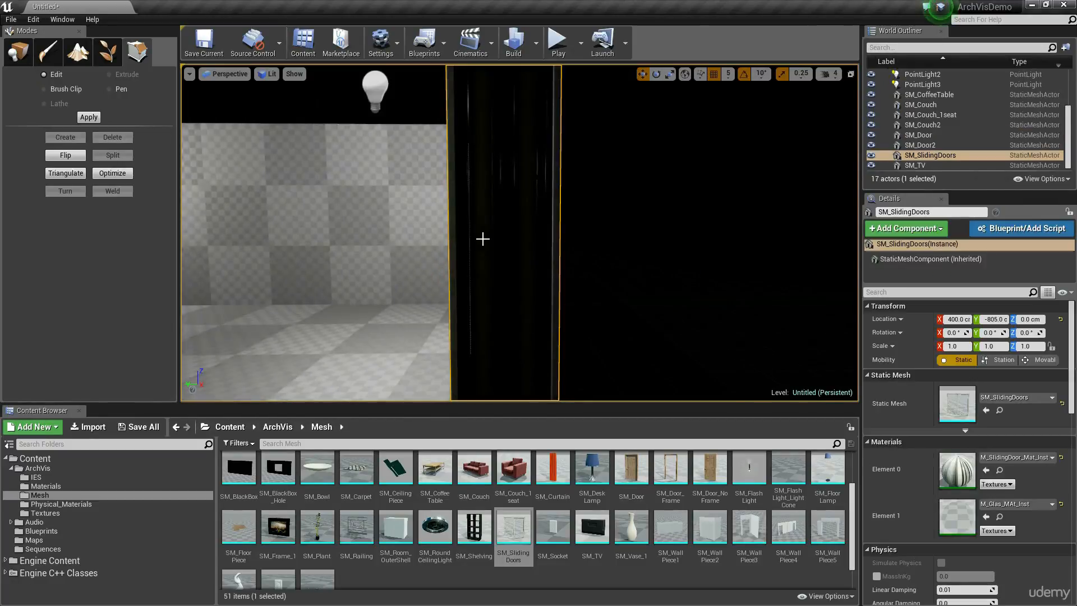
pyautogui.press('h')
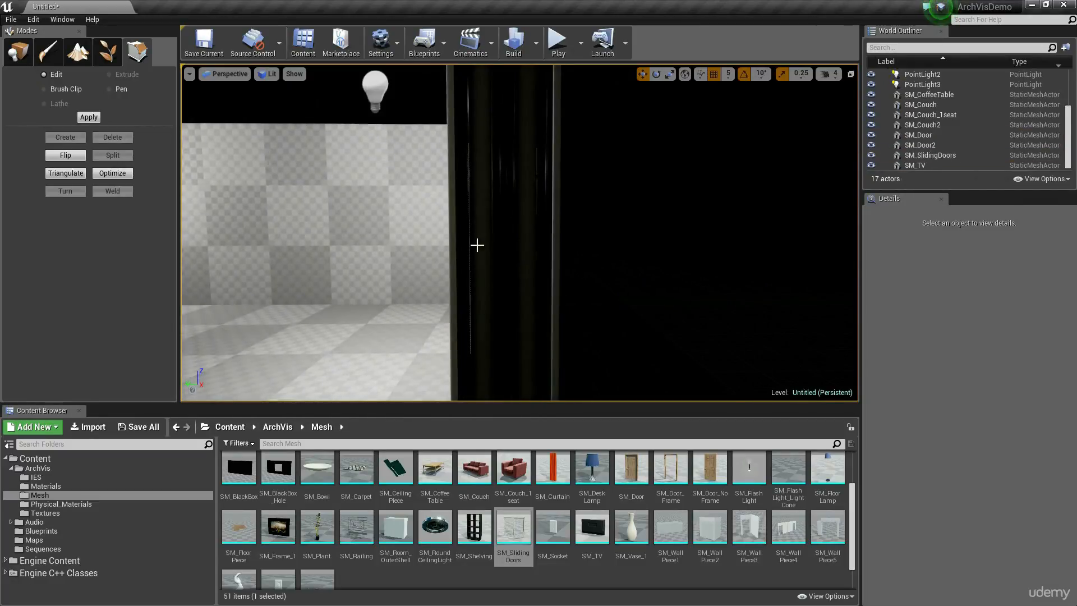
pyautogui.hotkey('alt', '2')
pyautogui.click(492, 210)
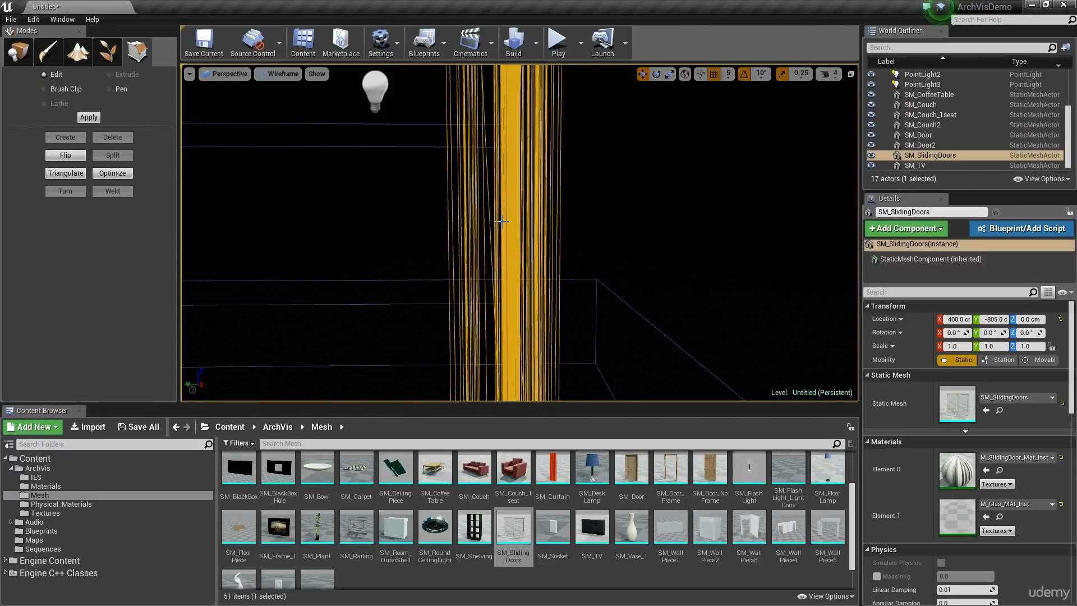
pyautogui.press('h')
pyautogui.click(501, 229)
pyautogui.moveTo(501, 229); pyautogui.dragTo(519, 263, button='right')
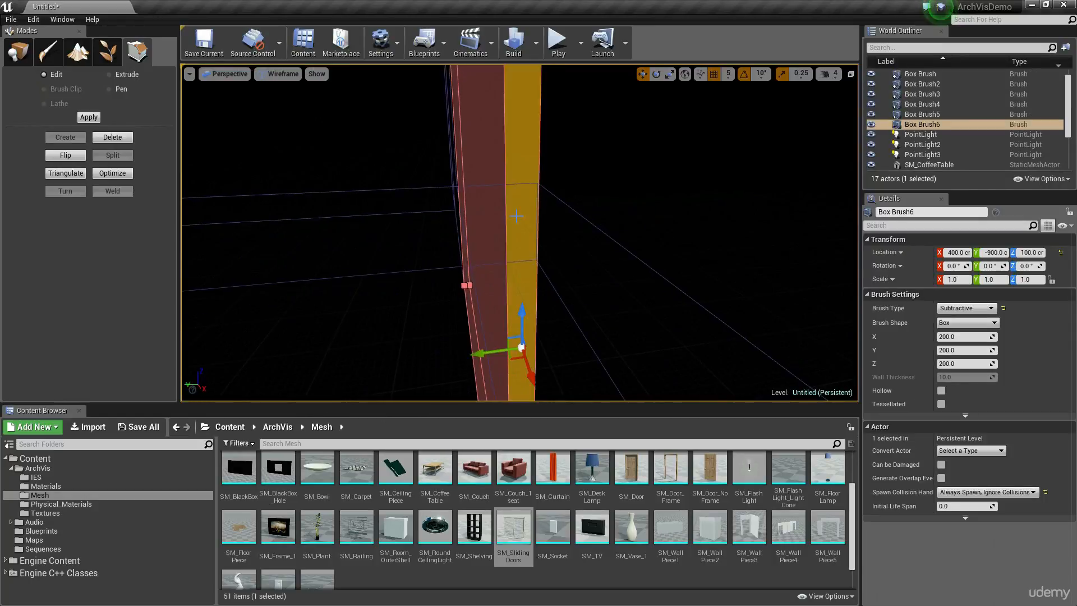
# Pull the subtractive box's two side faces slightly outward so the opening reaches under the door frame.
pyautogui.press('a')
pyautogui.moveTo(516, 216); pyautogui.dragTo(611, 235, button='right')
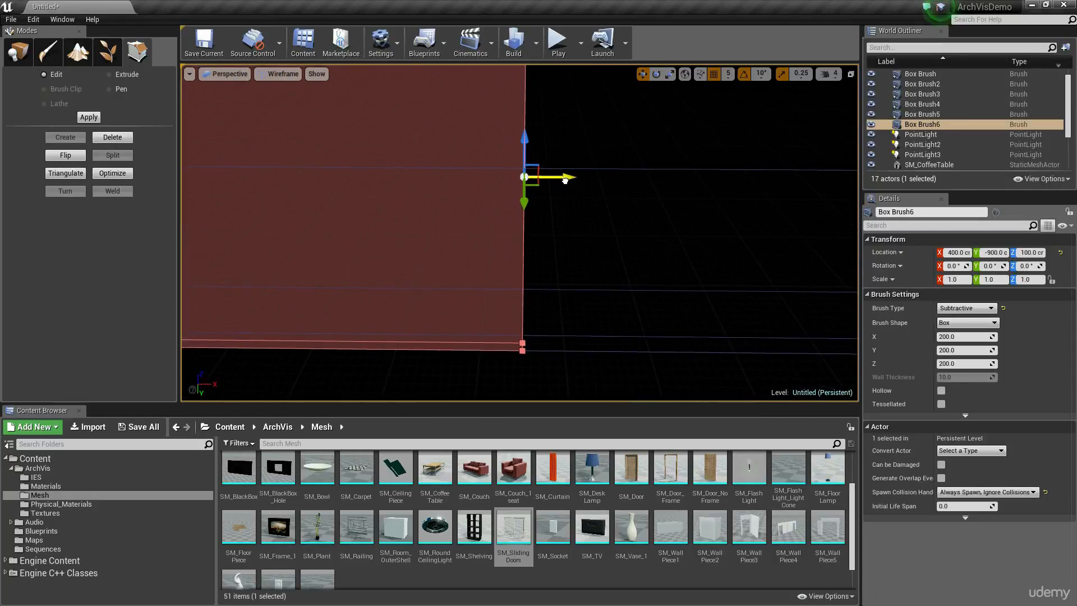
pyautogui.press('a')
pyautogui.moveTo(496, 170); pyautogui.dragTo(584, 170, button='right')
pyautogui.press('d')
pyautogui.moveTo(505, 221); pyautogui.dragTo(424, 227, button='right')
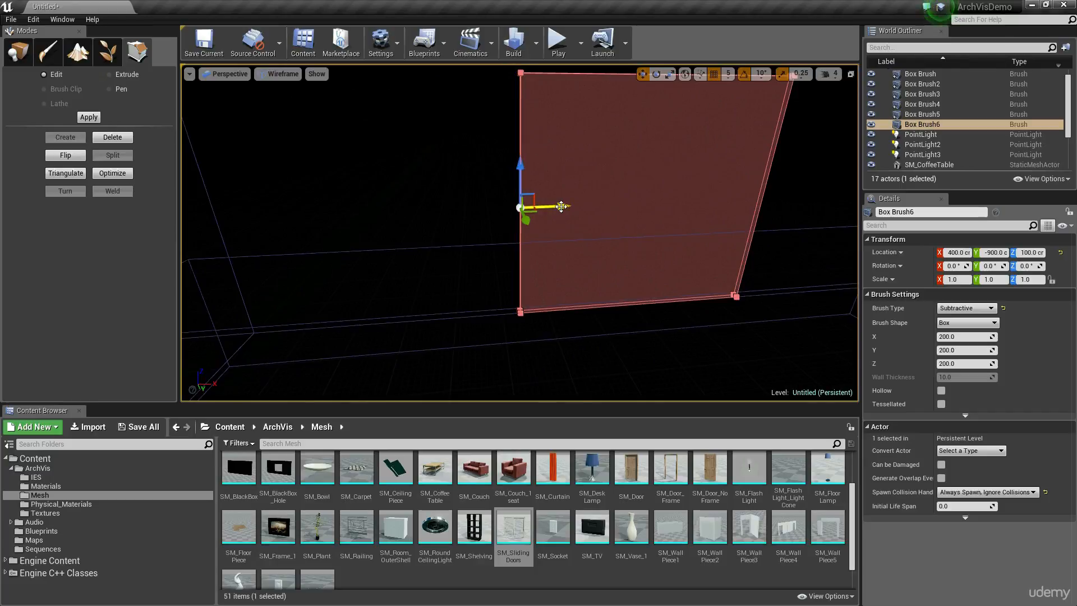
# Try hiding the wall brush behind the sliding doors.
pyautogui.hotkey('alt', '4')
pyautogui.press('w')
pyautogui.moveTo(625, 229)
pyautogui.mouseDown(button='right')
pyautogui.moveTo(662, 226)
pyautogui.moveTo(687, 179)
pyautogui.moveTo(573, 218)
pyautogui.moveTo(620, 238)
pyautogui.moveTo(592, 267)
pyautogui.moveTo(546, 228)
pyautogui.mouseUp(button='right')
pyautogui.press('w')
pyautogui.press('a')
pyautogui.press('d')
pyautogui.press('d')
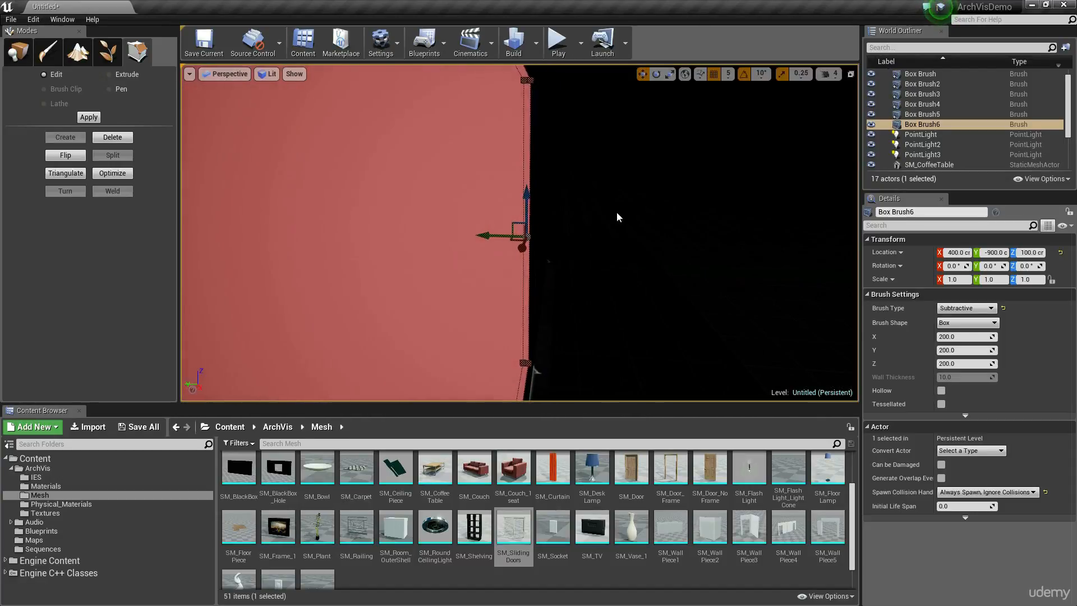
pyautogui.click(472, 156)
pyautogui.press('h')
pyautogui.hotkey('alt', '2')
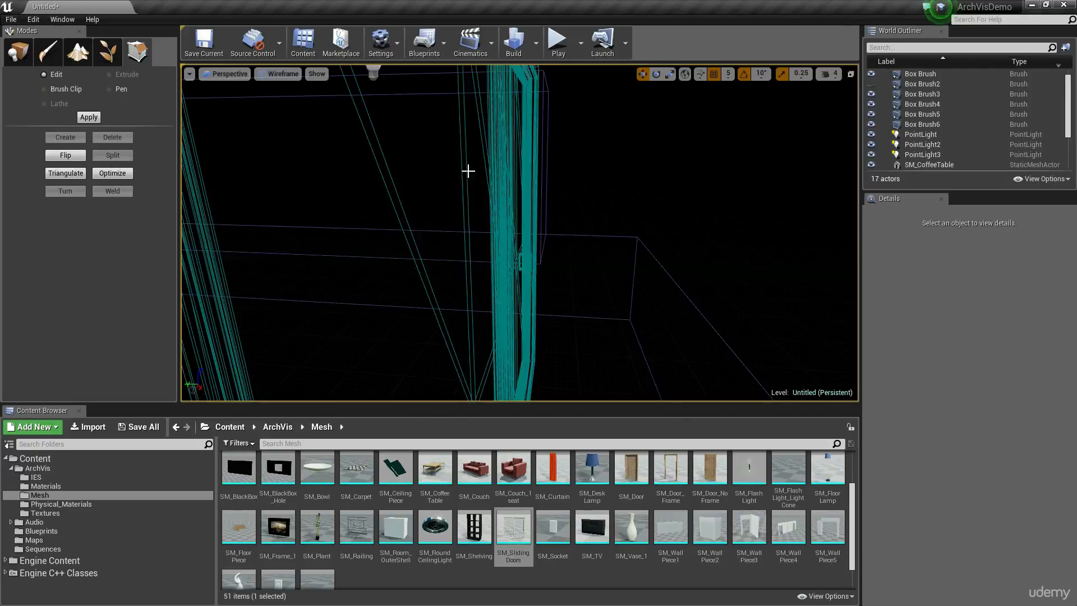
pyautogui.hotkey('alt', '4')
# Hide the SM_SlidingDoors mesh in wireframe view so only the opening's outline remains in the end wall.
pyautogui.hotkey('alt', '2')
pyautogui.press('d')
pyautogui.moveTo(533, 195)
pyautogui.mouseDown(button='right')
pyautogui.moveTo(487, 205)
pyautogui.moveTo(477, 194)
pyautogui.mouseUp(button='right')
pyautogui.click(521, 234)
pyautogui.click(527, 254)
pyautogui.press('h')
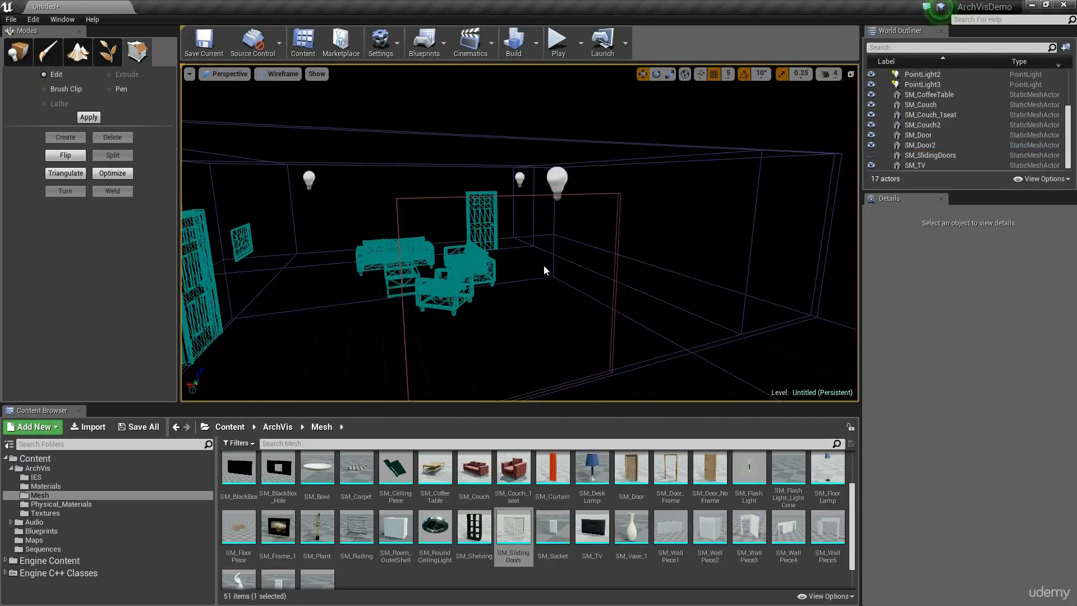
# Examine the subtractive box's depth against the thickness of the end wall, and return to lit view with the doors shown.
pyautogui.click(616, 201)
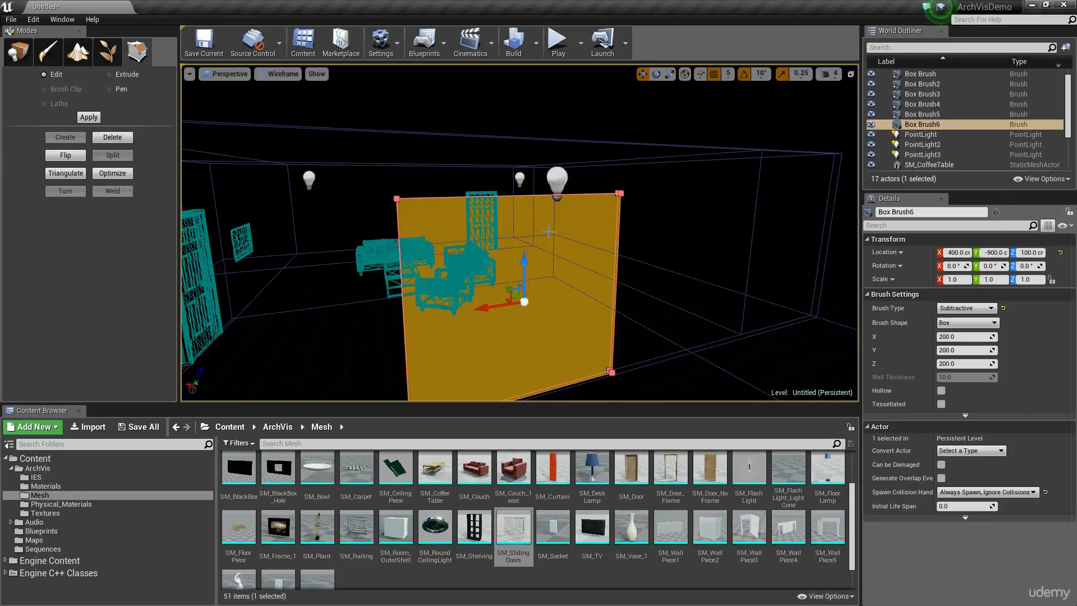
pyautogui.press('a')
pyautogui.moveTo(549, 231); pyautogui.dragTo(645, 289, button='right')
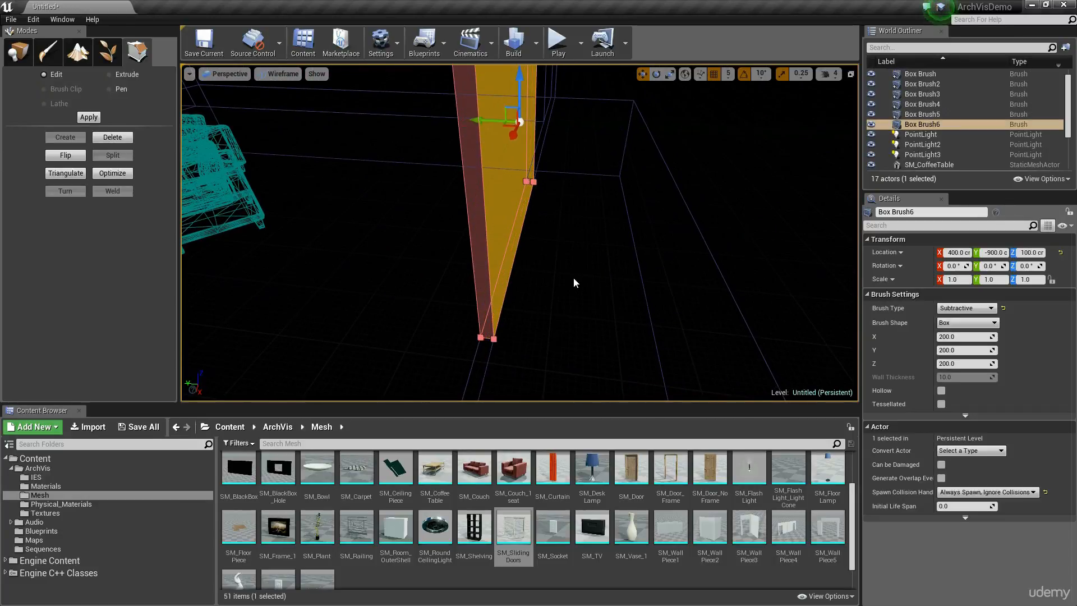
pyautogui.press('d')
pyautogui.moveTo(573, 283)
pyautogui.mouseDown(button='right')
pyautogui.moveTo(522, 255)
pyautogui.moveTo(634, 273)
pyautogui.moveTo(594, 295)
pyautogui.moveTo(572, 276)
pyautogui.mouseUp(button='right')
pyautogui.press('a')
pyautogui.press('s')
pyautogui.hotkey('alt', '4')
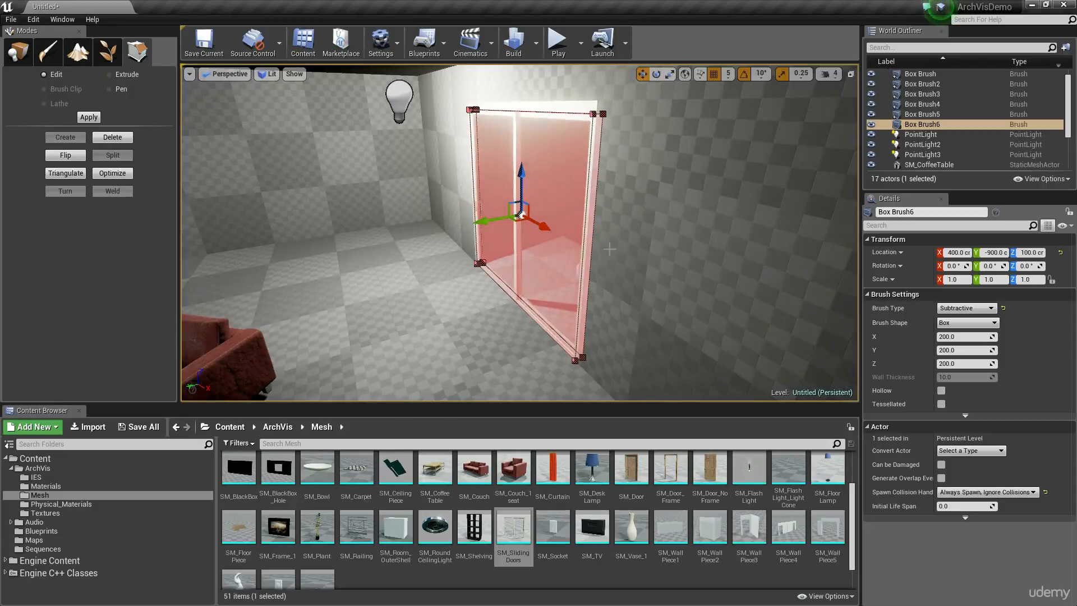
# Clear the selection and examine the sliding doors in the wall opening from inside the room.
pyautogui.moveTo(594, 240)
pyautogui.mouseDown(button='right')
pyautogui.moveTo(628, 177)
pyautogui.moveTo(581, 291)
pyautogui.moveTo(420, 286)
pyautogui.moveTo(500, 295)
pyautogui.moveTo(455, 289)
pyautogui.moveTo(476, 314)
pyautogui.moveTo(645, 336)
pyautogui.moveTo(668, 328)
pyautogui.moveTo(477, 306)
pyautogui.moveTo(505, 331)
pyautogui.moveTo(598, 348)
pyautogui.moveTo(746, 336)
pyautogui.moveTo(387, 206)
pyautogui.mouseUp(button='right')
pyautogui.click(594, 241)
pyautogui.press('w')
pyautogui.press('s')
pyautogui.press('w')
pyautogui.press('s')
pyautogui.press('s')
pyautogui.press('w')
pyautogui.press('s')
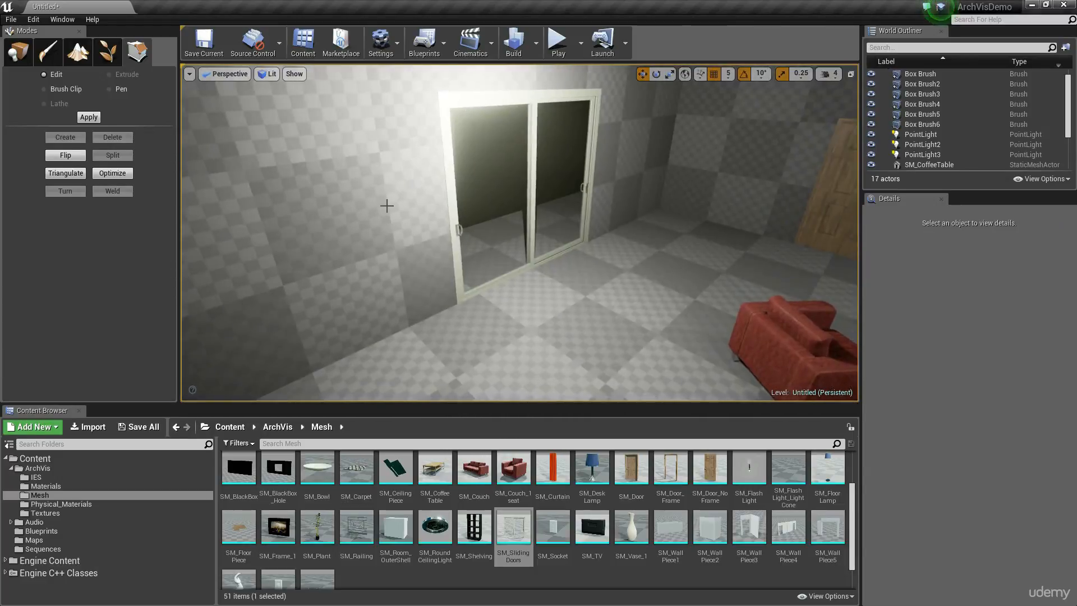
# Place a directional light at the sliding doors and check how its light falls across the room.
pyautogui.click(18, 53)
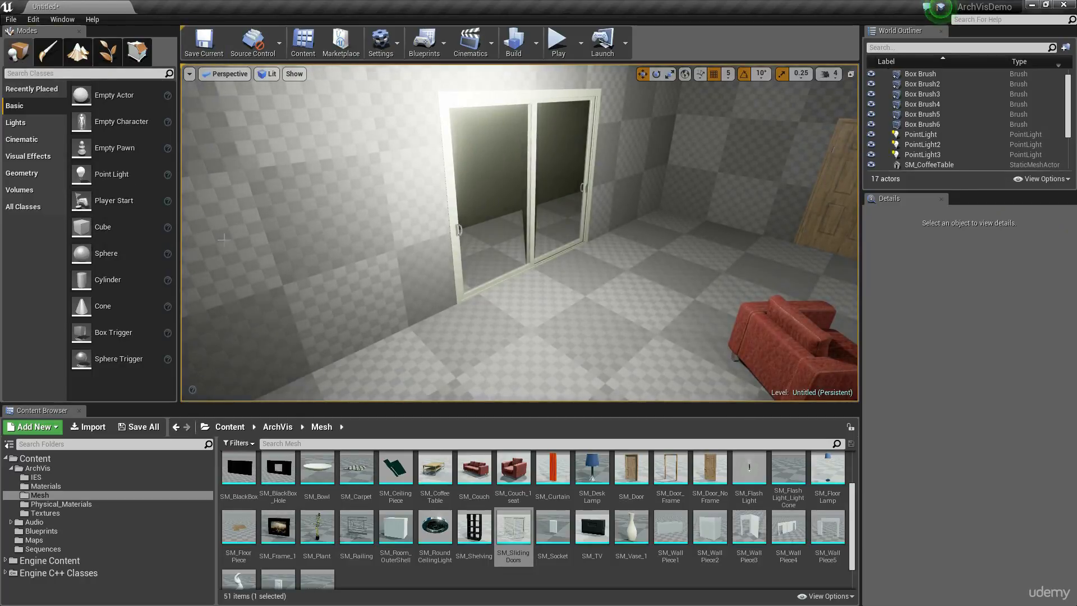
pyautogui.click(22, 128)
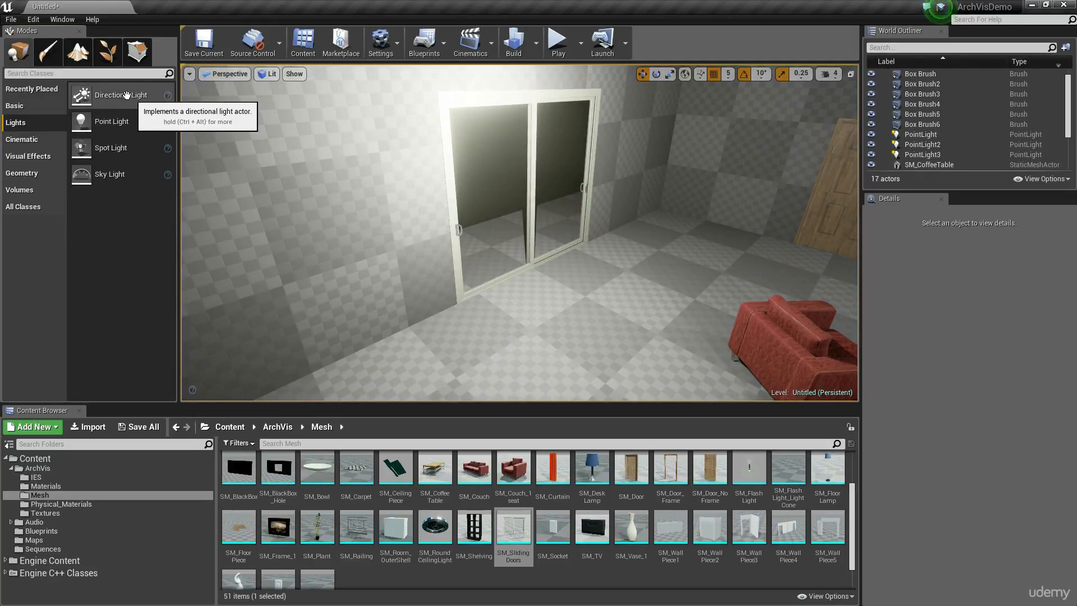
pyautogui.moveTo(126, 96); pyautogui.dragTo(628, 291)
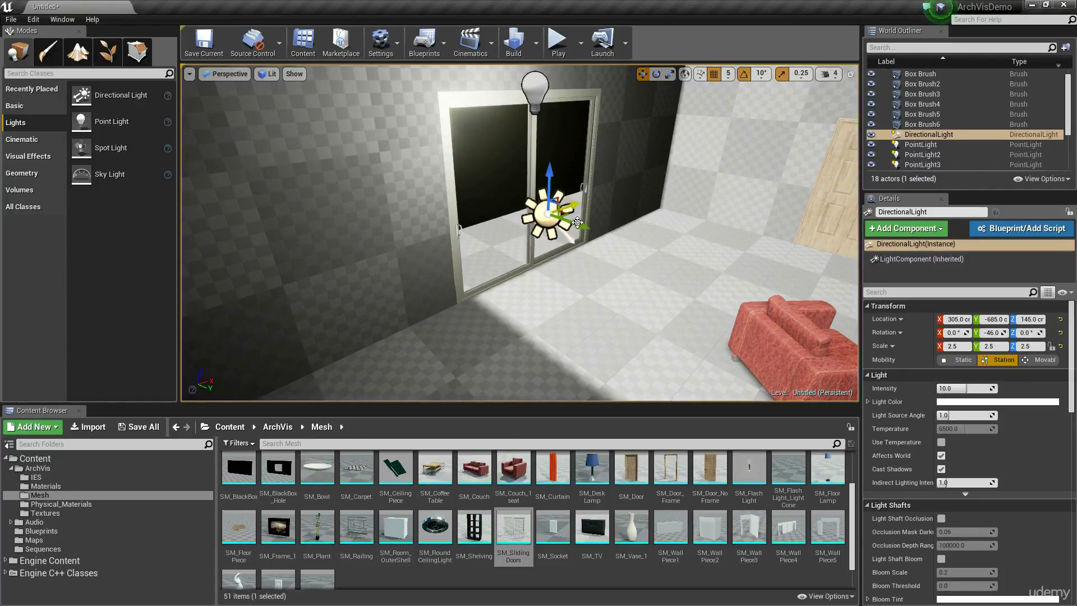
pyautogui.moveTo(585, 236); pyautogui.dragTo(596, 240)
pyautogui.moveTo(469, 248); pyautogui.dragTo(539, 264, button='right')
pyautogui.moveTo(452, 201); pyautogui.dragTo(461, 230)
pyautogui.moveTo(461, 158)
pyautogui.mouseDown(button='right')
pyautogui.moveTo(572, 196)
pyautogui.moveTo(460, 157)
pyautogui.mouseUp(button='right')
pyautogui.moveTo(465, 189); pyautogui.dragTo(472, 215)
pyautogui.moveTo(465, 189)
pyautogui.mouseDown(button='right')
pyautogui.moveTo(595, 196)
pyautogui.moveTo(448, 168)
pyautogui.moveTo(482, 179)
pyautogui.moveTo(467, 236)
pyautogui.mouseUp(button='right')
# Duplicate the floor brush straight up to Z 400 cm as the room's ceiling, using a grid snap size of 100.
pyautogui.click(467, 236)
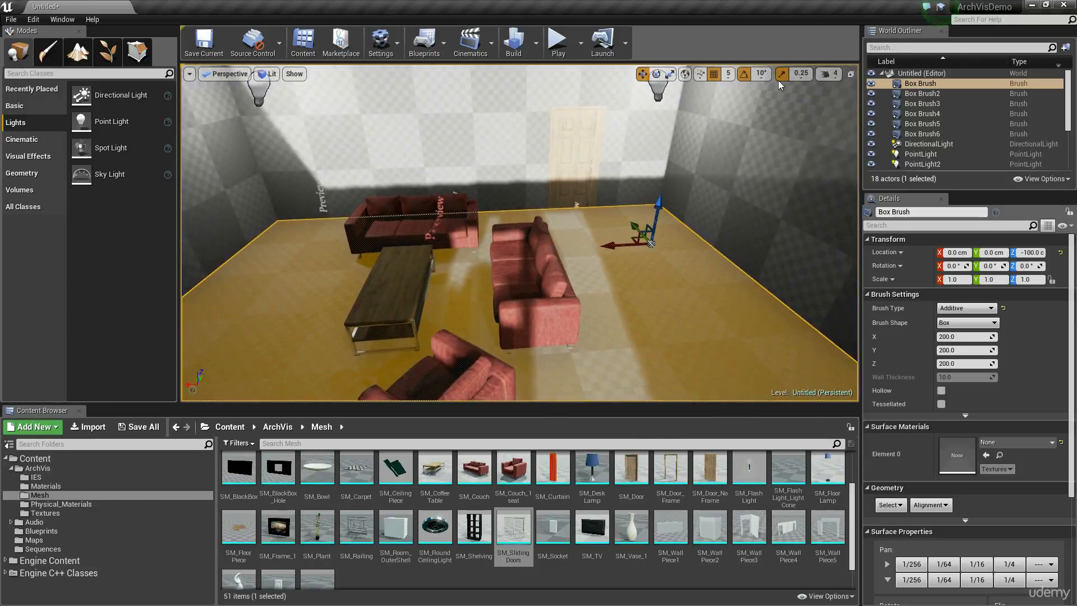
pyautogui.click(728, 75)
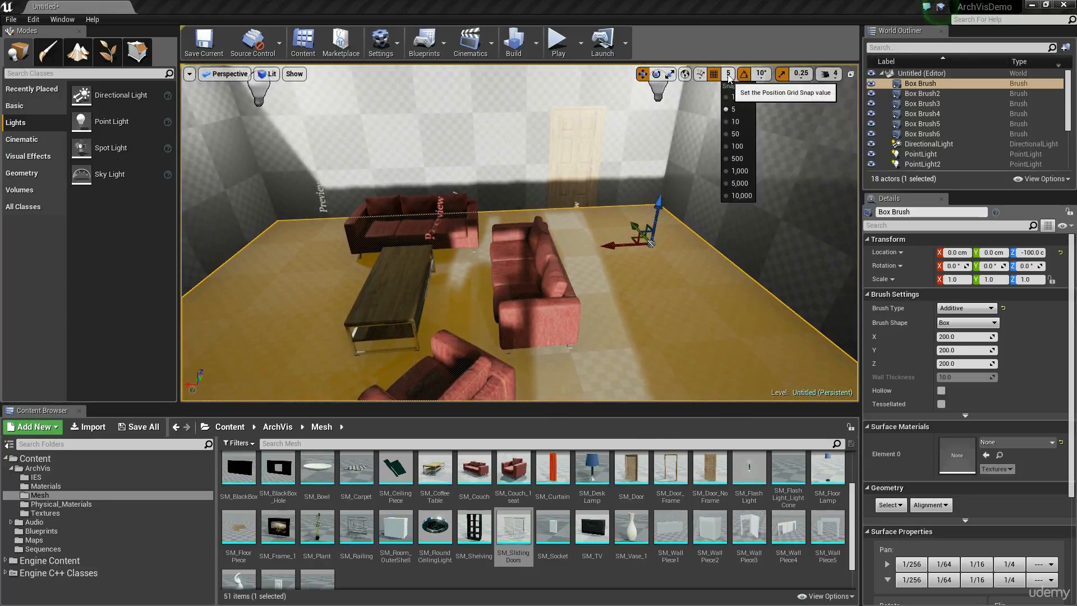
pyautogui.click(736, 146)
pyautogui.moveTo(633, 235); pyautogui.dragTo(632, 235, button='right')
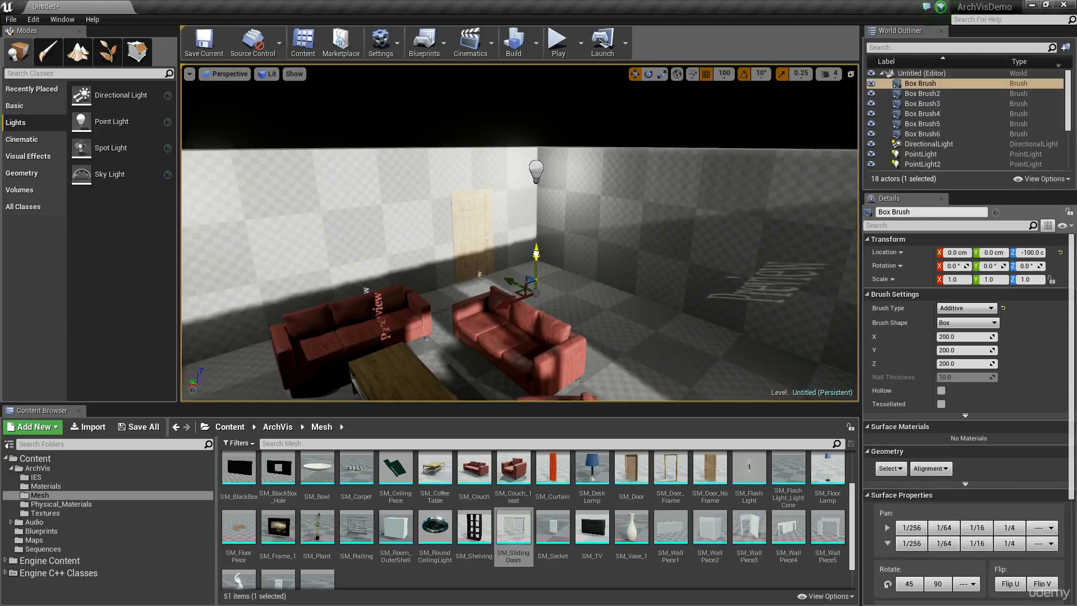
pyautogui.keyDown('alt'); pyautogui.moveTo(536, 254); pyautogui.dragTo(554, 80); pyautogui.keyUp('alt')
pyautogui.moveTo(557, 167); pyautogui.dragTo(557, 167, button='right')
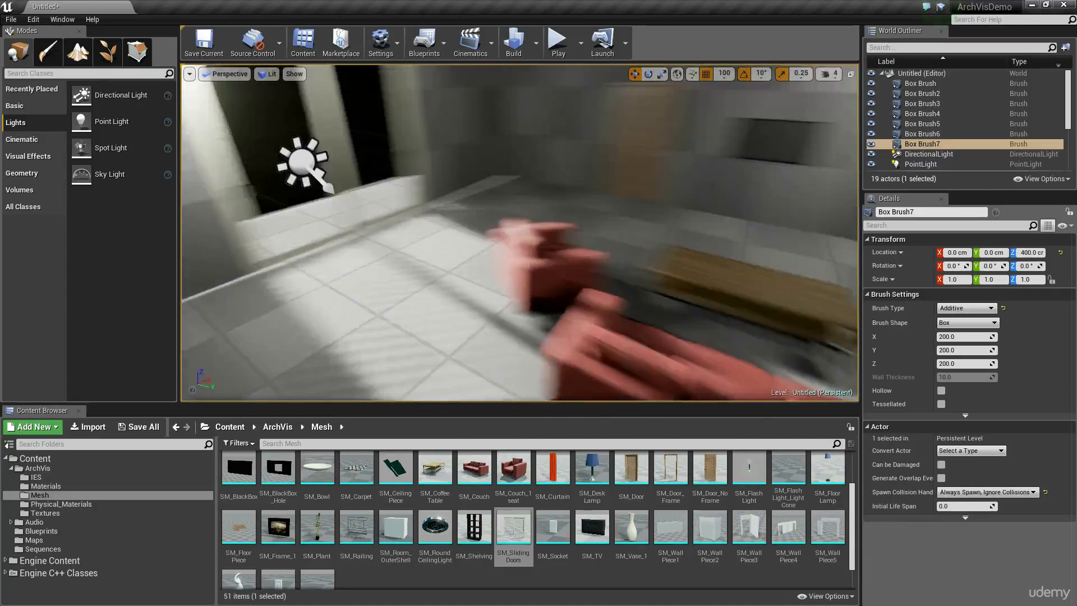
pyautogui.moveTo(557, 167); pyautogui.dragTo(557, 167, button='right')
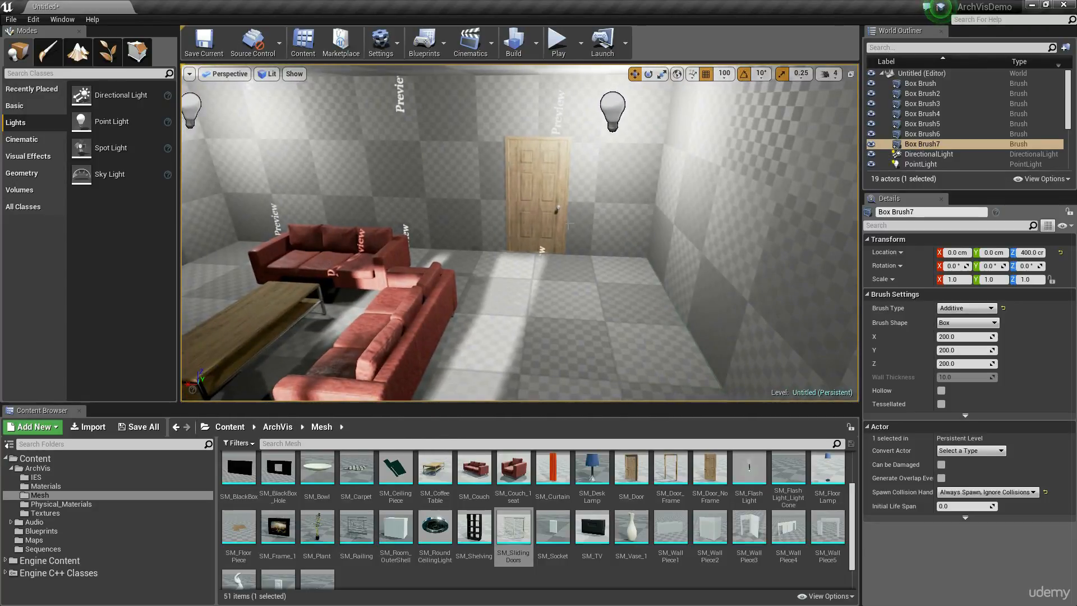
# Shift the SM_Door2 mesh along its wall to X 150 cm, using a grid snap size of 50.
pyautogui.click(536, 205)
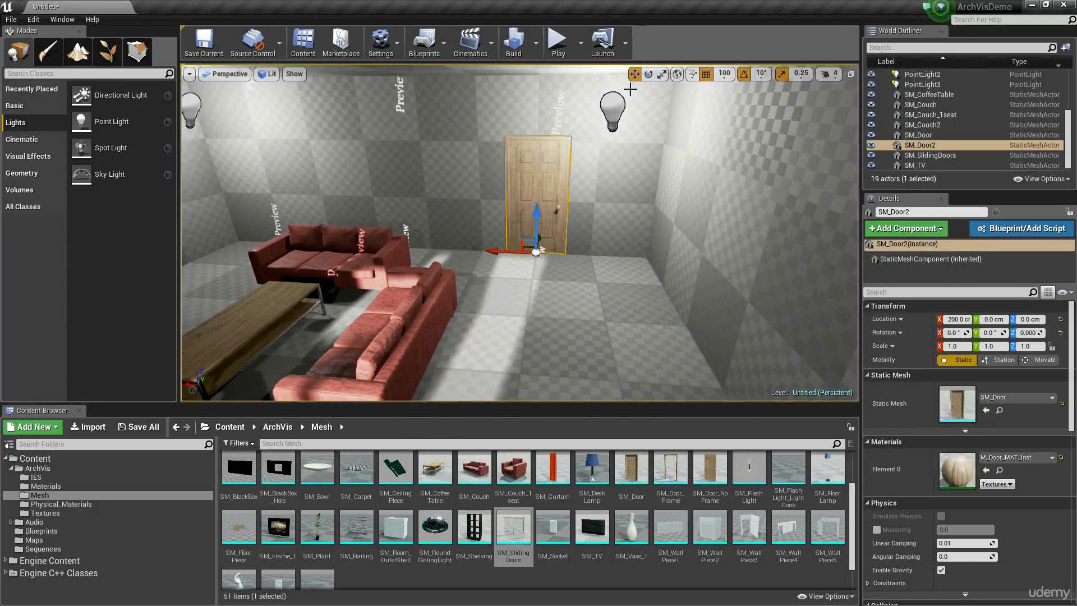
pyautogui.click(723, 74)
pyautogui.click(728, 135)
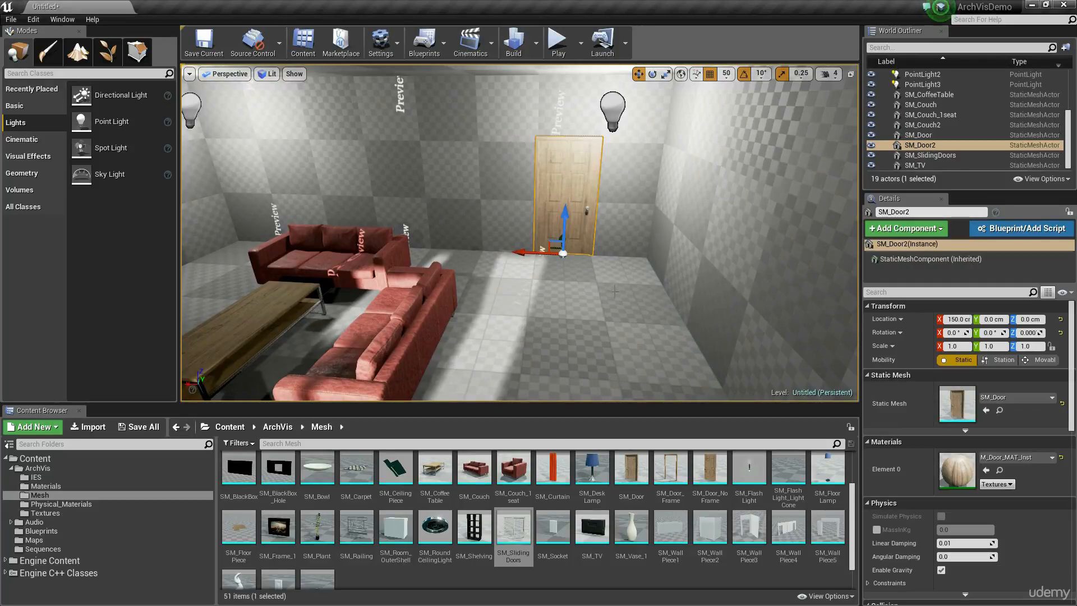
pyautogui.moveTo(616, 291)
pyautogui.mouseDown(button='right')
pyautogui.moveTo(632, 313)
pyautogui.moveTo(609, 309)
pyautogui.mouseUp(button='right')
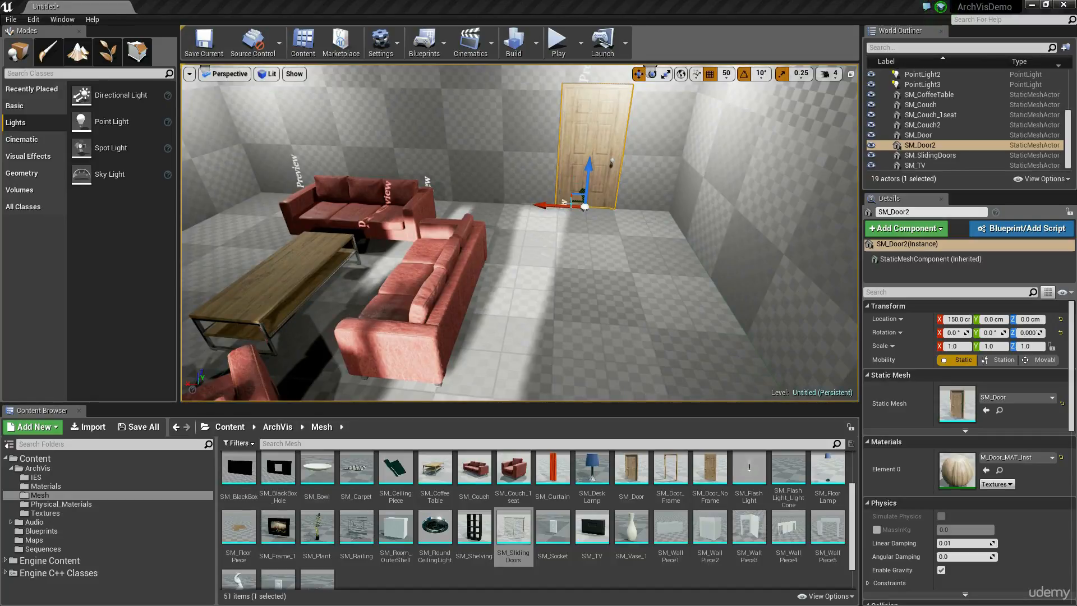
pyautogui.moveTo(620, 245); pyautogui.dragTo(679, 222, button='right')
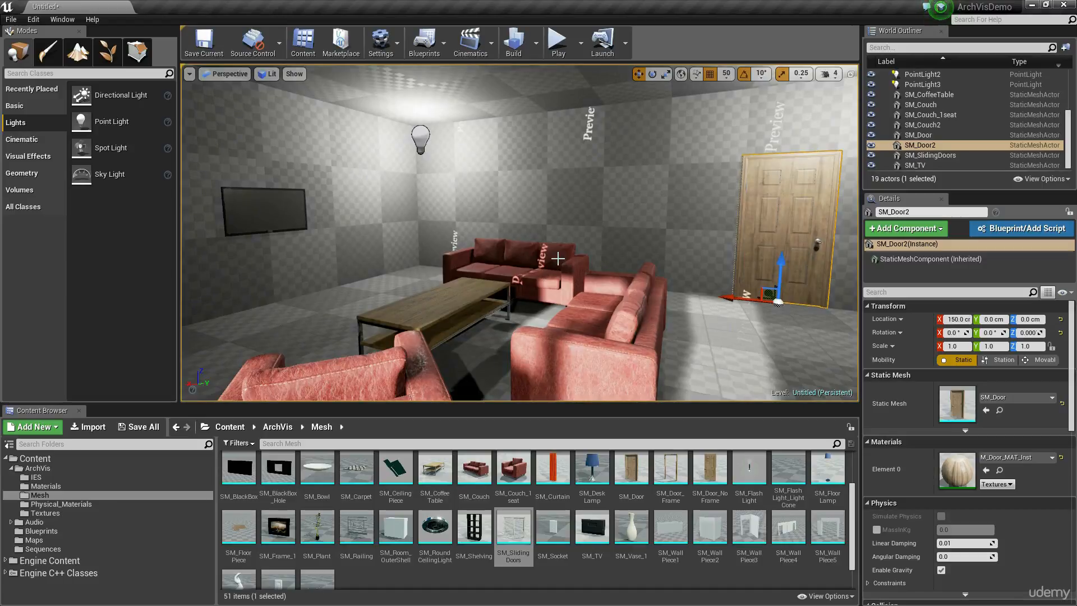